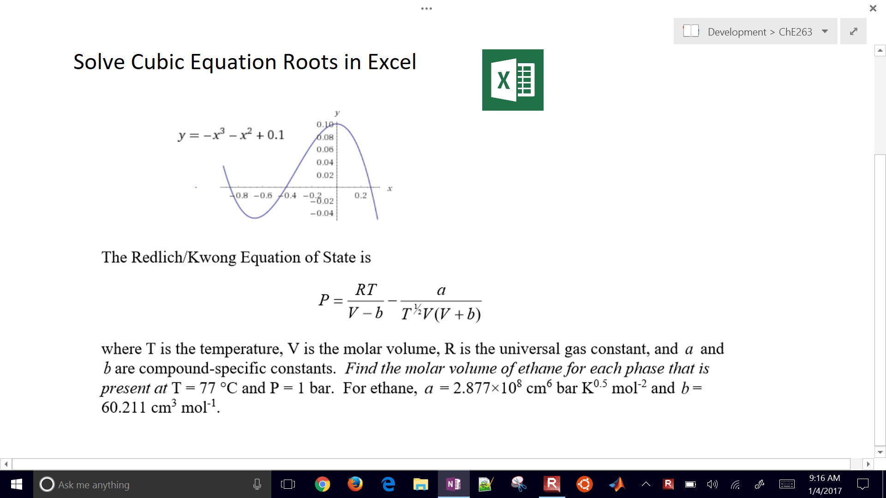
In red ink, circle the graph's three roots, box the cubic equation and underline the Redlich/Kwong heading.
left_click_drag(188, 187, 445, 185)
left_click_drag(229, 189, 286, 190)
left_click_drag(368, 187, 370, 188)
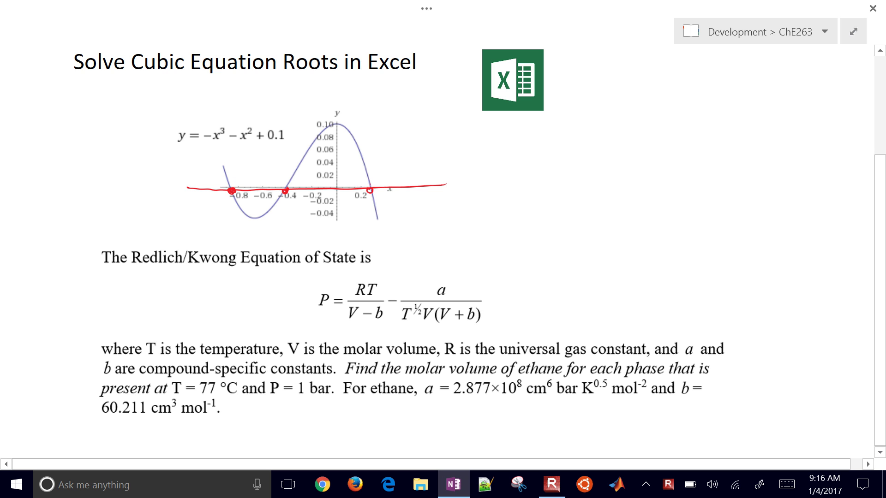
mouse_move(169, 114)
left_mouse_down()
mouse_move(298, 145)
mouse_move(168, 115)
mouse_move(184, 134)
left_mouse_up()
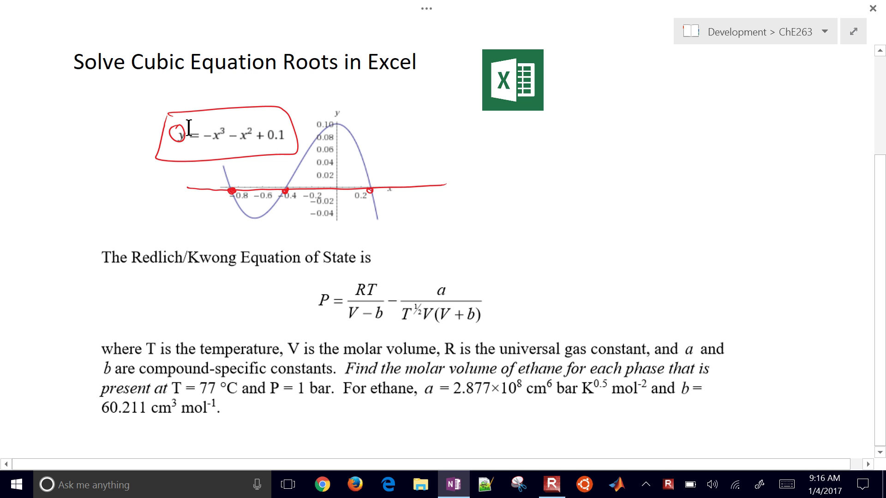
mouse_move(145, 97)
left_mouse_down()
mouse_move(331, 95)
mouse_move(454, 122)
mouse_move(368, 227)
mouse_move(144, 191)
mouse_move(149, 101)
left_mouse_up()
mouse_move(470, 202)
left_mouse_down()
mouse_move(534, 231)
mouse_move(499, 272)
left_mouse_up()
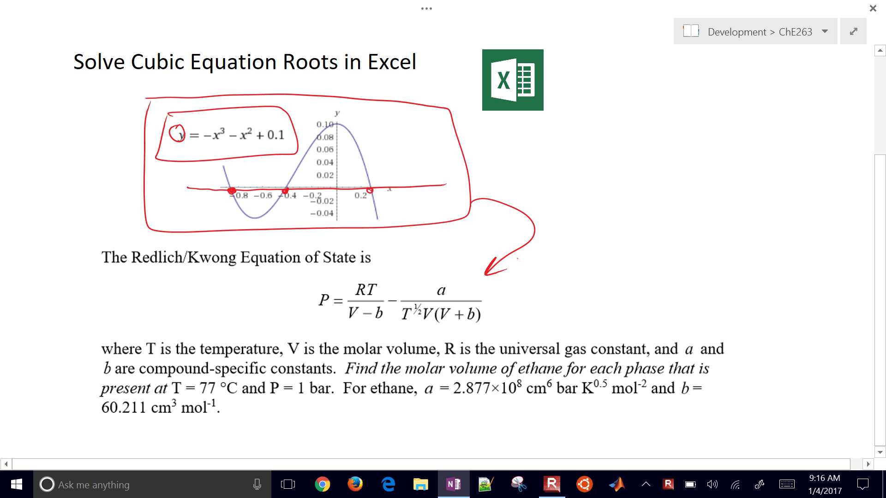
left_click_drag(149, 273, 294, 268)
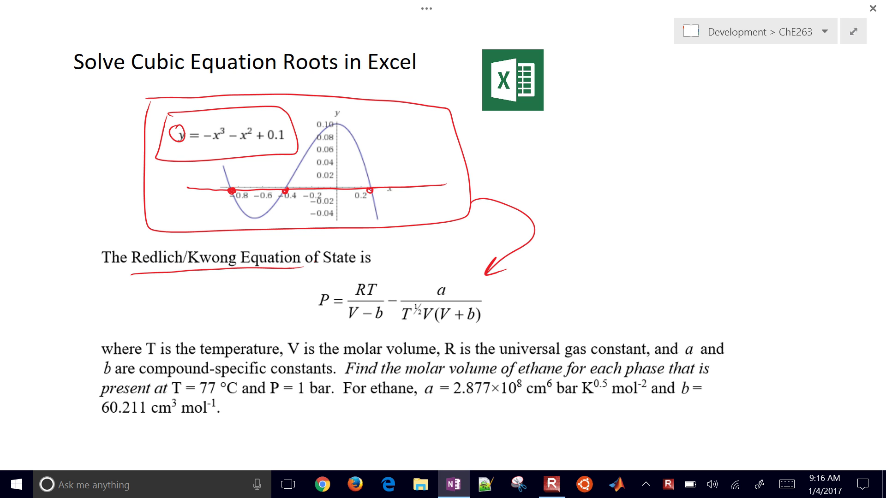
Launch Excel 2013 from the system search and create a blank workbook.
left_click(196, 485)
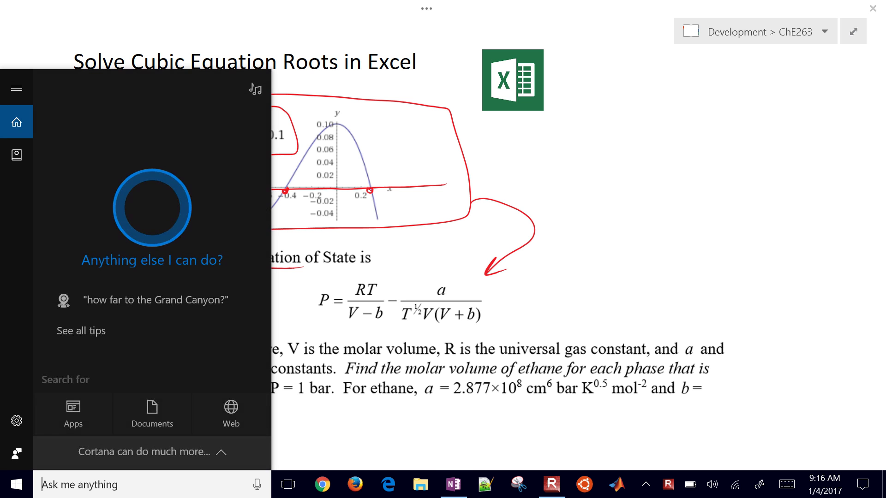
type("excel")
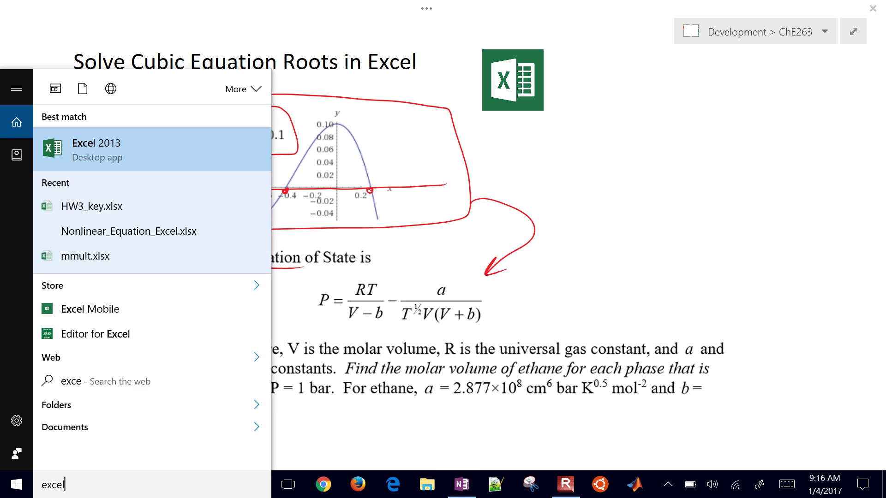
key("Return")
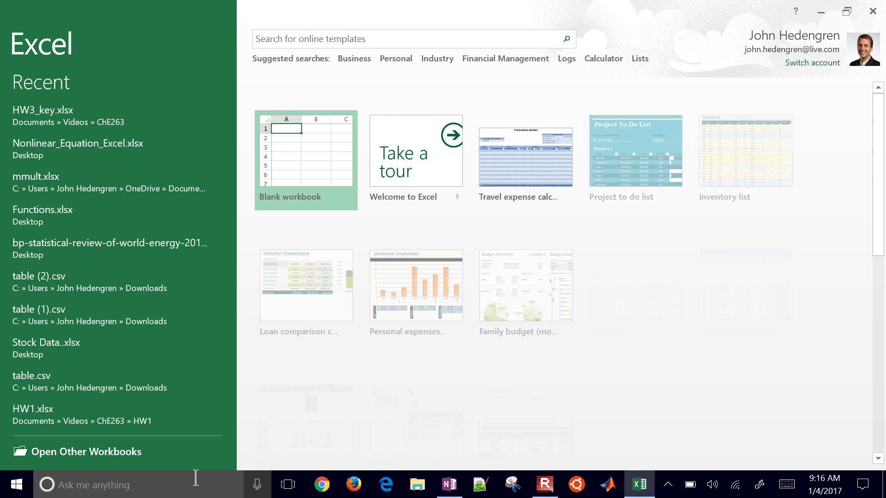
left_click(310, 168)
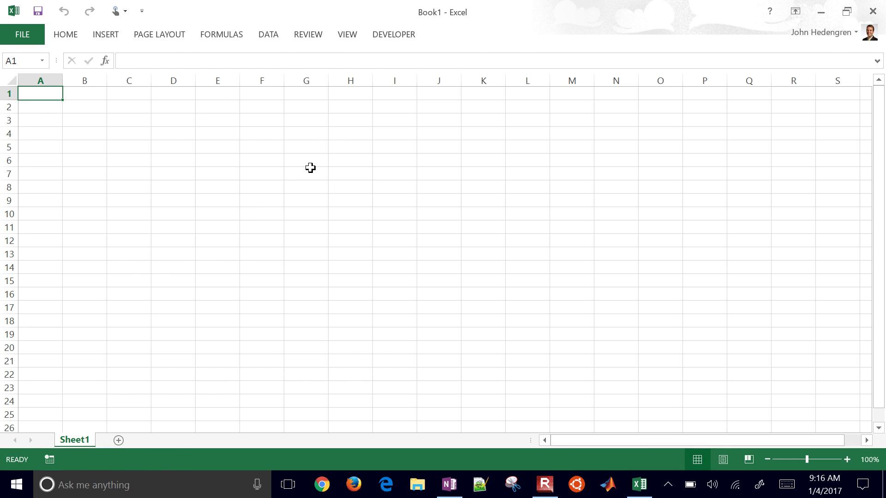
With Excel windowed, enter x = -1 in A2:B2 and y = 0 in A3:B3.
key("super+Down")
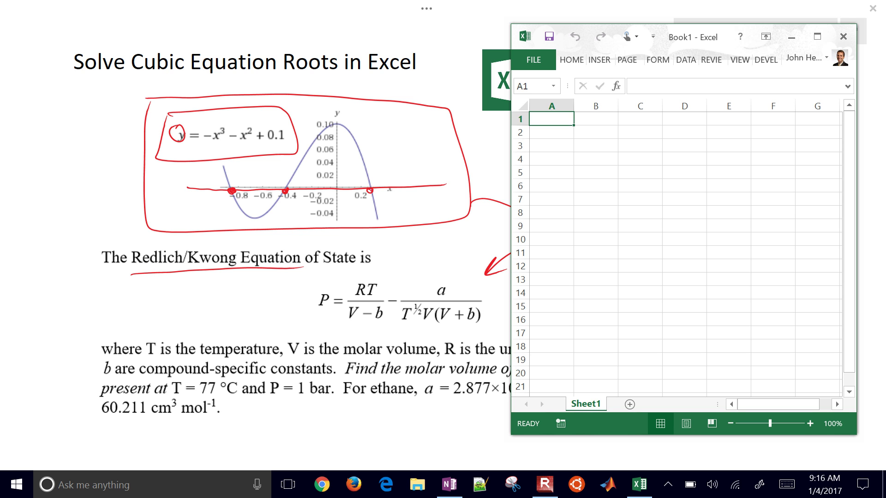
left_click(551, 132)
type("x")
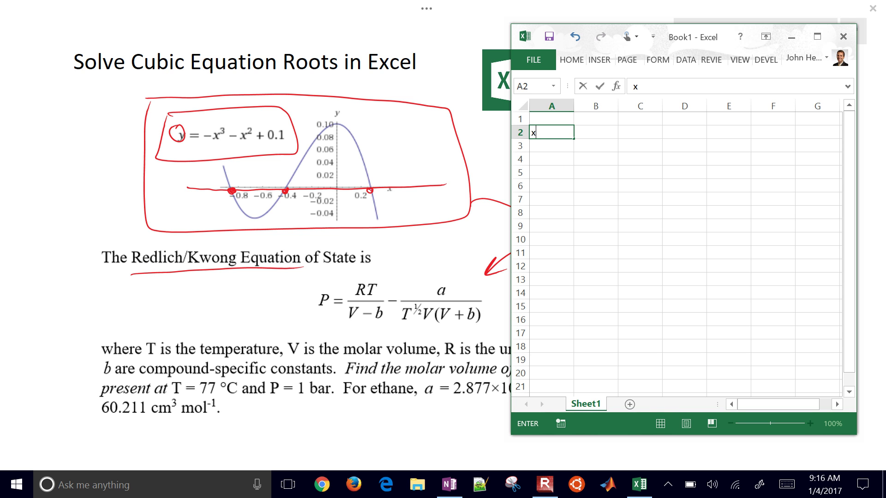
key("Tab")
type("0")
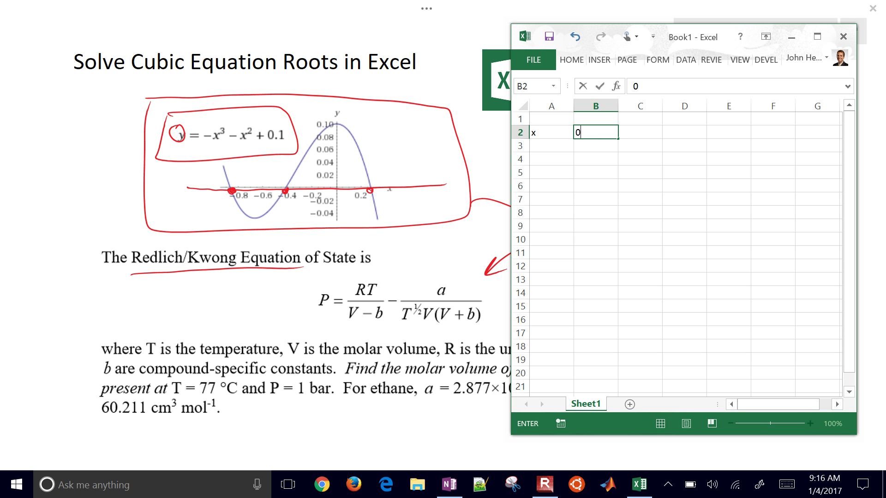
key("BackSpace")
type("-1.0")
key("Return")
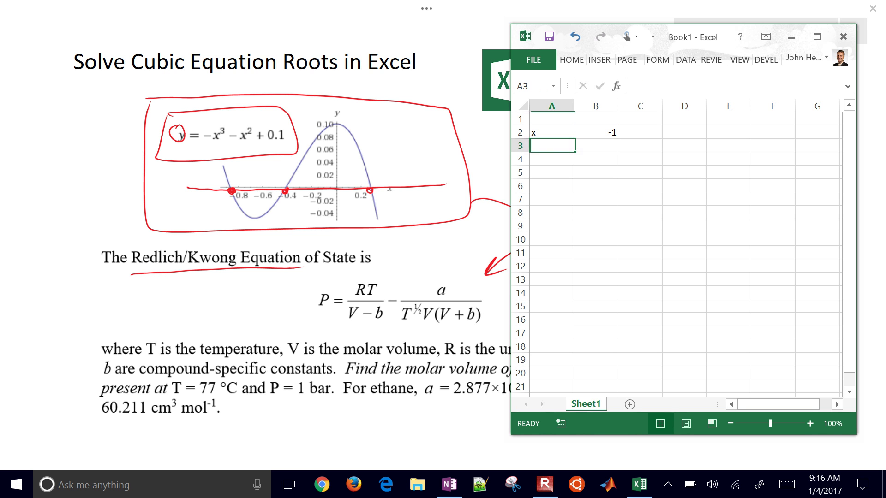
type("y")
key("Tab")
type("0")
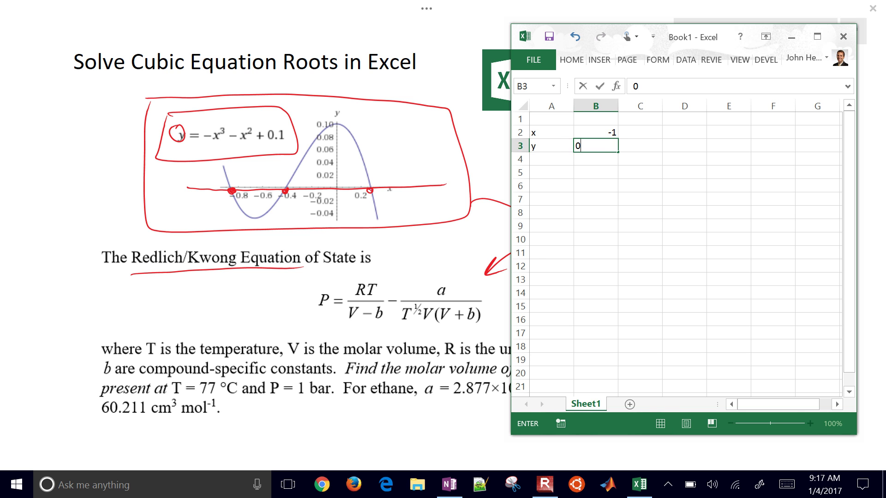
key("Tab")
Label A5 'LHS (y)' and set B5 to =B3.
key("Down")
key("Down")
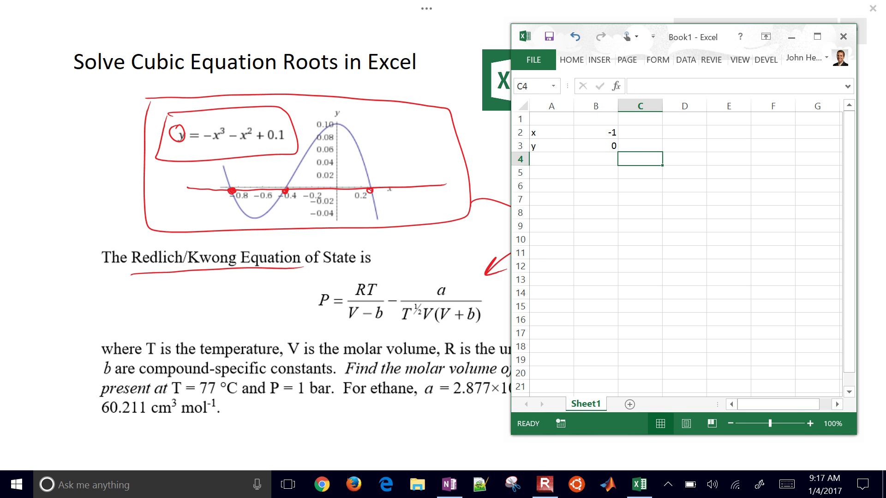
key("Left")
key("Left")
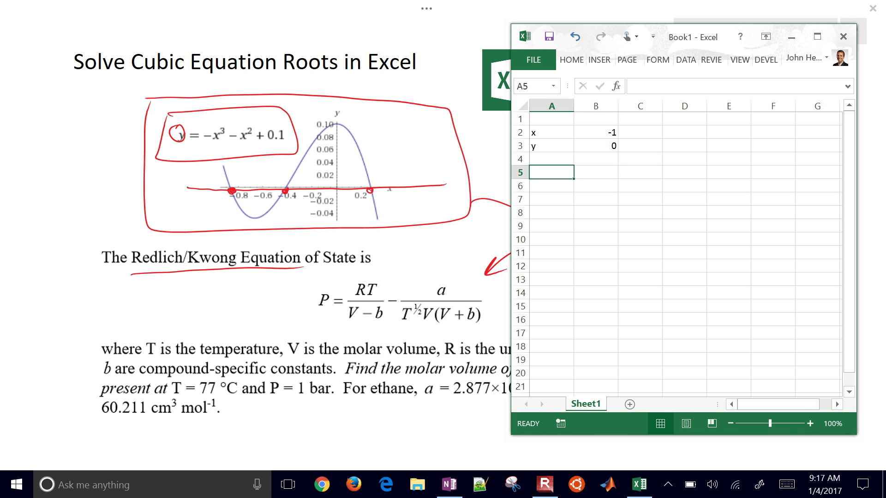
type("LHS")
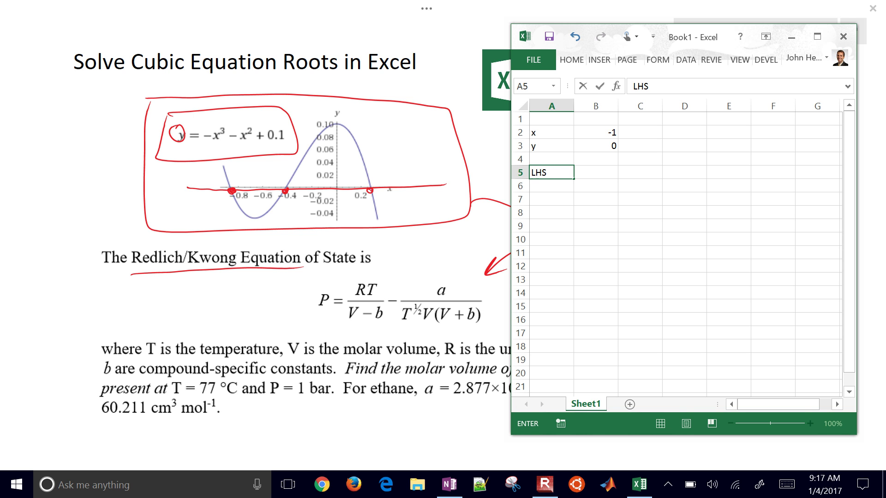
type(" (y)")
key("Tab")
type("=")
key("Up")
key("Up")
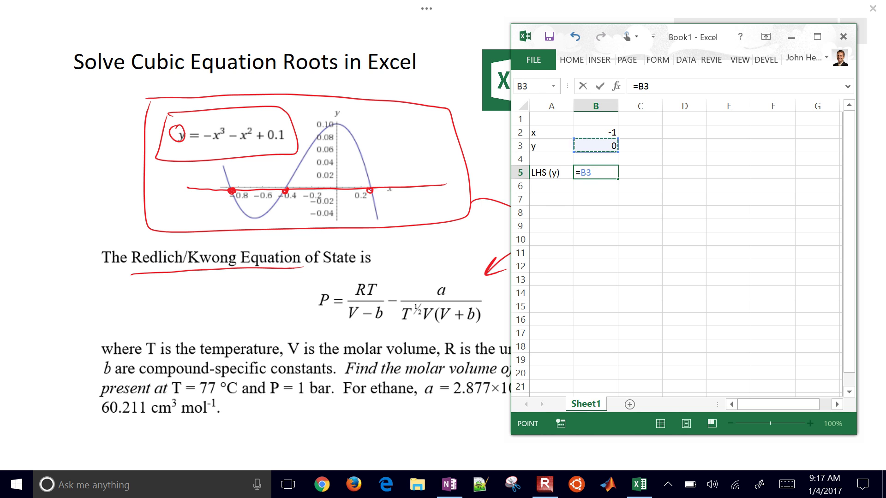
key("Return")
Type the label 'RHS (-x^3-x^2+0.1)' in A6 and widen column A to fit it.
type("R")
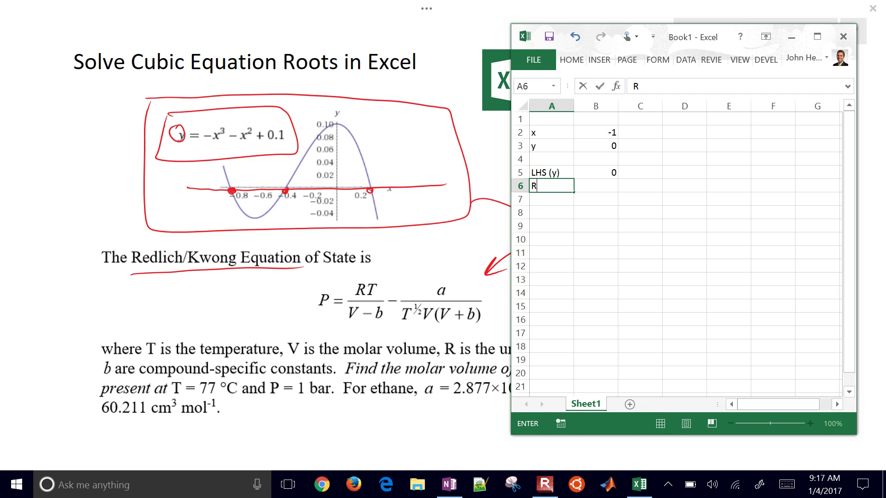
type("HS (-x^3-x^2")
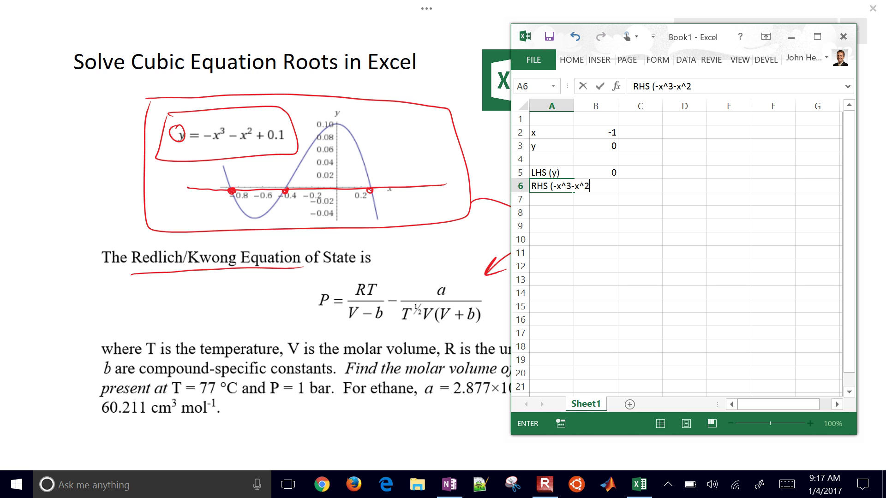
type("+0.1)")
key("Return")
left_click(551, 105)
left_click_drag(573, 106, 614, 106)
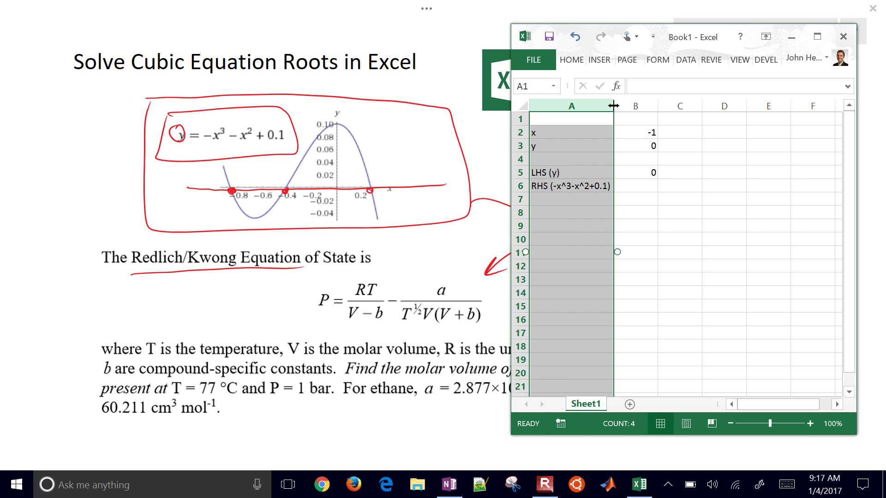
Zoom the sheet to 150% and select B6 for the RHS value.
scroll(613, 106, "up", 2)
key("alt+w")
key("q")
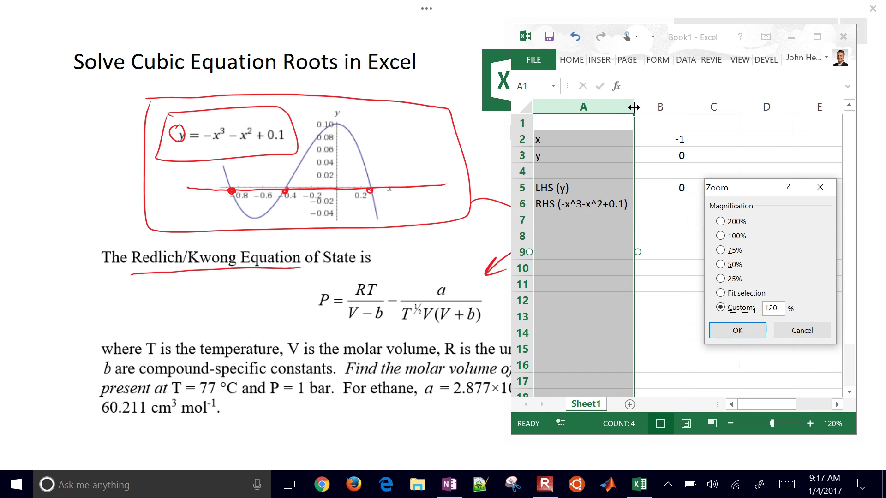
left_click(801, 330)
scroll(646, 110, "up", 3)
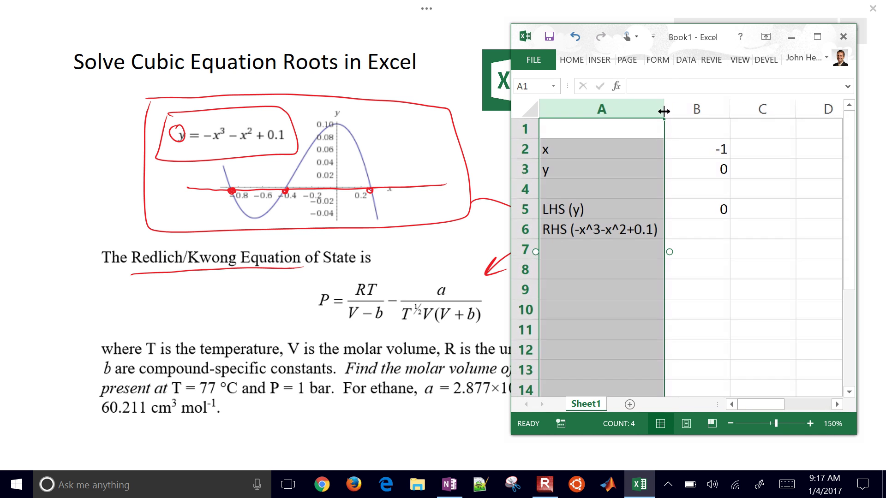
left_click(698, 270)
key("Up")
key("Up")
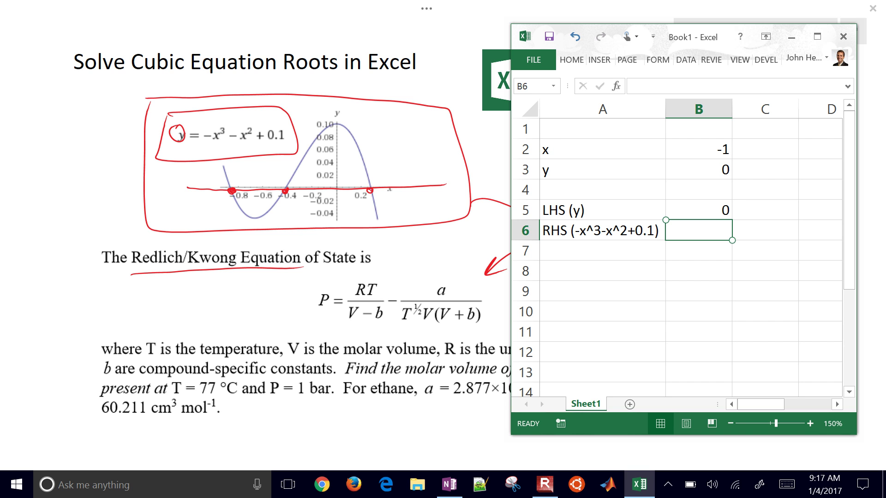
Enter =-B2^3-B2^2+0.1 in B6 so the RHS evaluates to 0.1.
type("=-")
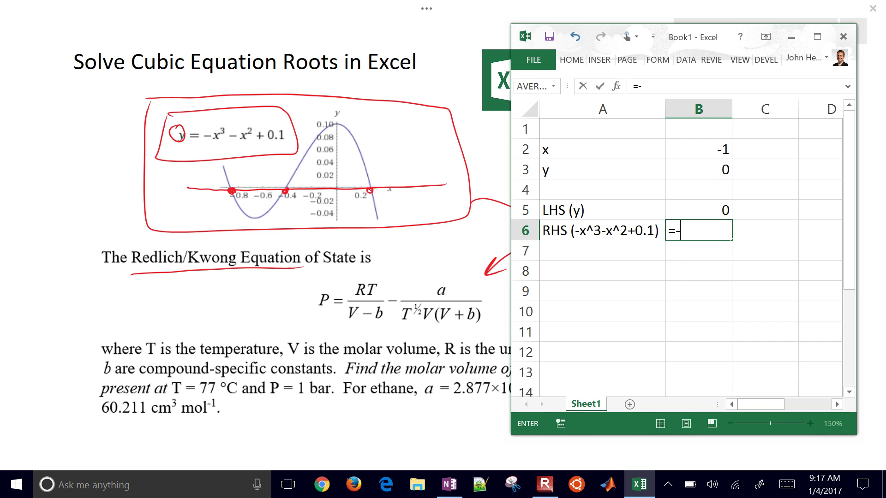
key("Up")
key("Up")
key("Up")
key("Up")
key("Up")
key("Down")
type("^3")
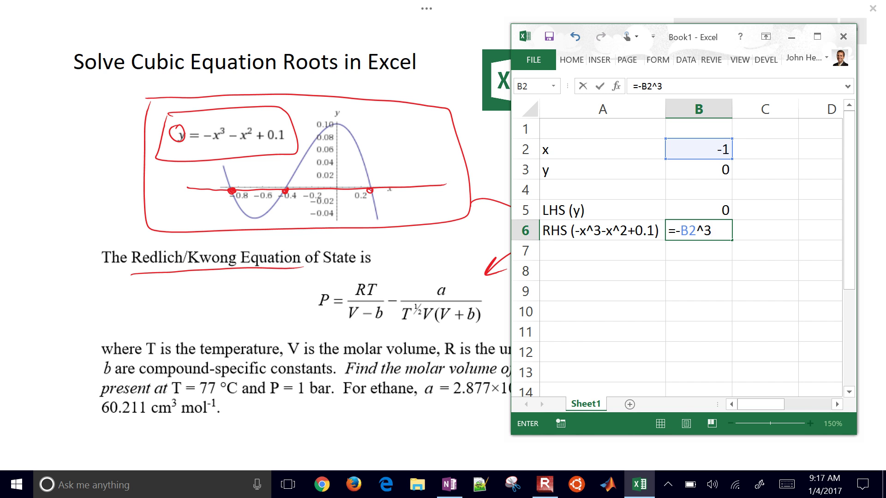
type("-")
key("Up")
key("Up")
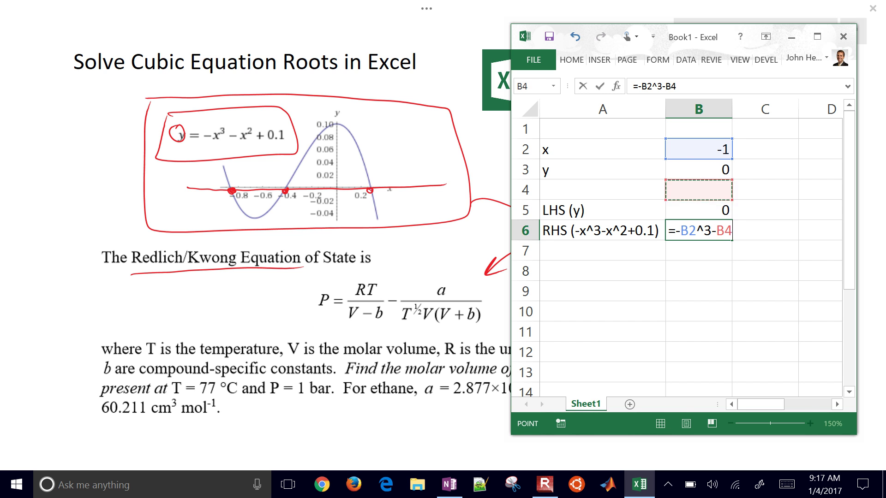
key("Up")
key("Up")
type("^2")
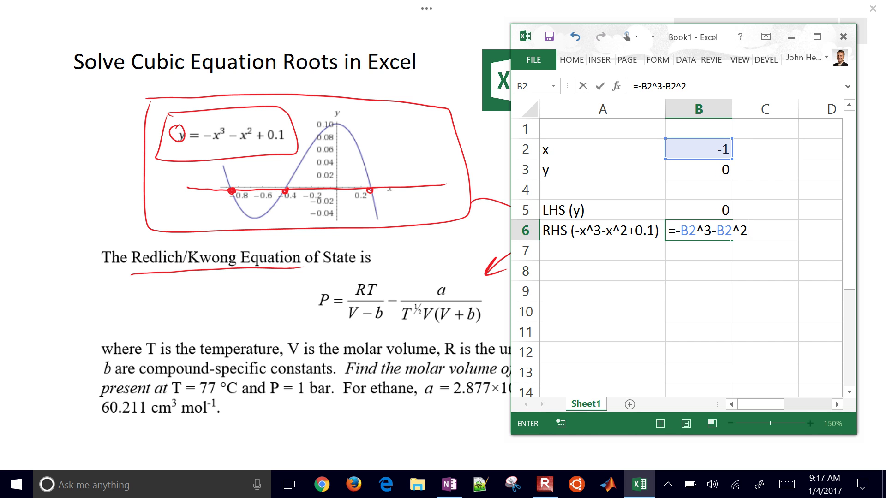
type("+0.1")
key("Return")
key("Up")
key("Up")
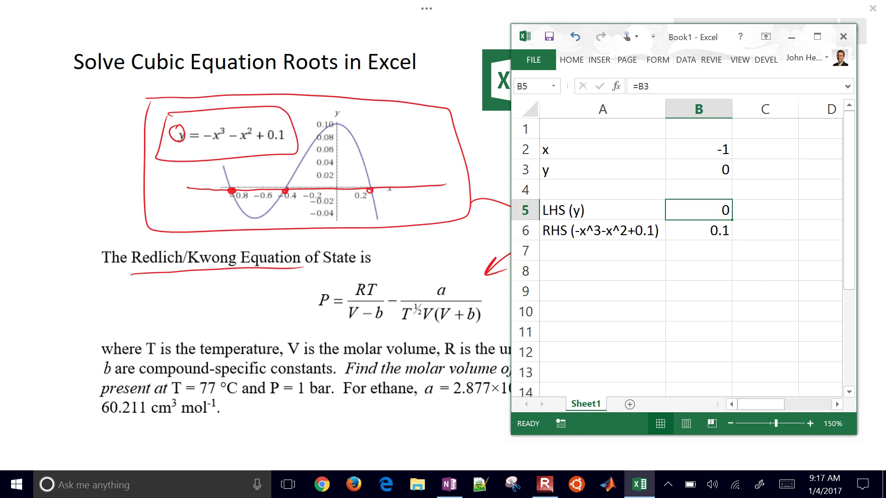
key("shift+Down")
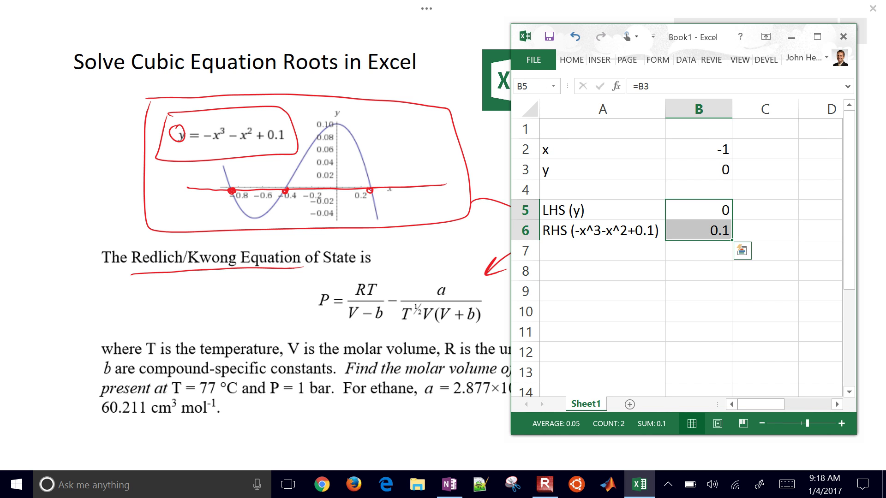
key("Down")
key("Down")
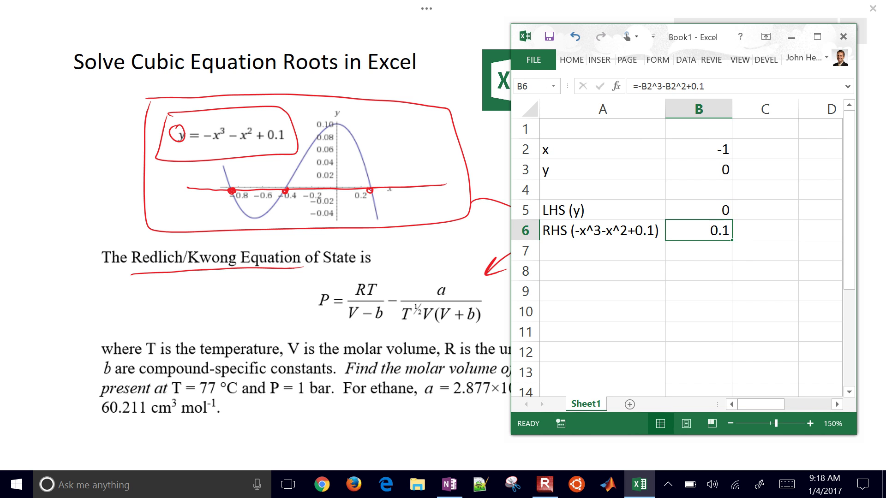
key("Left")
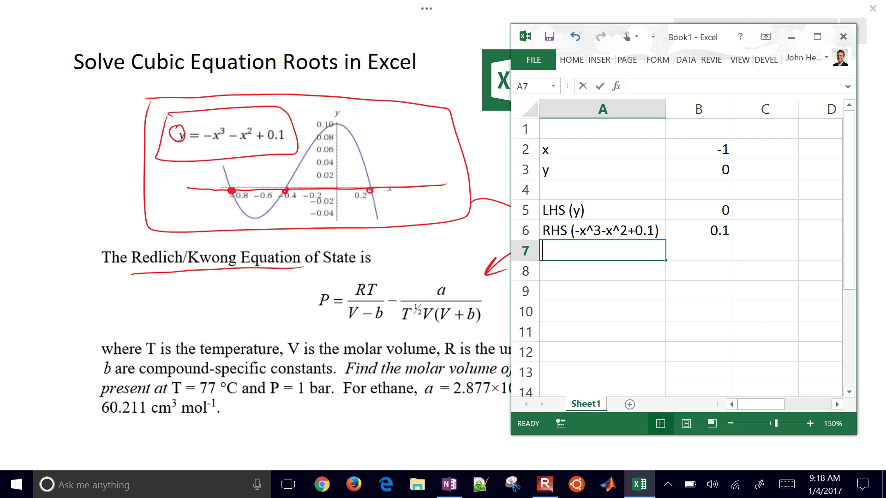
Label A7 'Difference' and enter =(B6-B5)^2 in B7, giving 0.01.
type("Difference")
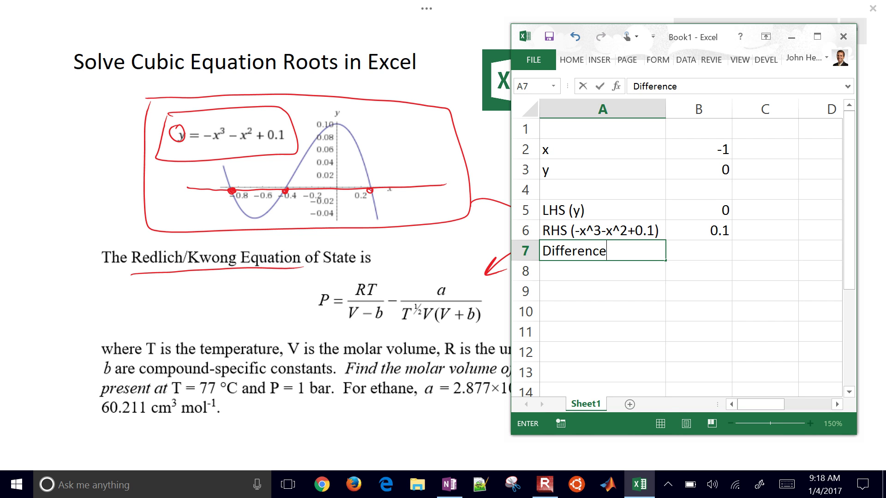
key("Tab")
type("=")
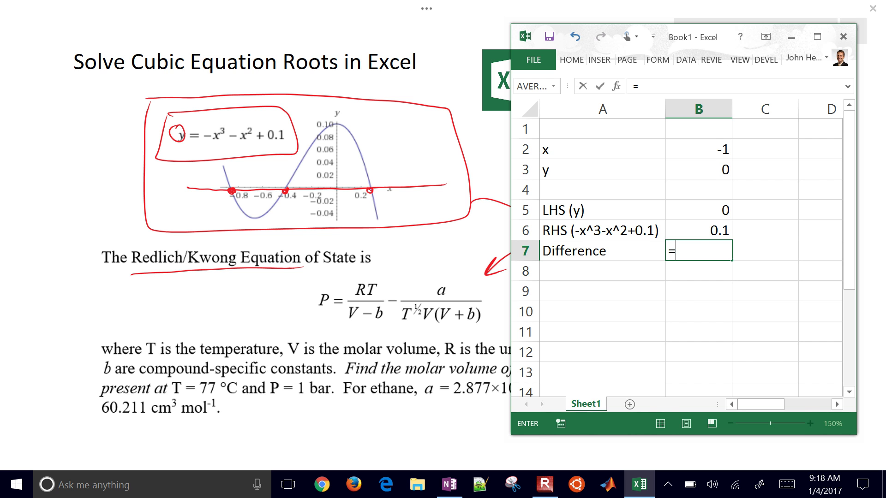
key("Up")
type("-")
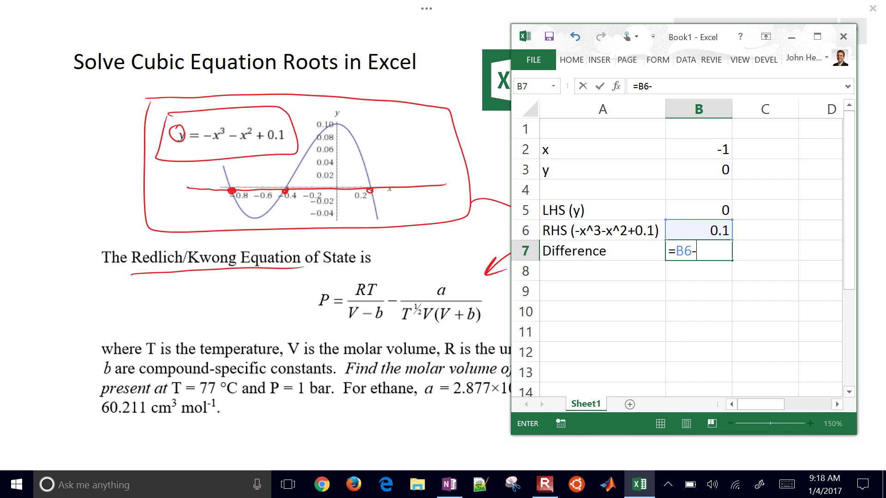
key("Up")
key("Up")
type(")")
left_click(675, 252)
type("(")
left_click(722, 251)
type("^2")
key("Return")
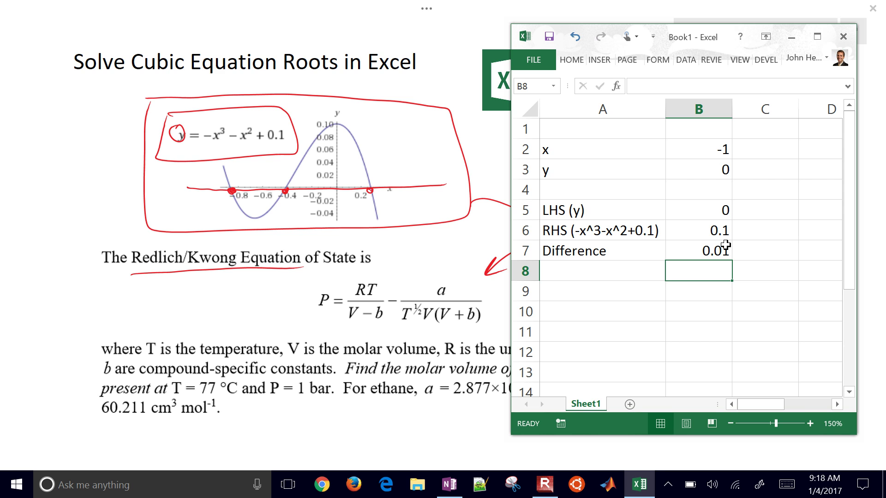
Maximize the workbook and add the note 'minimize to zero' in C7.
left_click(817, 36)
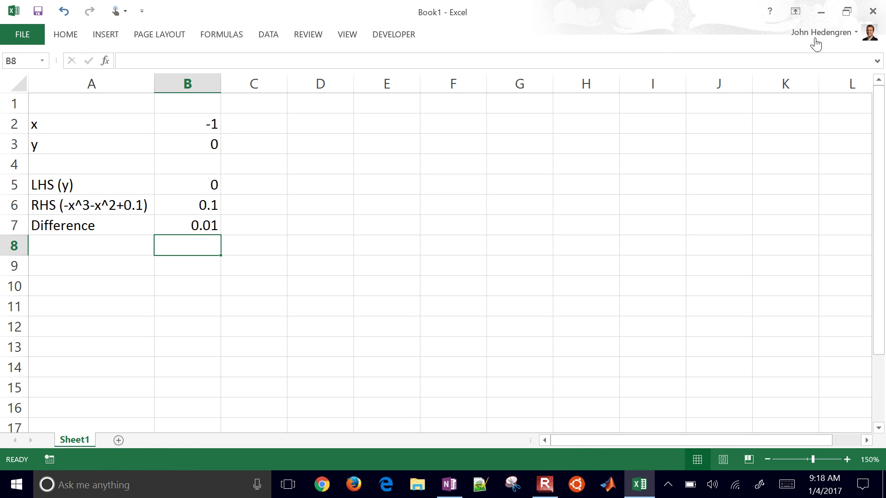
key("Up")
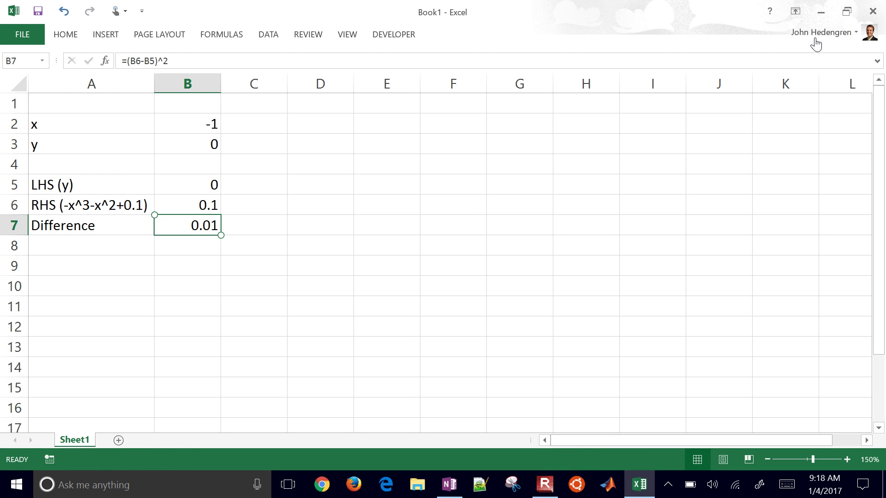
key("Right")
type("nubu")
key("BackSpace")
key("BackSpace")
key("BackSpace")
key("BackSpace")
type("minimize to zero")
key("ctrl+Return")
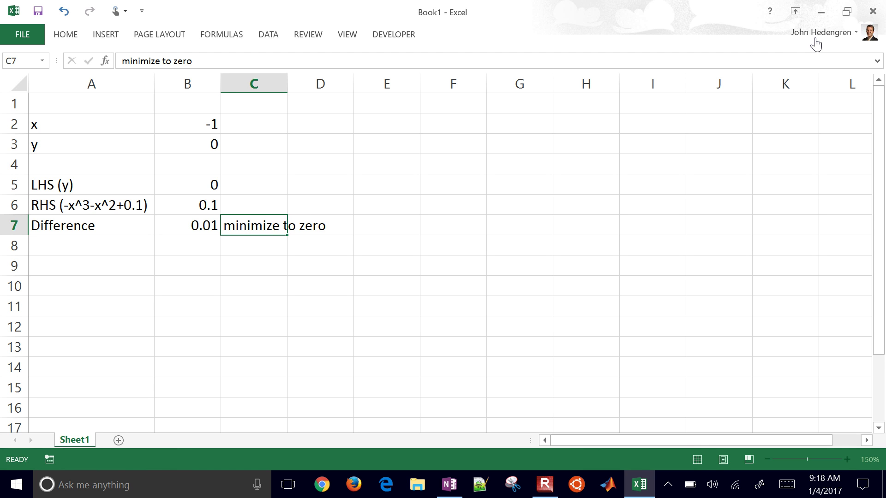
key("Down")
key("Up")
key("Left")
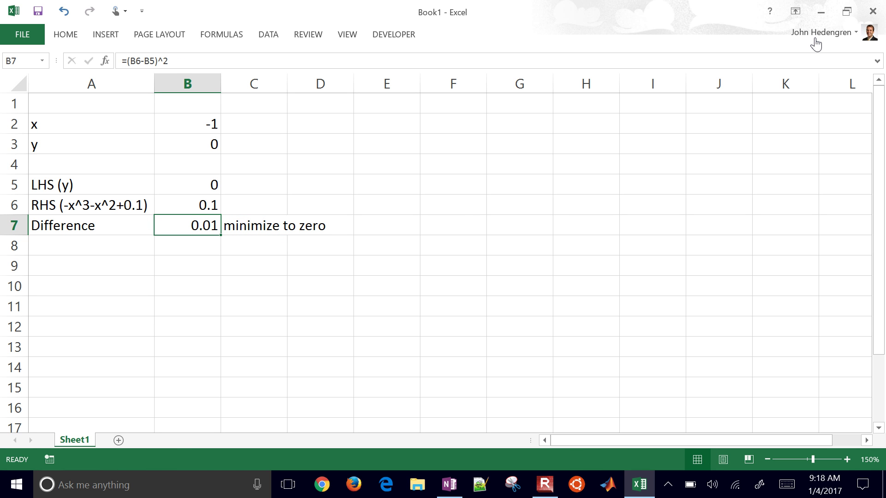
double_click(644, 13)
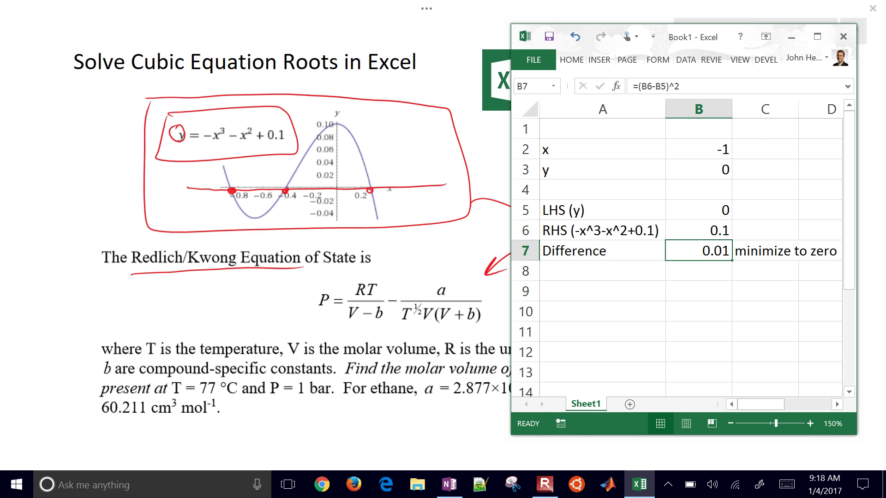
key("super+Up")
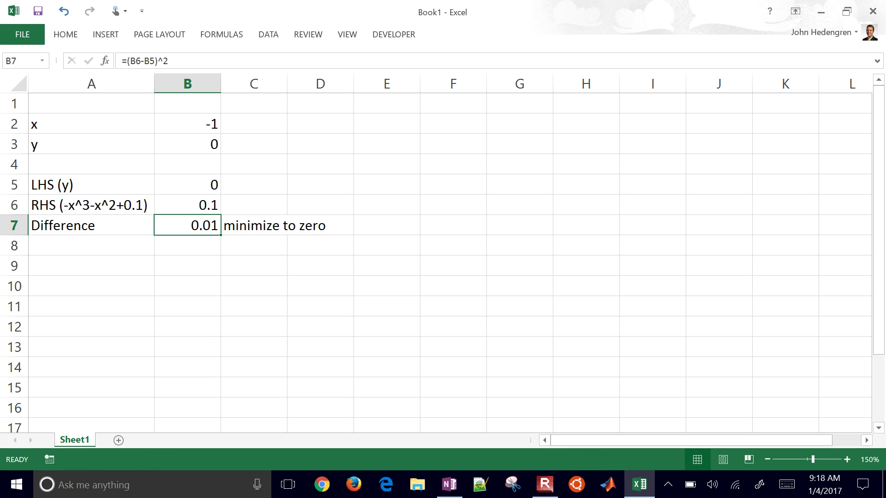
key("alt+a")
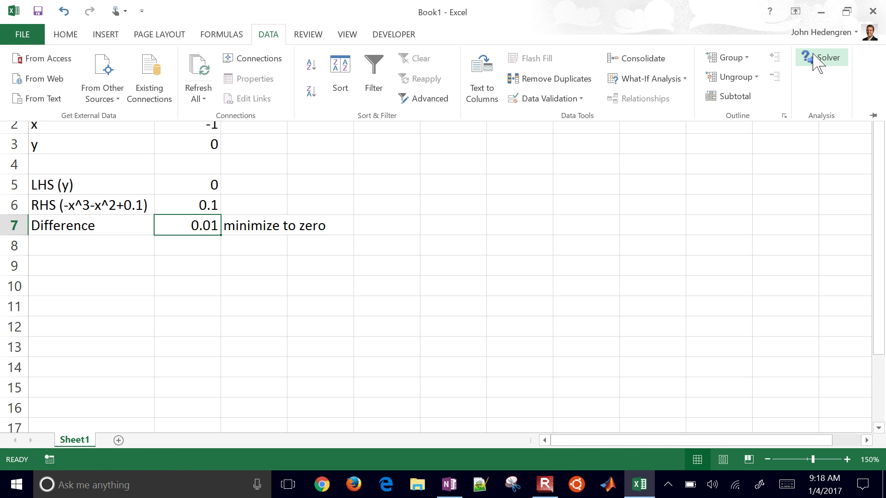
left_click(18, 30)
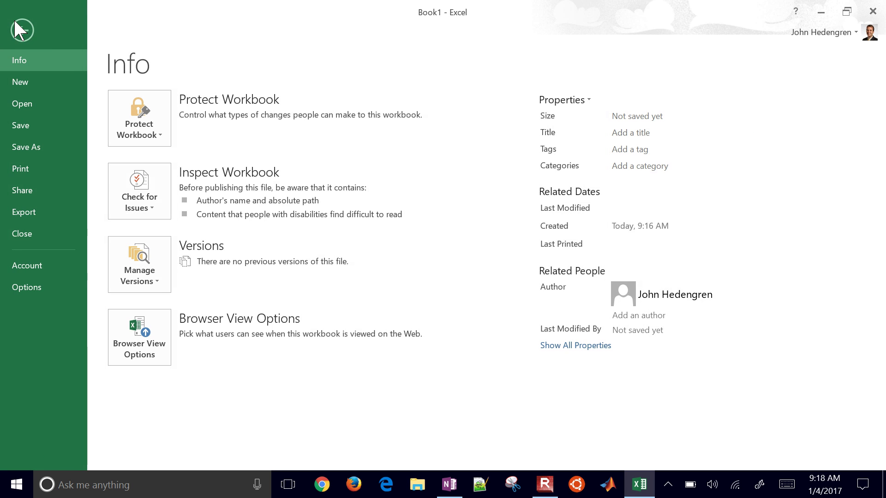
left_click(11, 279)
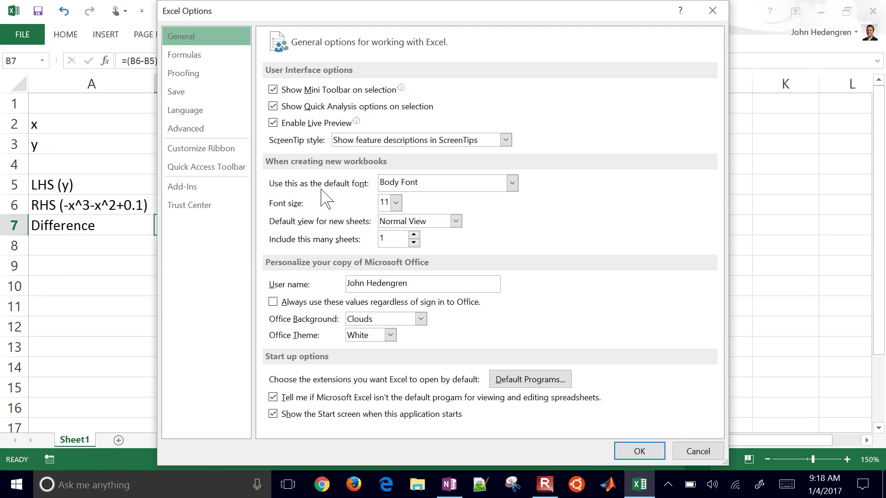
left_click(185, 186)
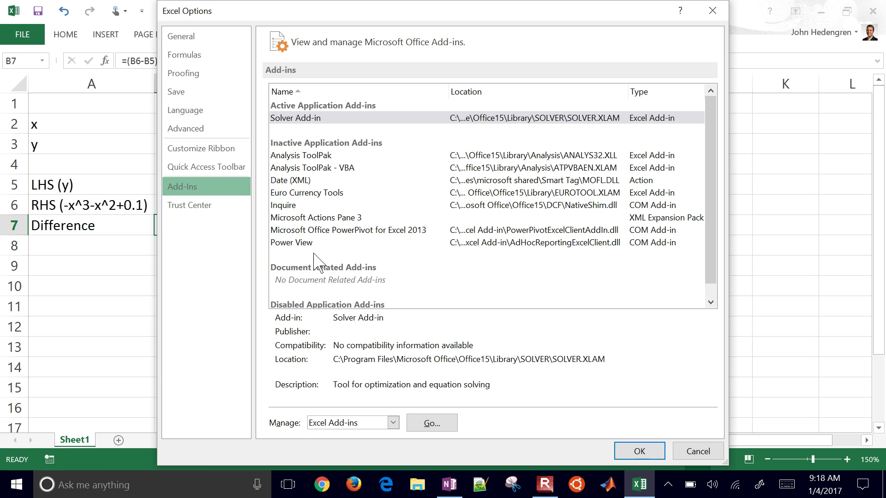
left_click(307, 118)
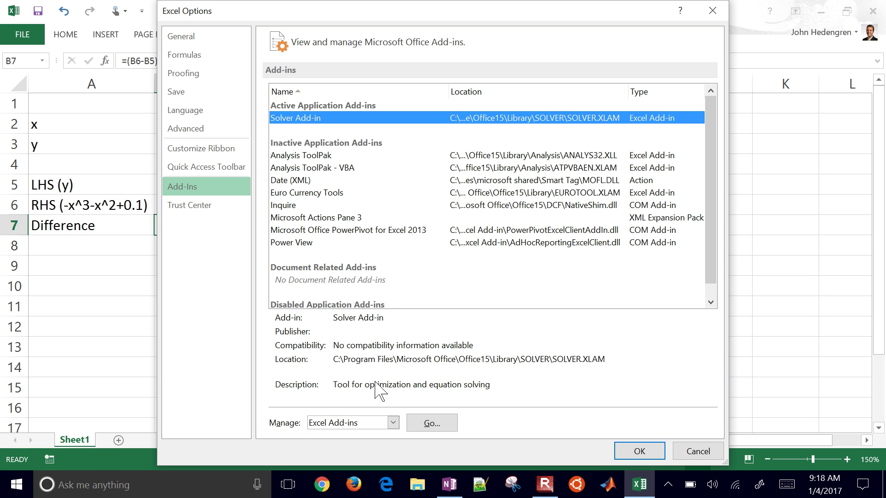
left_click(365, 423)
left_click(365, 426)
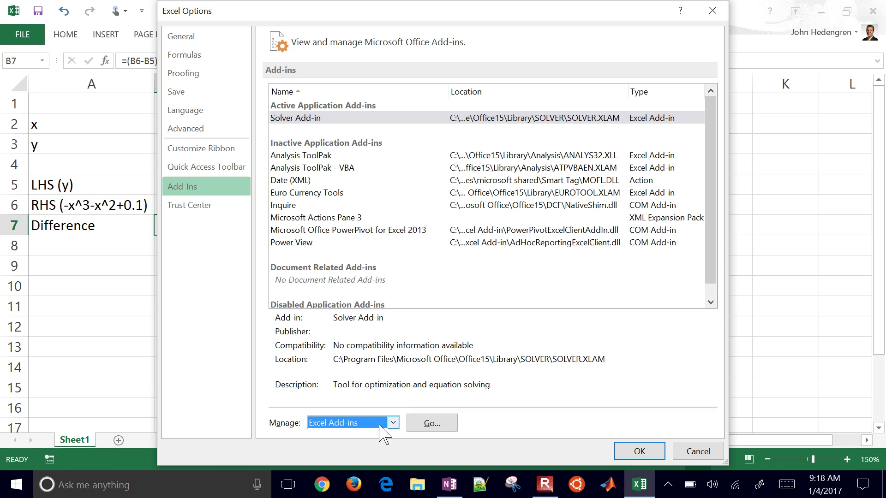
left_click(439, 425)
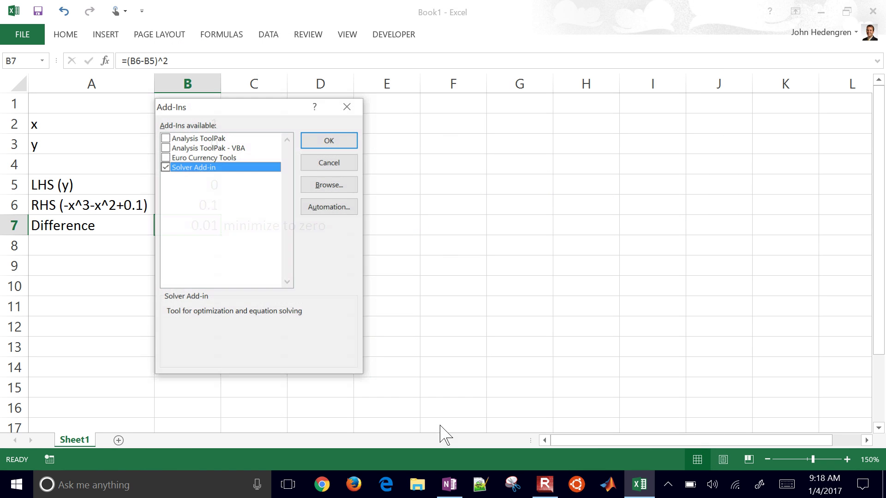
left_click(165, 168)
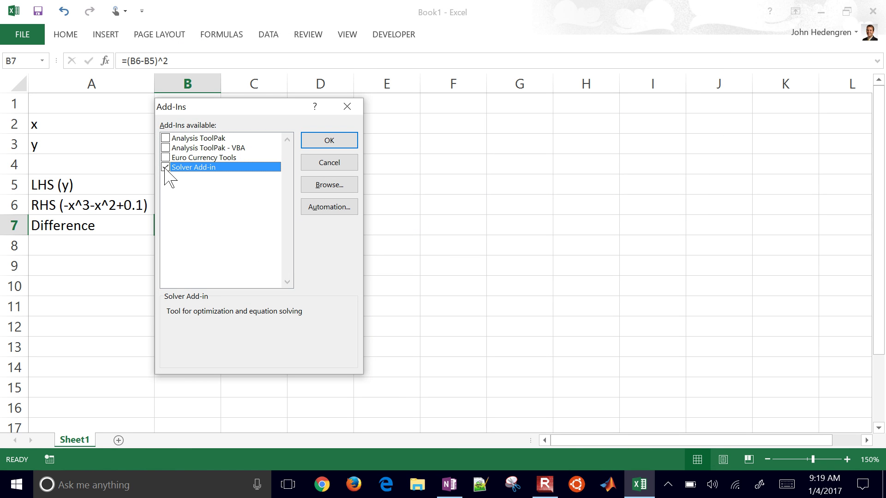
left_click(318, 139)
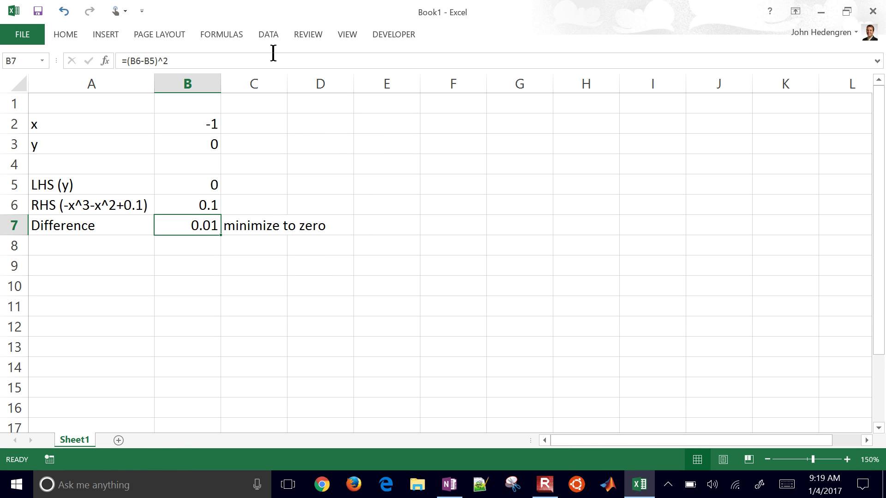
Run Solver to minimize B7 by changing B2 with negatives allowed, keeping x = -0.86695.
left_click(266, 35)
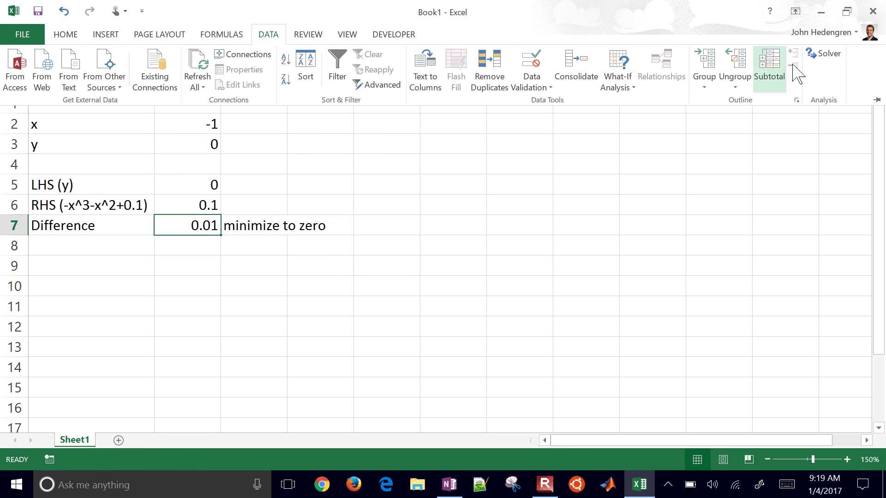
left_click(820, 54)
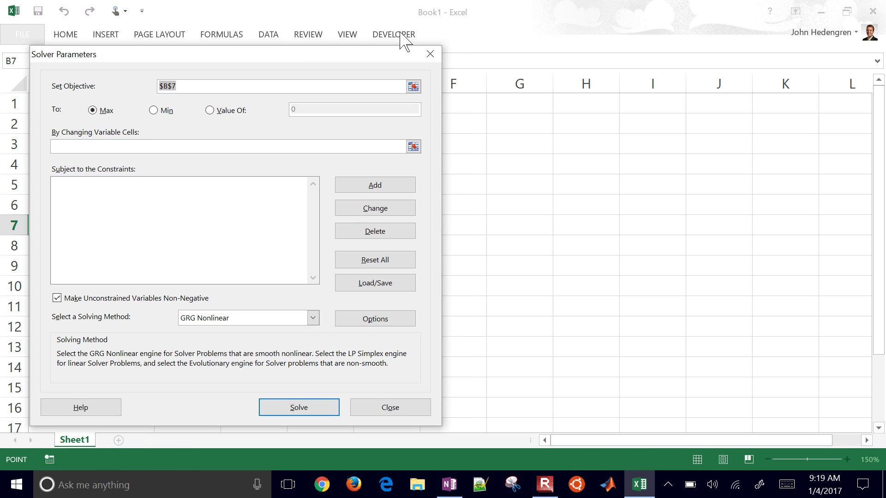
left_click_drag(303, 55, 660, 62)
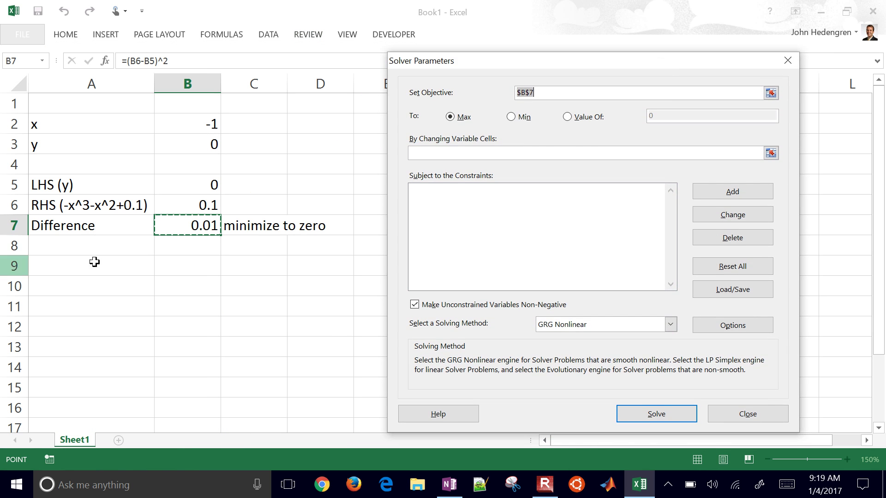
left_click(514, 117)
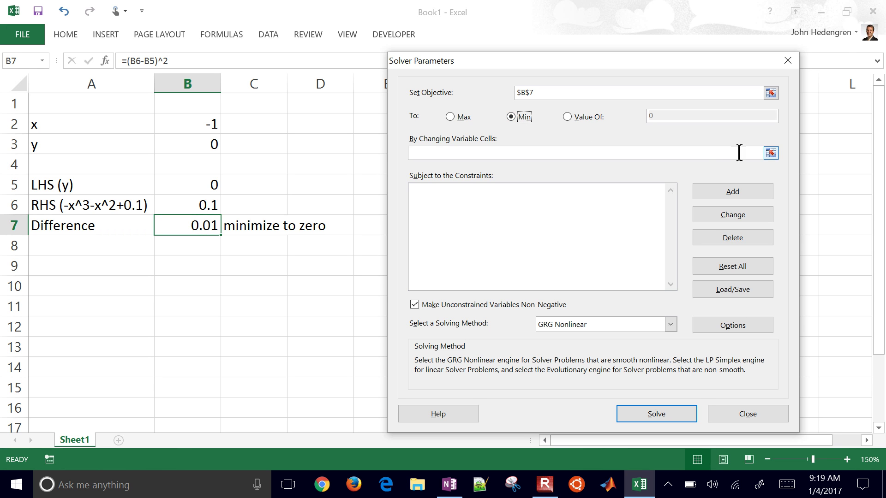
left_click(770, 154)
left_click(203, 123)
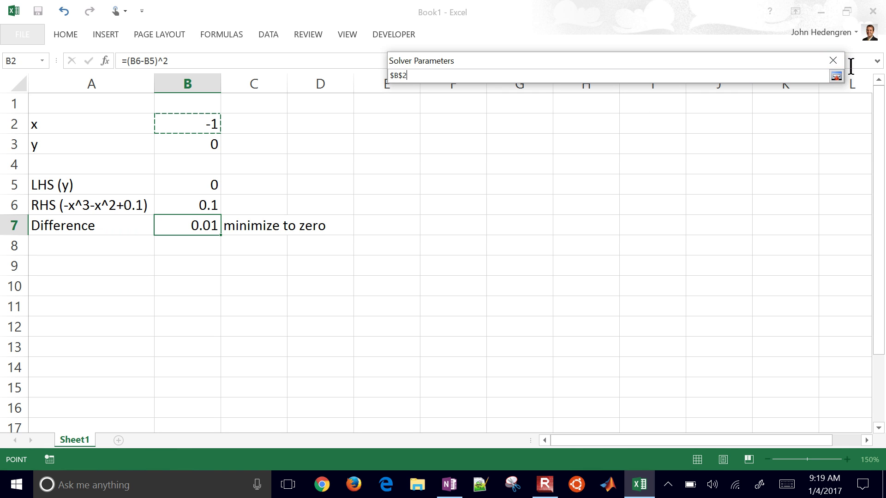
left_click(836, 76)
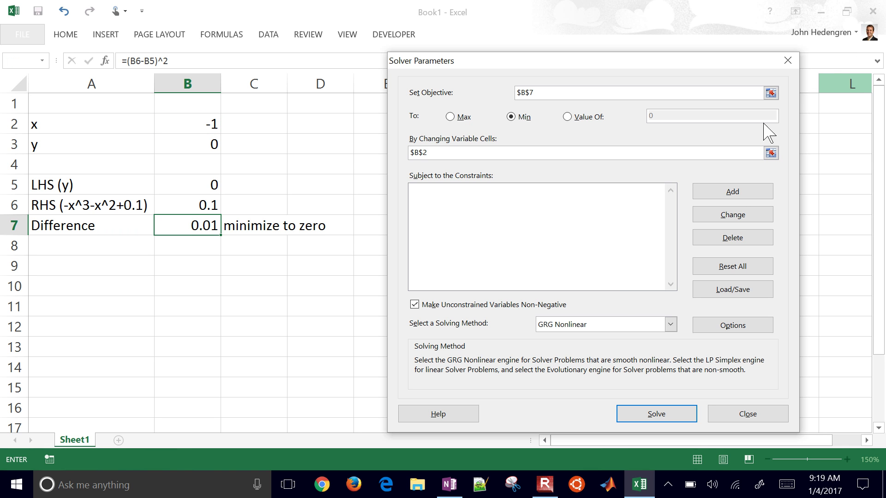
left_click(414, 305)
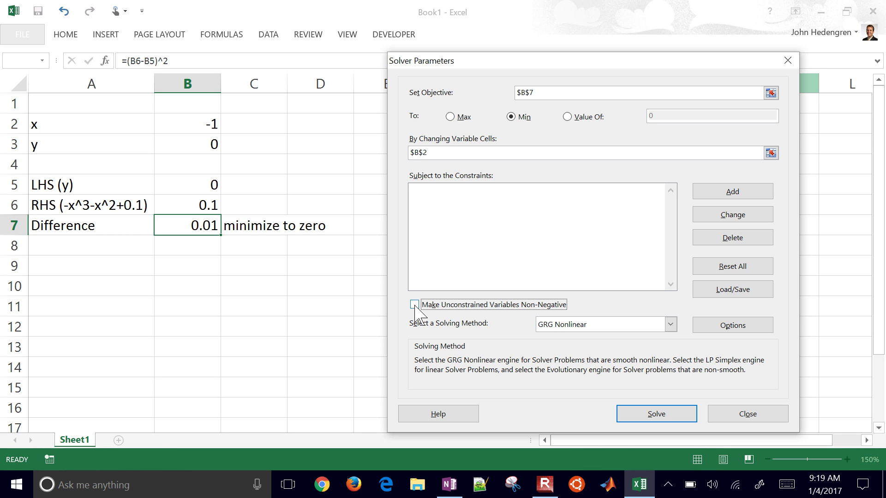
left_click(641, 418)
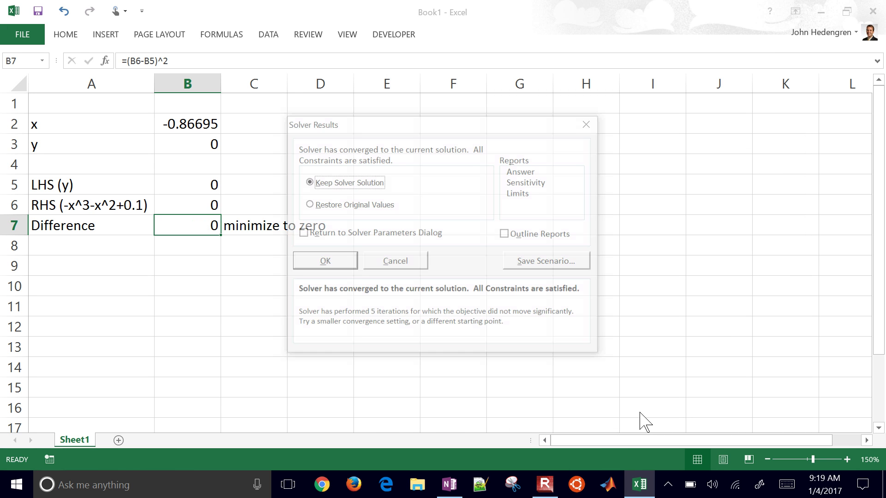
left_click(336, 264)
left_click(181, 123)
Copy the root -0.86695 into D2 under a 'Roots' heading in D1, then restore the window down.
key("ctrl+c")
key("Right")
key("Right")
key("ctrl+v")
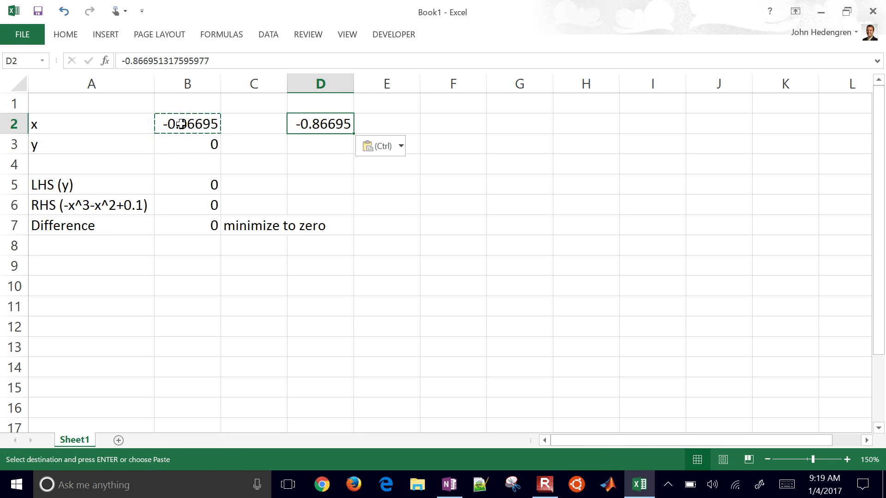
left_click(303, 104)
type("Root")
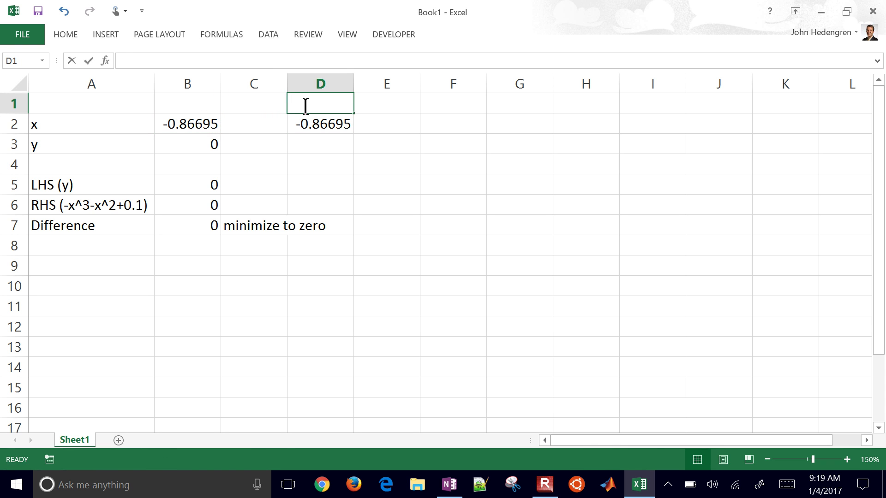
type("s")
key("Return")
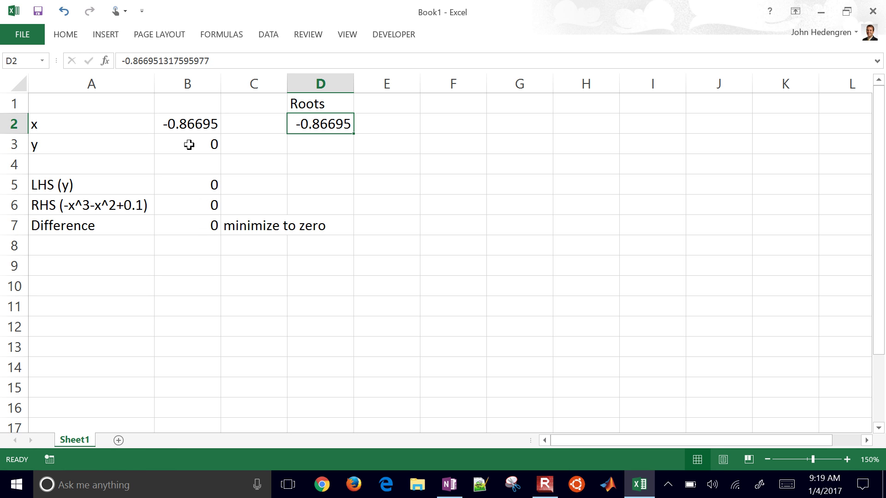
key("super+Down")
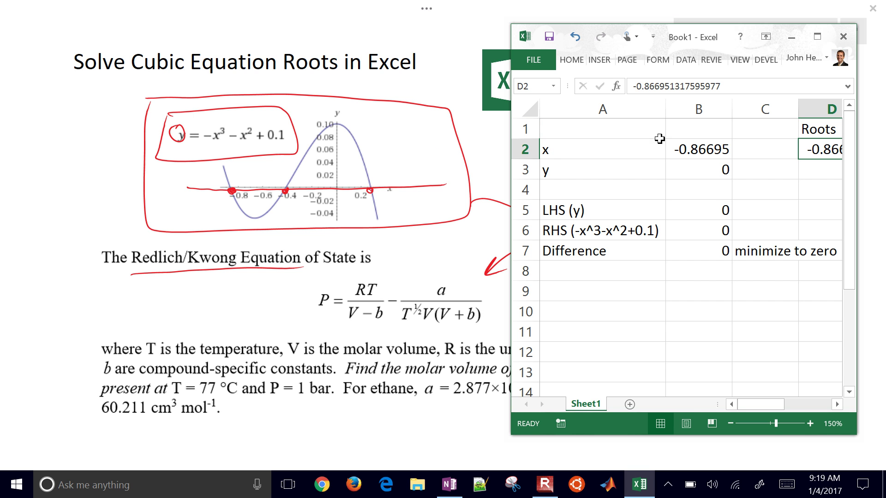
Replace the x guess in B2 with -0.3.
left_click(699, 149)
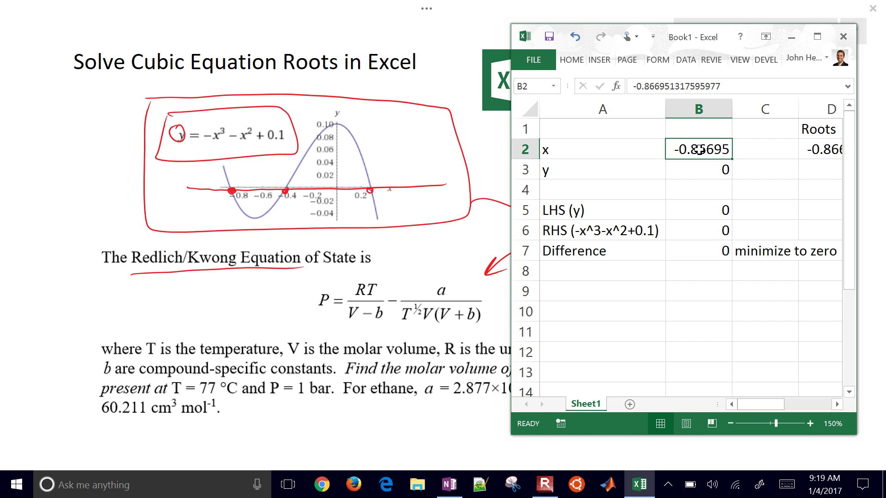
key("BackSpace")
type("0")
key("BackSpace")
type("-0.3")
key("Return")
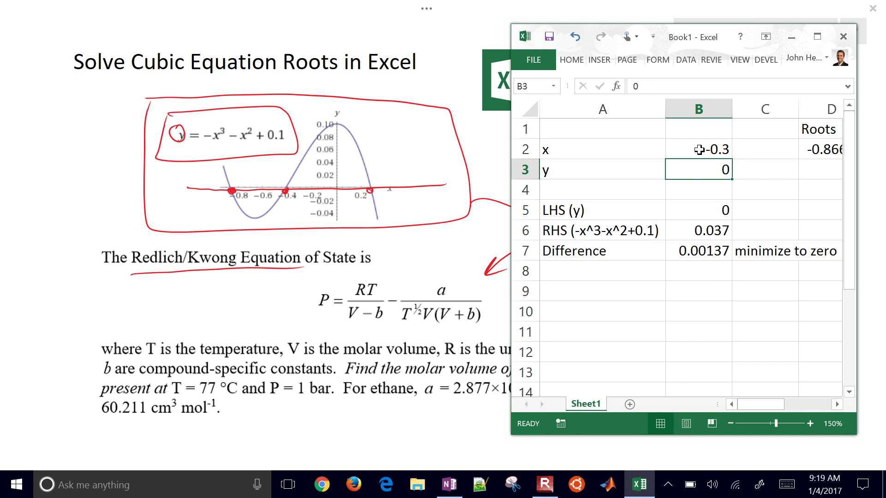
Try -0.4 as the x guess, check the Difference formula, then restore -0.3.
left_click(703, 283)
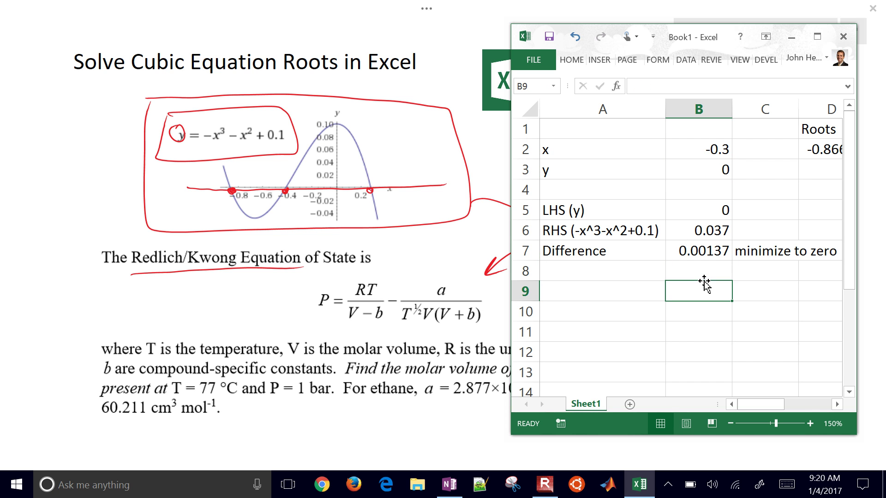
key("Up")
key("Up")
key("Up")
key("Up")
key("Up")
key("Up")
key("Up")
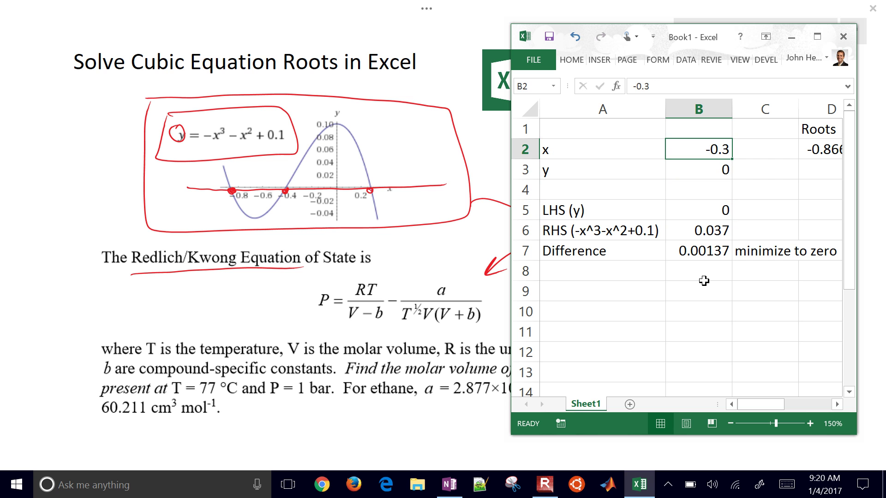
type("-0.4")
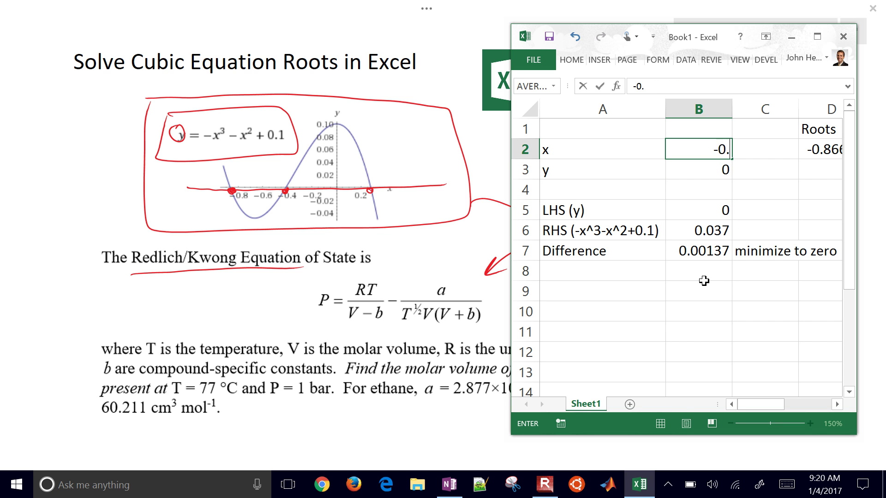
key("Return")
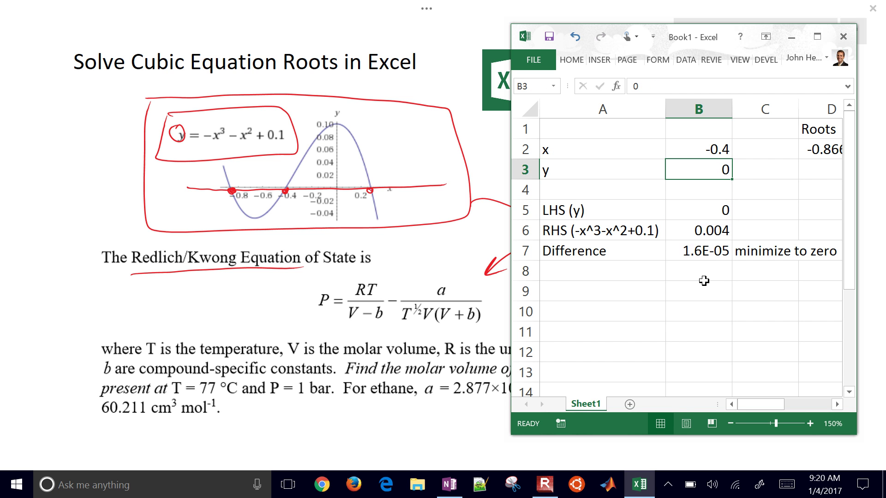
left_click(706, 251)
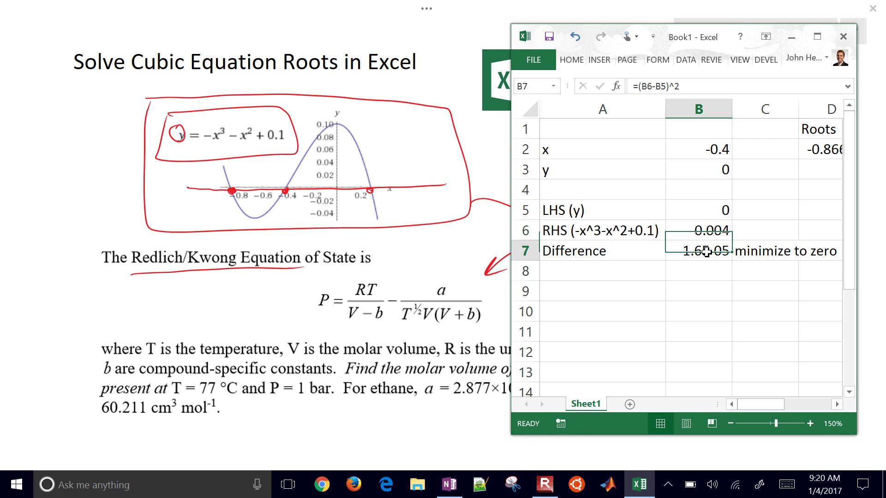
left_click(709, 150)
key("BackSpace")
type("-0.3")
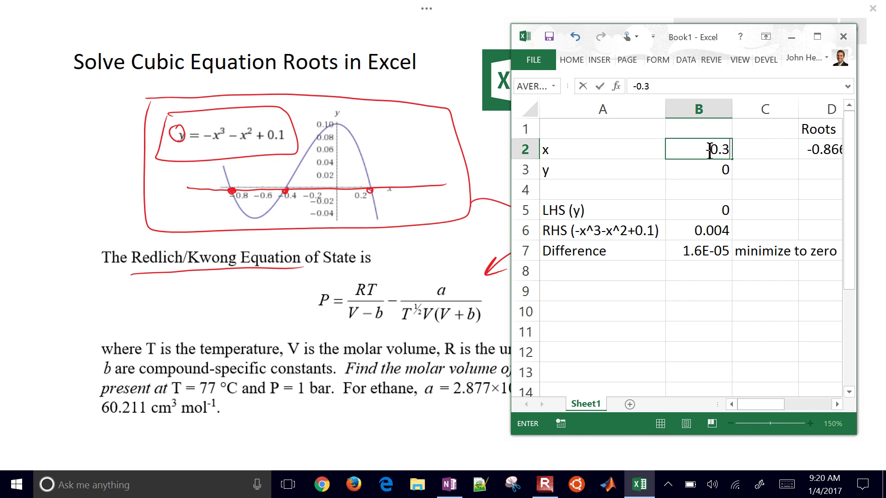
key("Return")
Rerun Solver from -0.3 and keep the root x = -0.41261 with Difference 7.8E-21.
left_click(686, 60)
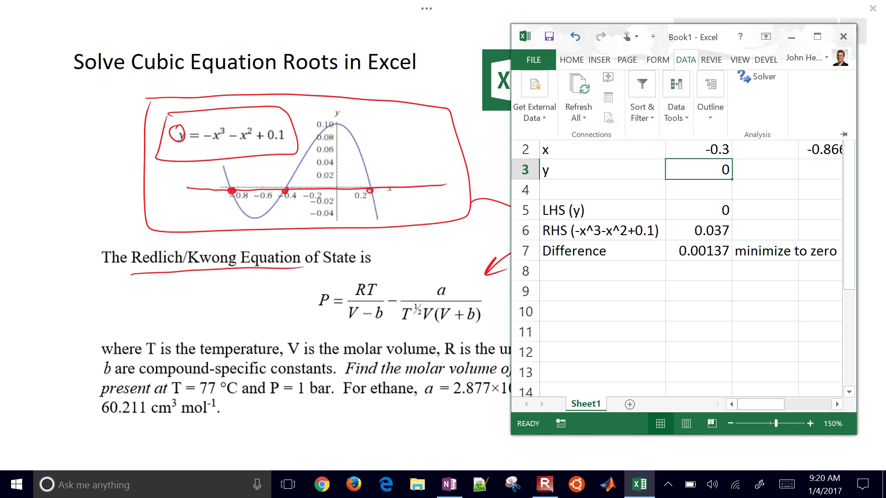
left_click(761, 84)
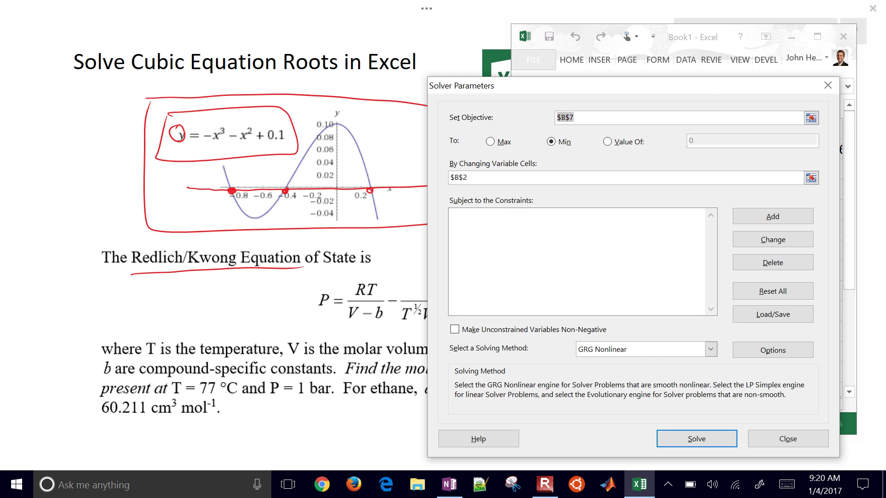
key("Return")
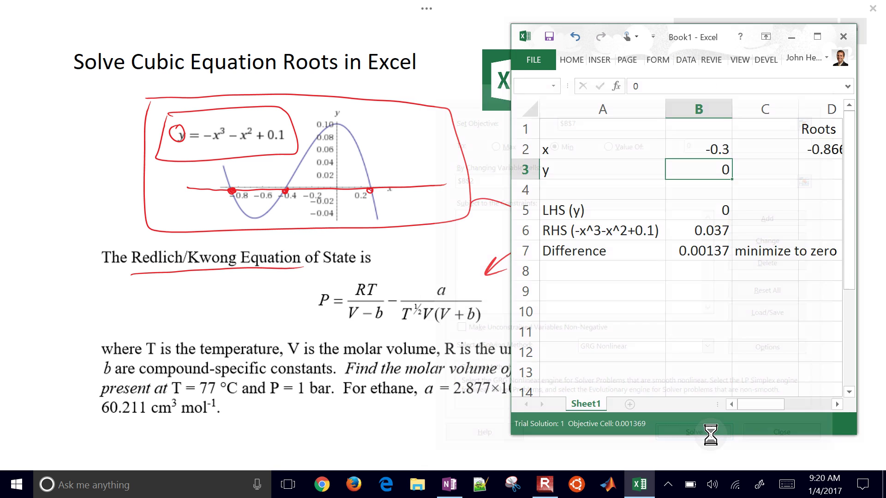
left_click(571, 256)
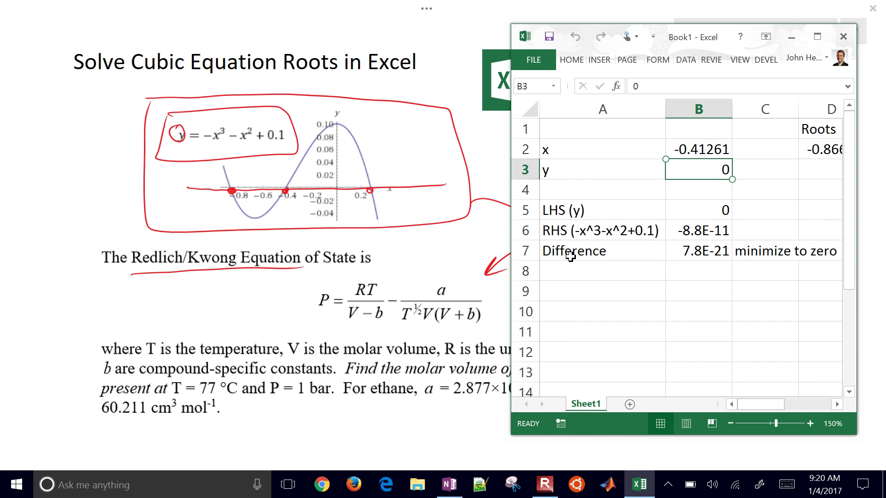
Copy the second root -0.41261 into D3 under Roots.
key("Up")
key("ctrl+c")
key("Right")
key("Right")
key("Down")
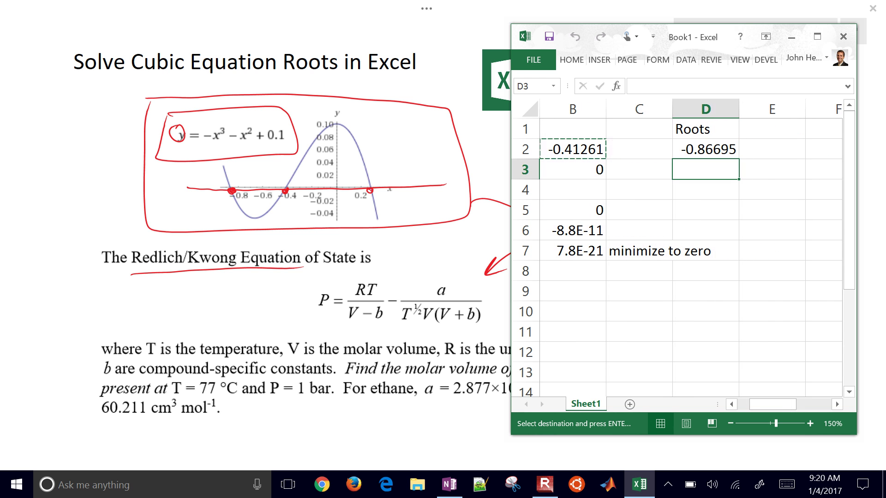
key("ctrl+v")
key("Left")
key("Left")
key("Left")
key("Right")
key("Right")
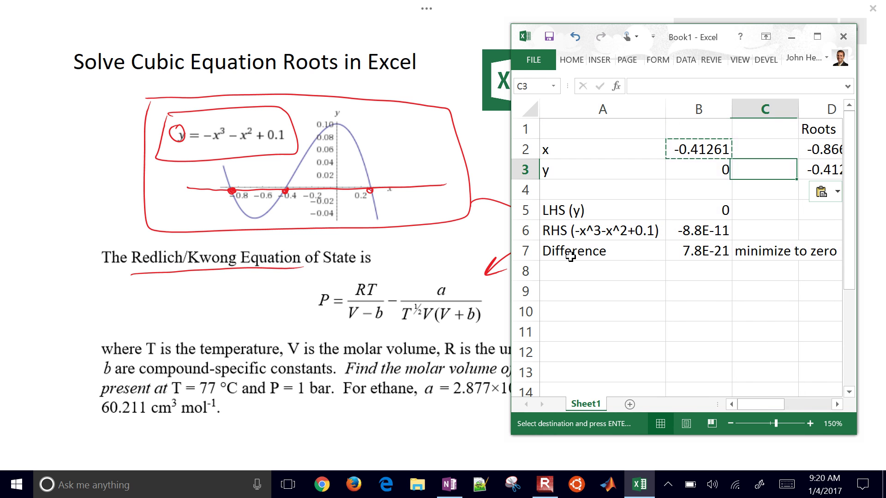
key("Left")
Set the x guess to 0.2 and rerun Solver.
key("Up")
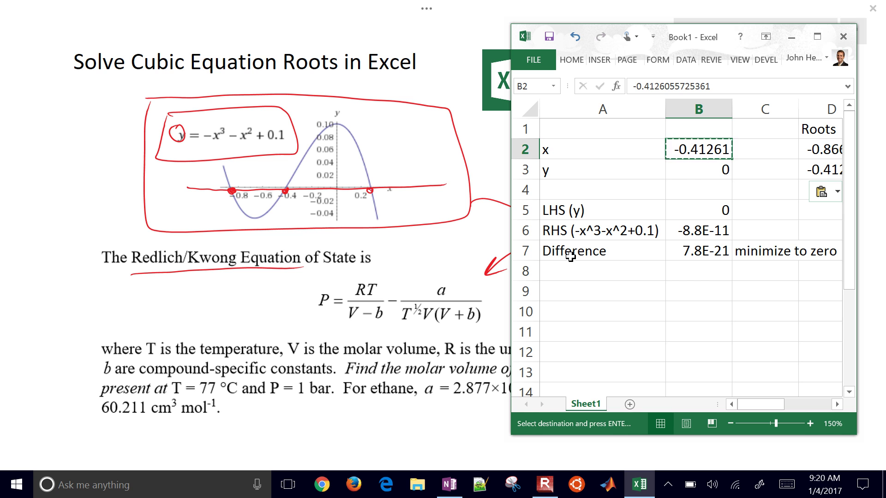
type("0.2")
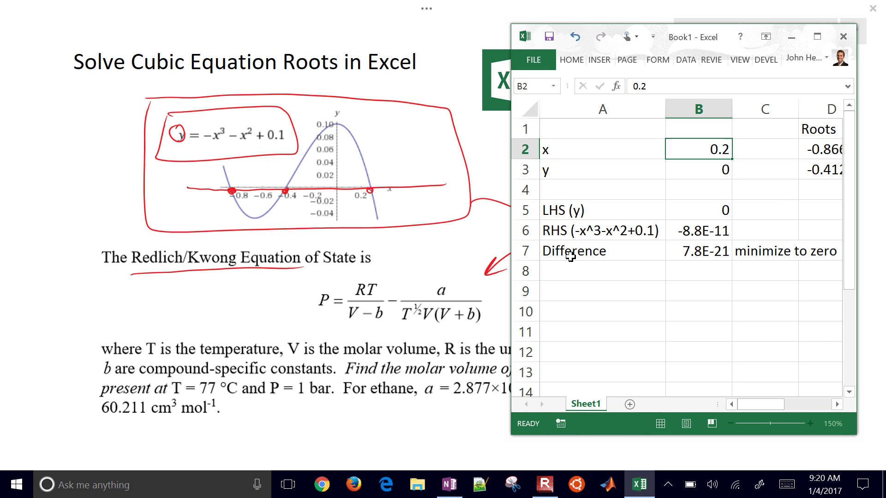
key("Return")
key("alt")
key("a")
key("y")
key("2")
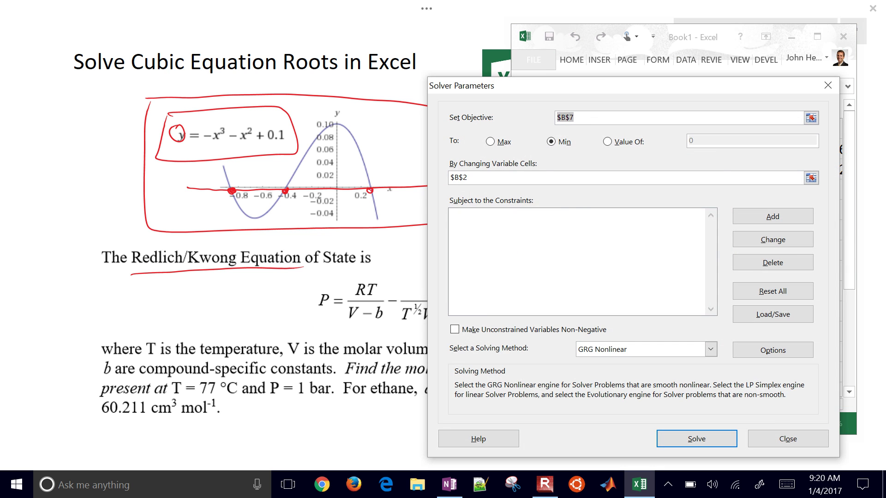
key("Return")
key("Return")
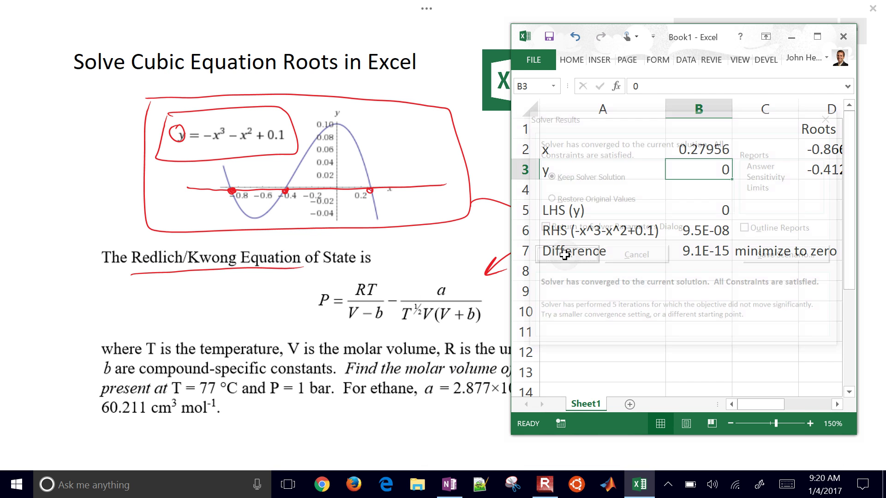
Copy the third root 0.27956 into D4, then insert a blank Sheet2.
key("Up")
key("ctrl+c")
key("Right")
key("Right")
key("Down")
key("Down")
key("ctrl+v")
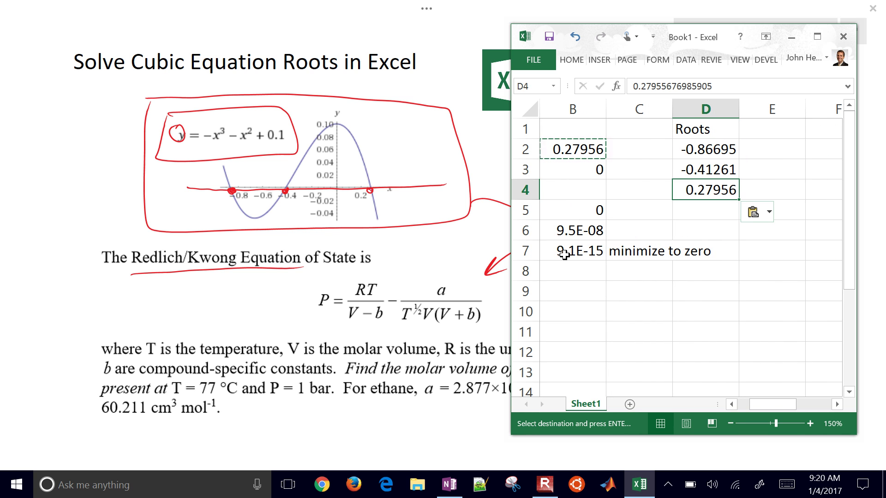
key("shift+Up")
key("shift+Up")
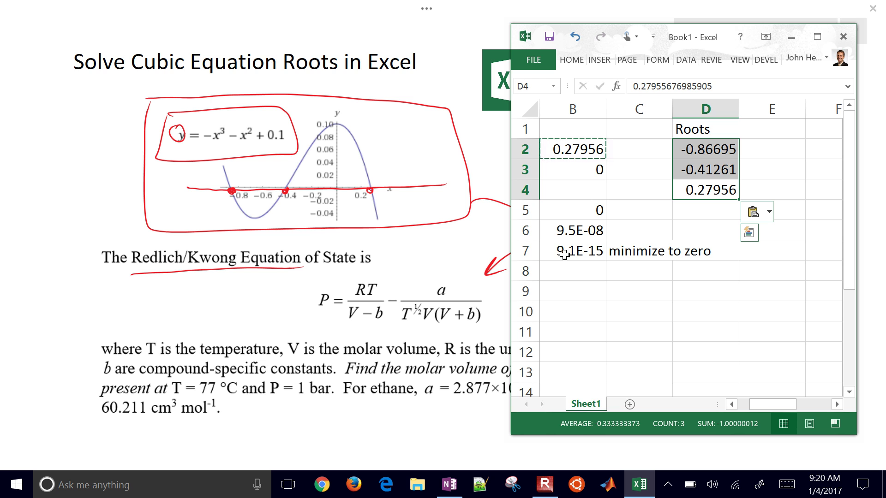
key("shift+F11")
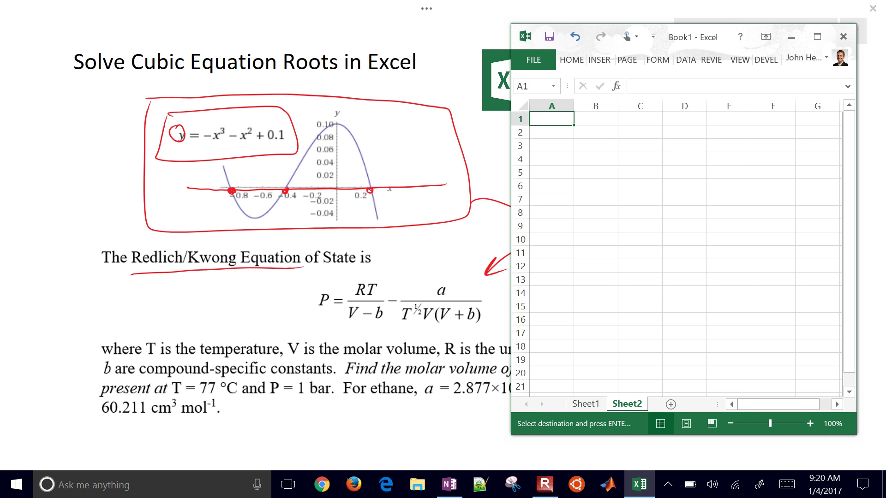
Back in OneNote, handwrite the ideal gas law PV̂ = RT in red beside the equation.
key("alt+Tab")
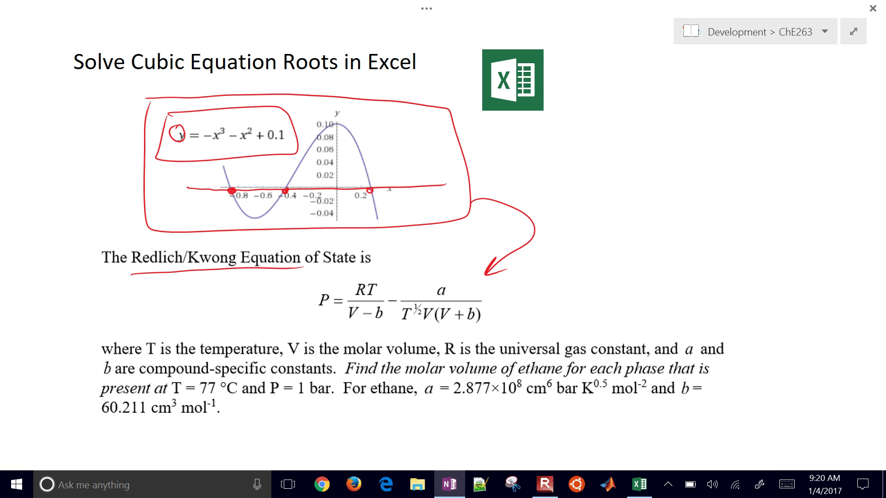
mouse_move(583, 305)
left_mouse_down()
mouse_move(583, 282)
mouse_move(584, 295)
mouse_move(609, 308)
mouse_move(614, 285)
left_mouse_up()
mouse_move(618, 297)
left_mouse_down()
mouse_move(683, 309)
mouse_move(709, 286)
left_mouse_up()
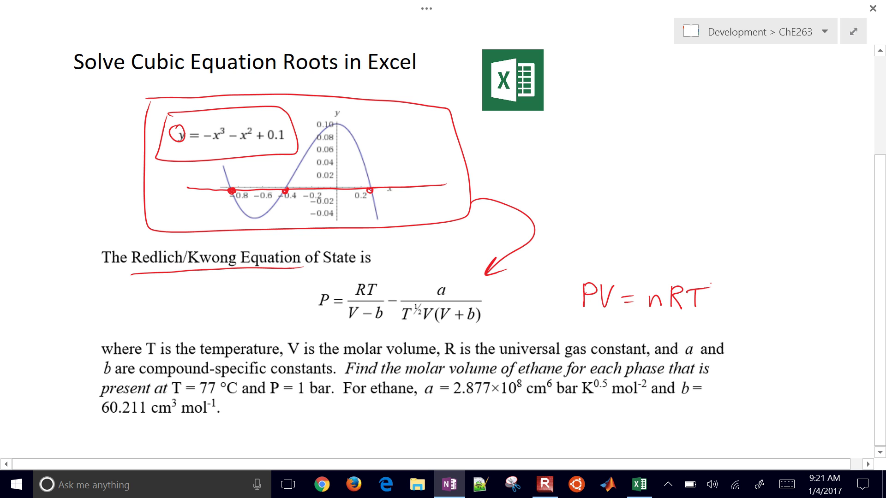
left_click_drag(603, 280, 654, 308)
left_click_drag(673, 314, 711, 313)
Circle the handwritten PV̂ = RT and label it Ideal.
mouse_move(574, 270)
left_mouse_down()
mouse_move(604, 259)
mouse_move(741, 319)
mouse_move(567, 268)
left_mouse_up()
left_click_drag(617, 233, 616, 250)
left_click_drag(612, 253, 627, 250)
mouse_move(617, 235)
left_mouse_down()
mouse_move(630, 232)
mouse_move(642, 252)
mouse_move(659, 251)
left_mouse_up()
left_click_drag(664, 230, 667, 251)
Circle the Redlich/Kwong equation and label it Real.
mouse_move(300, 286)
left_mouse_down()
mouse_move(408, 277)
mouse_move(509, 310)
mouse_move(294, 302)
mouse_move(313, 282)
left_mouse_up()
left_click_drag(390, 254, 390, 271)
left_click_drag(388, 254, 399, 272)
left_click_drag(396, 269, 413, 272)
left_click_drag(420, 256, 419, 271)
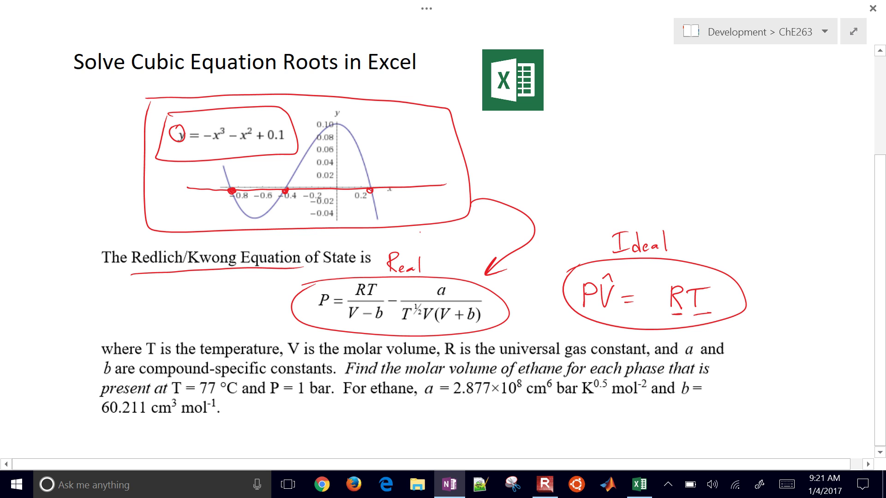
Sketch small molecules and a point particle in the empty space at the top right.
mouse_move(641, 121)
left_mouse_down()
mouse_move(636, 129)
mouse_move(641, 121)
mouse_move(680, 124)
mouse_move(663, 146)
left_mouse_up()
mouse_move(631, 152)
left_mouse_down()
mouse_move(640, 150)
mouse_move(630, 151)
left_mouse_up()
mouse_move(690, 162)
left_mouse_down()
mouse_move(682, 167)
mouse_move(680, 157)
left_mouse_up()
left_click(654, 93)
Enclose the molecule sketch in a circle and label it Real.
mouse_move(607, 113)
left_mouse_down()
mouse_move(608, 130)
mouse_move(625, 107)
left_mouse_up()
left_click_drag(633, 76, 634, 97)
left_click_drag(632, 76, 641, 95)
left_click(656, 91)
left_click_drag(644, 91, 661, 94)
left_click_drag(665, 73, 666, 94)
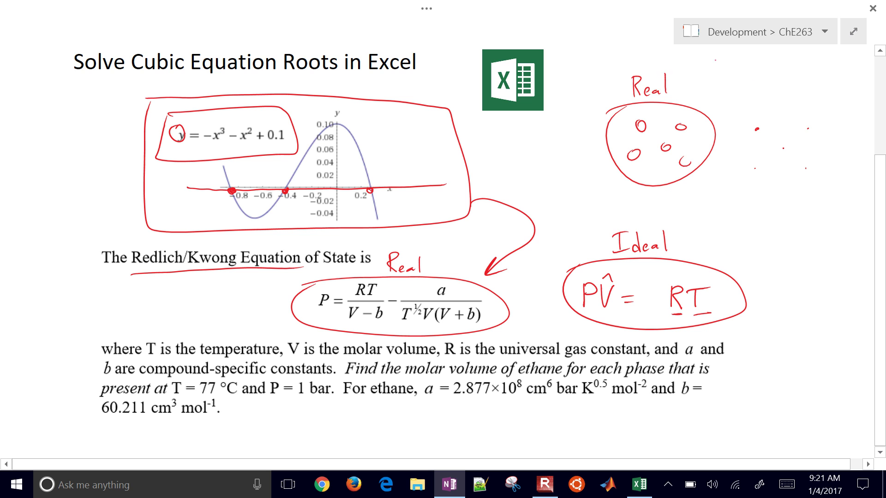
Circle the scattered point particles and label them Ideal.
left_click_drag(745, 122, 761, 109)
left_click_drag(752, 79, 766, 78)
mouse_move(761, 82)
left_mouse_down()
mouse_move(760, 99)
mouse_move(767, 98)
left_mouse_up()
left_click_drag(778, 94, 800, 99)
left_click_drag(803, 82, 804, 100)
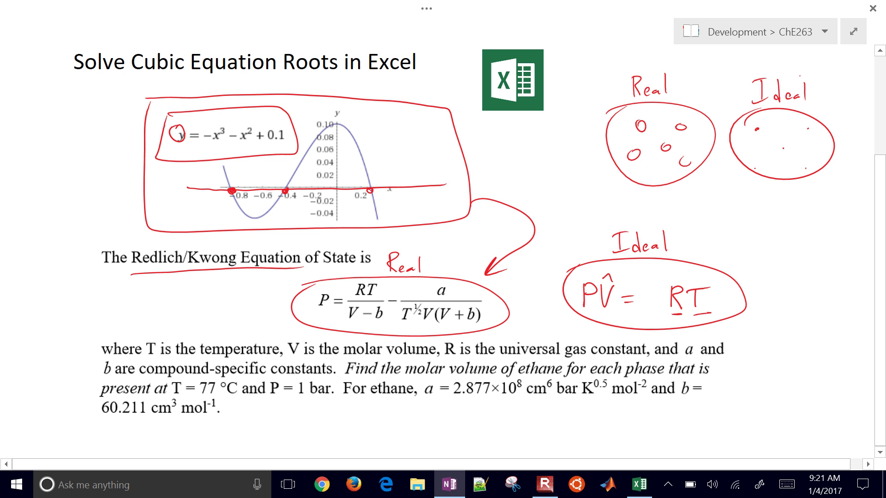
Draw an arrow from the Real molecules down to the Redlich/Kwong equation.
left_click(501, 241)
mouse_move(619, 181)
left_mouse_down()
mouse_move(508, 276)
mouse_move(519, 279)
left_mouse_up()
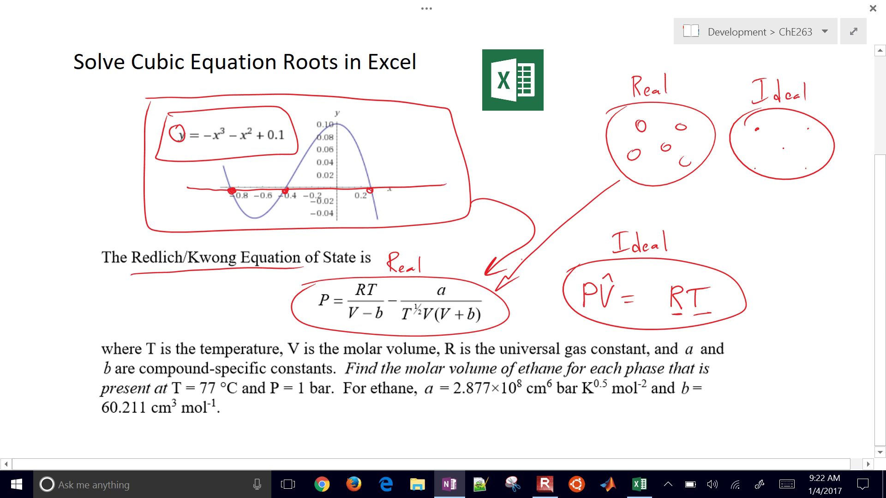
left_click_drag(621, 206, 631, 162)
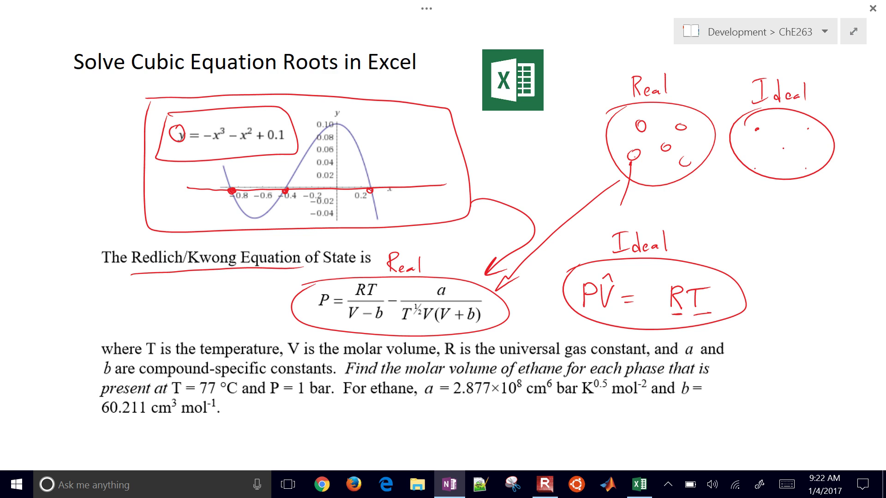
Below the problem, draw P and V axes with two humped isotherms.
scroll(443, 230, "down", 5)
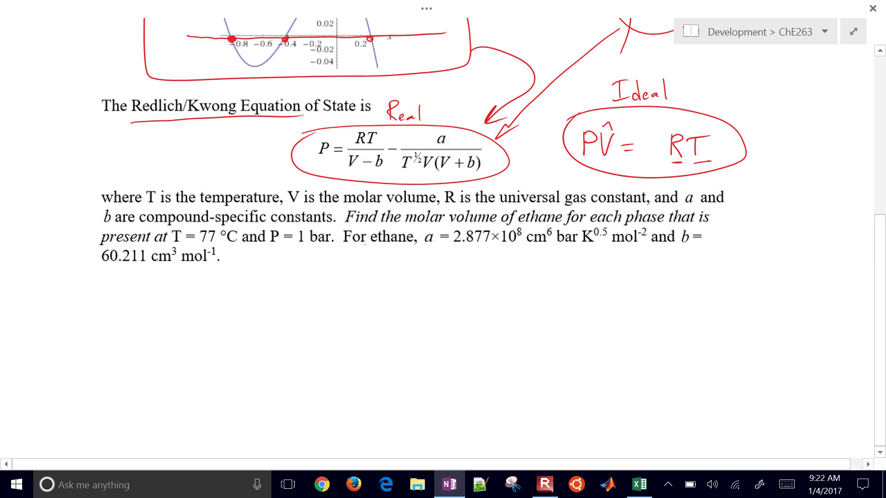
mouse_move(363, 266)
left_mouse_down()
mouse_move(367, 358)
mouse_move(504, 385)
left_mouse_up()
mouse_move(320, 334)
left_mouse_down()
mouse_move(328, 312)
mouse_move(319, 320)
left_mouse_up()
left_click_drag(428, 399, 443, 397)
mouse_move(379, 251)
left_mouse_down()
mouse_move(388, 298)
mouse_move(415, 342)
mouse_move(484, 290)
mouse_move(594, 375)
left_mouse_up()
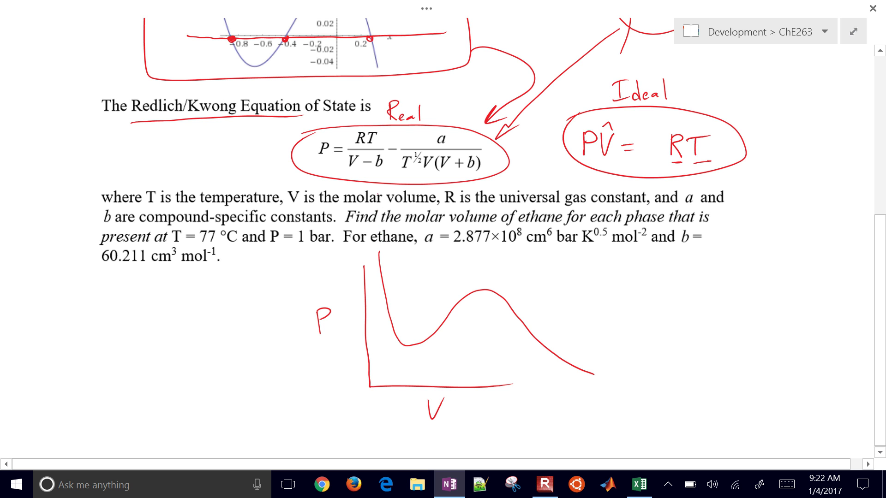
mouse_move(386, 250)
left_mouse_down()
mouse_move(396, 286)
mouse_move(420, 304)
mouse_move(446, 279)
mouse_move(499, 265)
mouse_move(544, 306)
mouse_move(609, 332)
left_mouse_up()
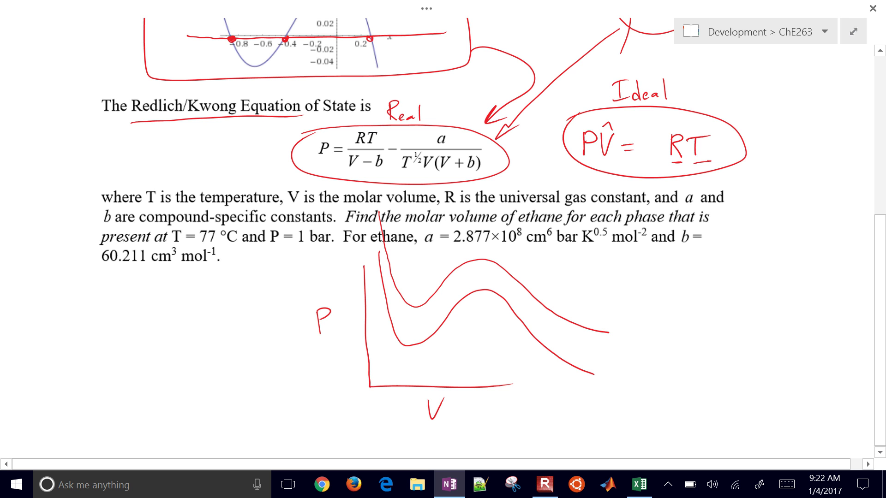
Draw the two-phase dome, erasing the stray stroke, and label its sides l and v.
mouse_move(400, 384)
left_mouse_down()
mouse_move(404, 335)
mouse_move(448, 261)
mouse_move(489, 245)
mouse_move(526, 254)
mouse_move(543, 275)
left_mouse_up()
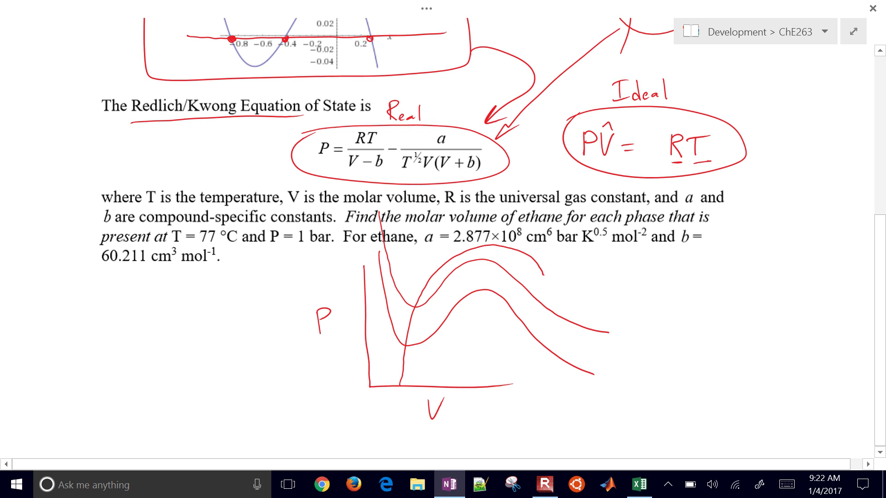
left_click(405, 366)
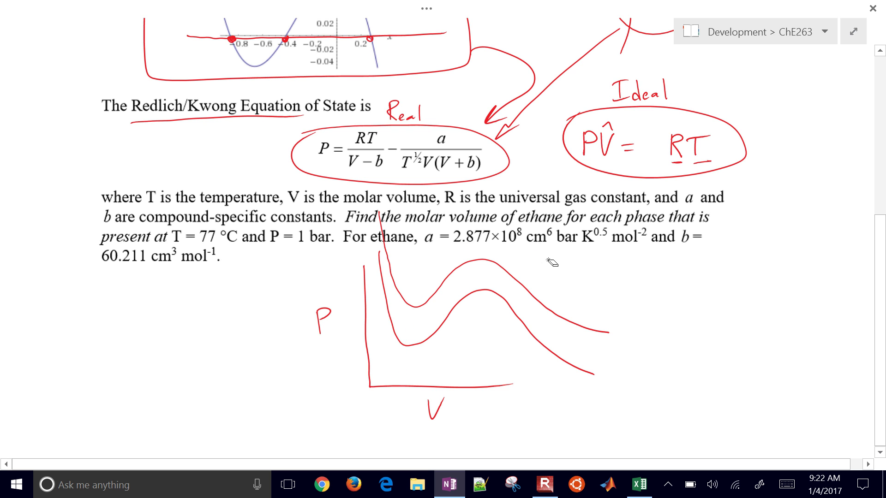
mouse_move(399, 383)
left_mouse_down()
mouse_move(409, 300)
mouse_move(453, 240)
mouse_move(482, 255)
mouse_move(498, 385)
left_mouse_up()
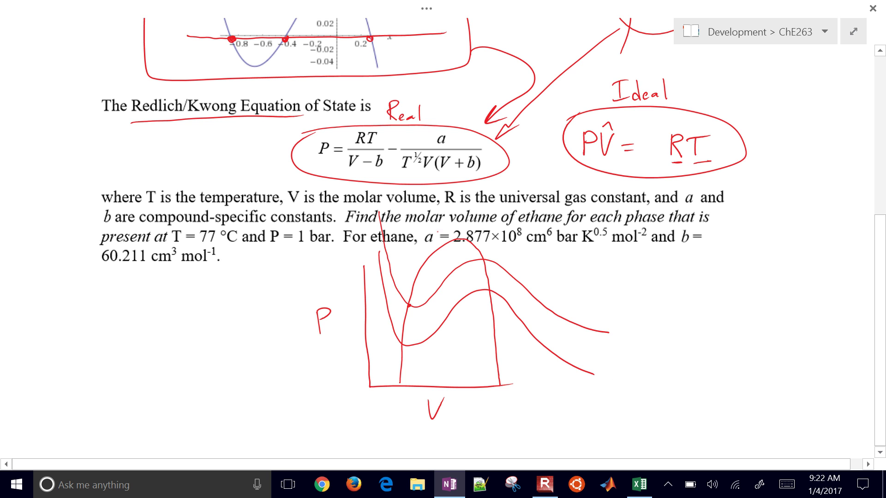
mouse_move(448, 243)
left_mouse_down()
mouse_move(408, 306)
mouse_move(399, 376)
left_mouse_up()
mouse_move(398, 272)
left_mouse_down()
mouse_move(399, 261)
mouse_move(403, 273)
left_mouse_up()
left_click_drag(538, 280, 547, 278)
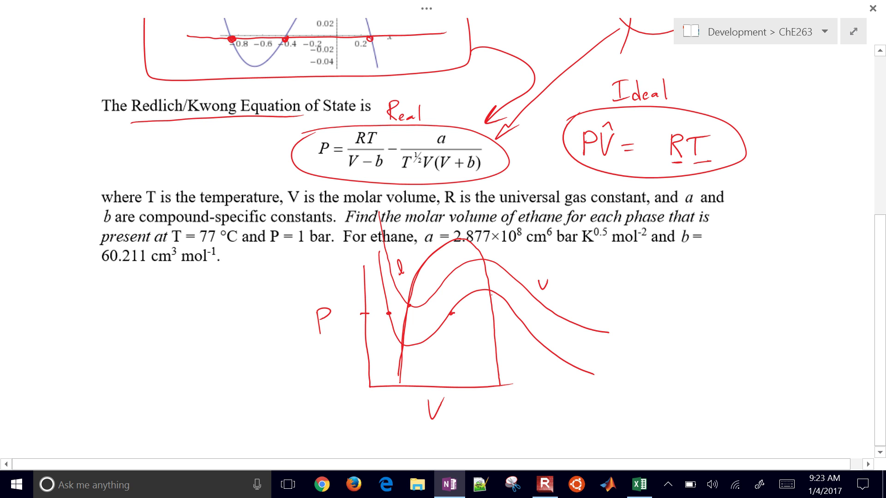
Circle the three roots where the lower isotherm crosses the line.
left_click_drag(510, 311, 515, 315)
mouse_move(394, 308)
left_mouse_down()
mouse_move(384, 310)
mouse_move(393, 307)
left_mouse_up()
left_click_drag(457, 310, 451, 309)
left_click_drag(511, 310, 516, 311)
Add arrows labelling the left root liq and the right root Vap.
left_click_drag(344, 367, 387, 324)
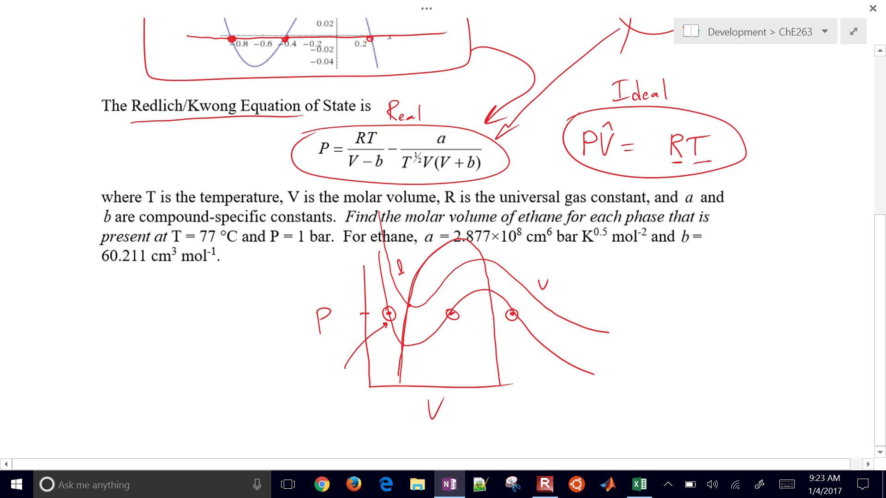
left_click_drag(328, 393, 351, 399)
left_click_drag(548, 403, 513, 328)
left_click_drag(514, 337, 527, 330)
left_click_drag(494, 385, 622, 390)
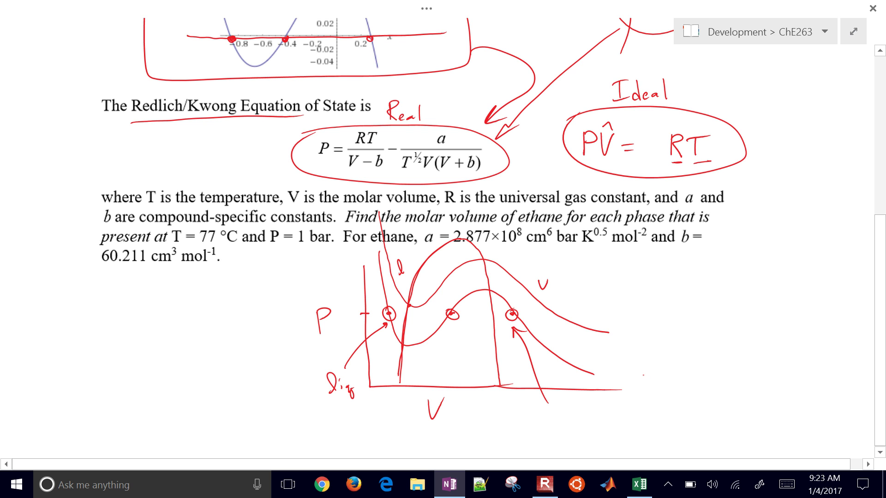
left_click_drag(547, 417, 568, 427)
left_click_drag(571, 421, 575, 436)
left_click(577, 421)
Point an arrow at the middle root and label it false.
mouse_move(450, 299)
left_mouse_down()
mouse_move(462, 330)
mouse_move(442, 302)
left_mouse_up()
mouse_move(489, 431)
left_mouse_down()
mouse_move(466, 333)
mouse_move(469, 347)
left_mouse_up()
mouse_move(483, 436)
left_mouse_down()
mouse_move(473, 455)
mouse_move(493, 433)
mouse_move(499, 448)
left_mouse_up()
mouse_move(505, 436)
left_mouse_down()
mouse_move(507, 447)
mouse_move(517, 439)
left_mouse_up()
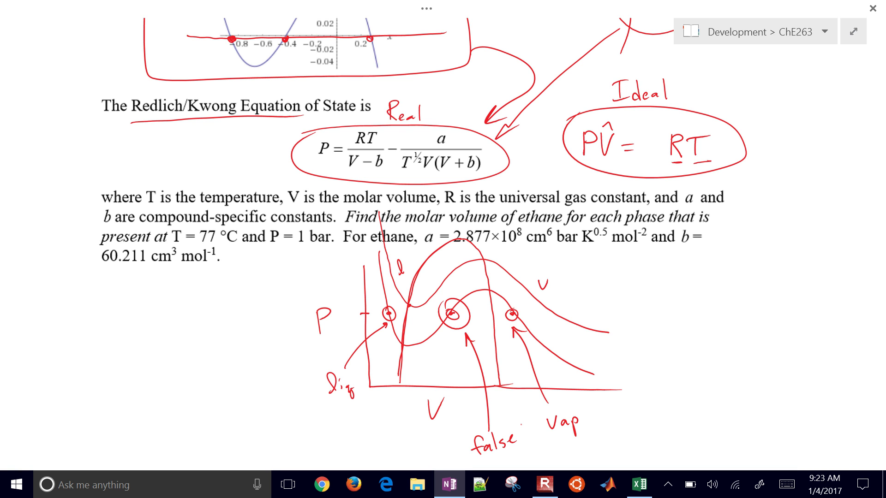
Underline the Redlich/Kwong equation and the b and 60.211 cm³ mol⁻¹ values, and circle ethane.
mouse_move(254, 358)
left_mouse_down()
mouse_move(111, 341)
mouse_move(121, 69)
mouse_move(106, 72)
left_mouse_up()
left_click_drag(308, 181, 477, 190)
left_click_drag(449, 182, 339, 186)
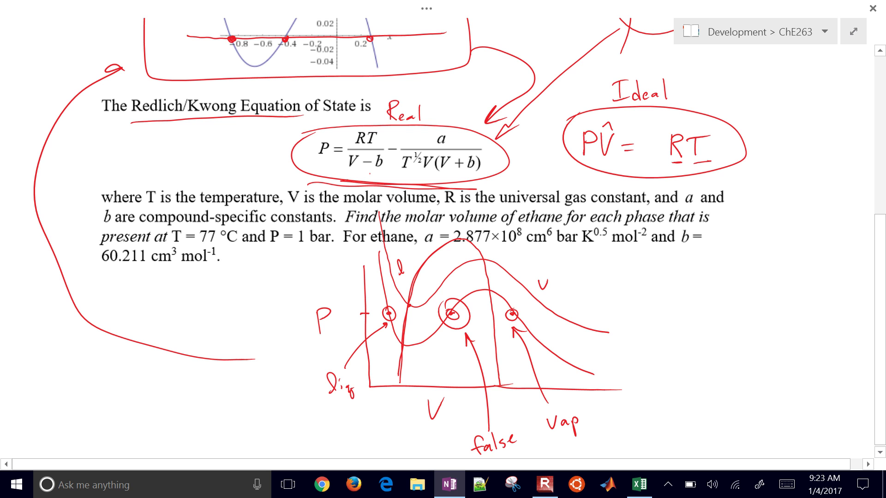
mouse_move(373, 250)
left_mouse_down()
mouse_move(415, 230)
mouse_move(376, 251)
mouse_move(526, 249)
left_mouse_up()
left_click_drag(680, 250, 704, 248)
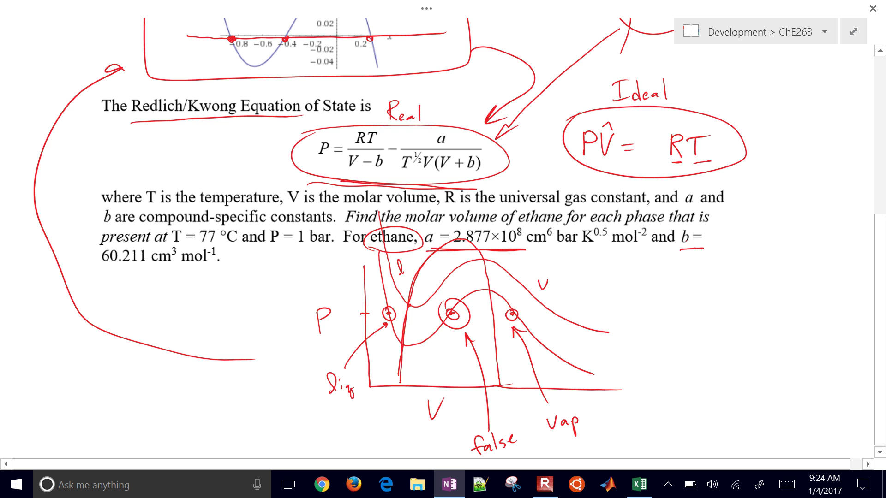
mouse_move(106, 270)
left_mouse_down()
mouse_move(198, 271)
mouse_move(135, 273)
left_mouse_up()
mouse_move(216, 169)
left_mouse_down()
mouse_move(276, 153)
mouse_move(273, 160)
left_mouse_up()
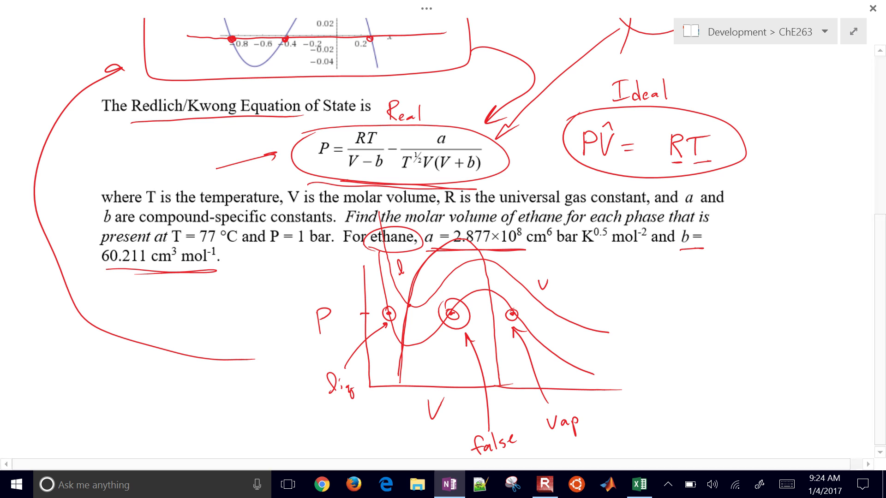
In Excel's Sheet2, enter P, 1 and bar across the first row.
key("alt+Tab")
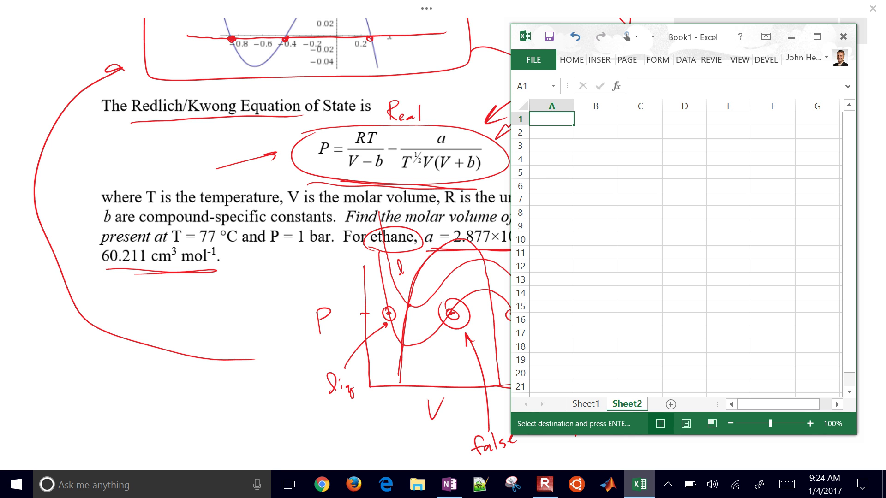
left_click_drag(693, 37, 658, 34)
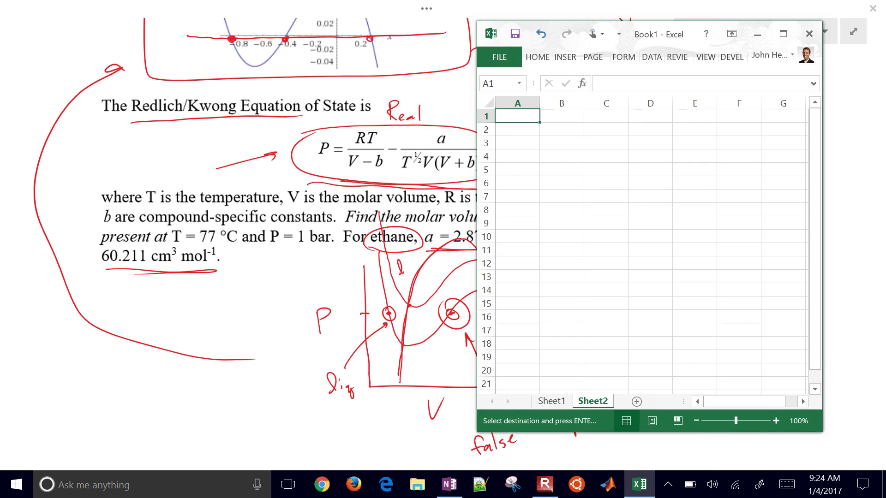
type("P")
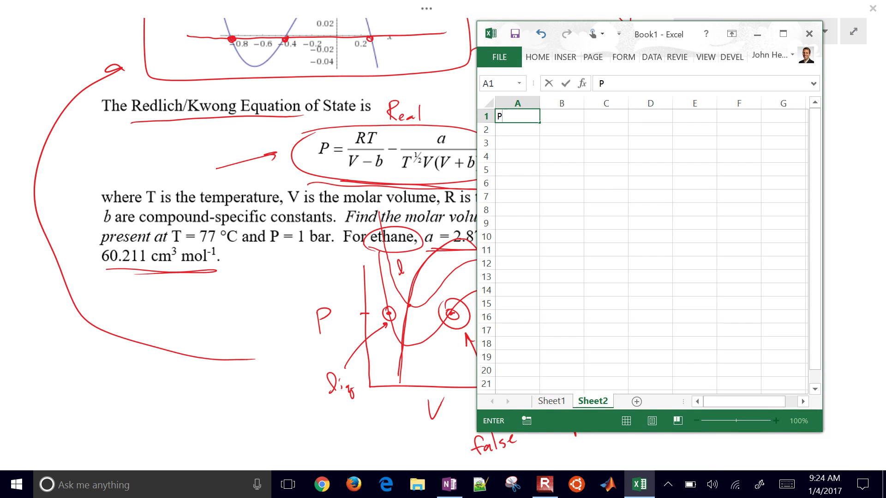
key("Tab")
type("1")
key("Tab")
type("baqr")
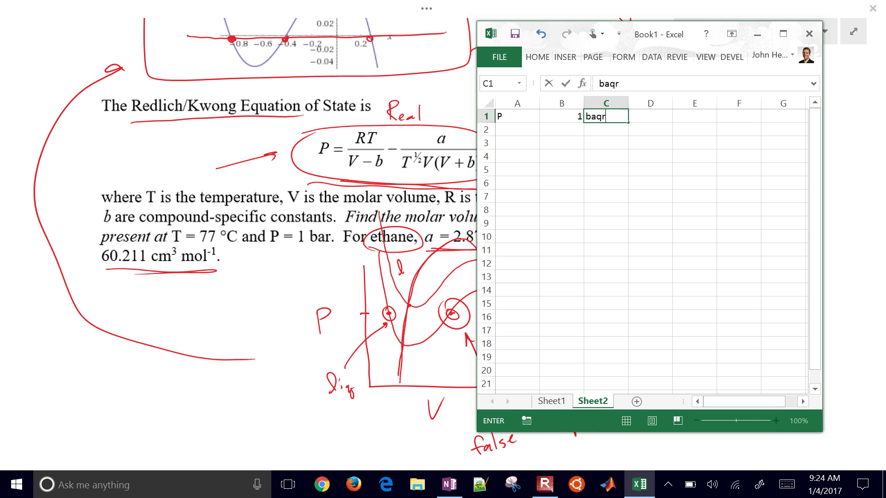
key("BackSpace")
key("BackSpace")
type("r")
key("Return")
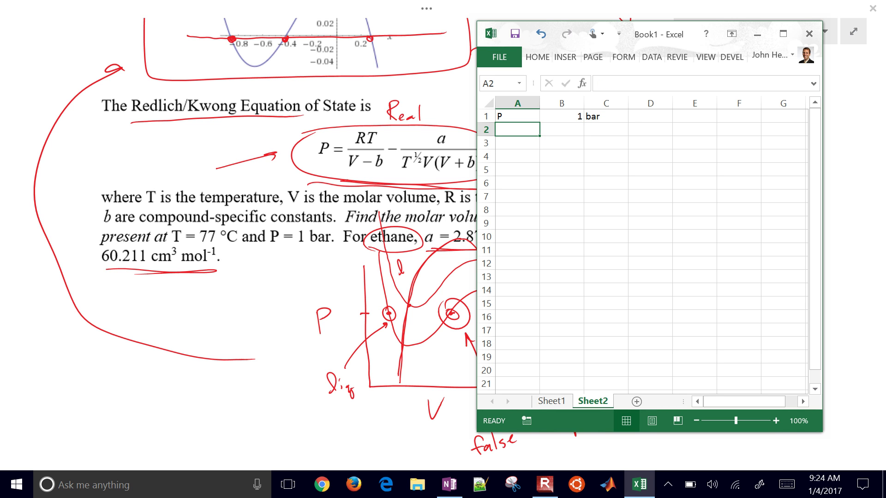
key("Up")
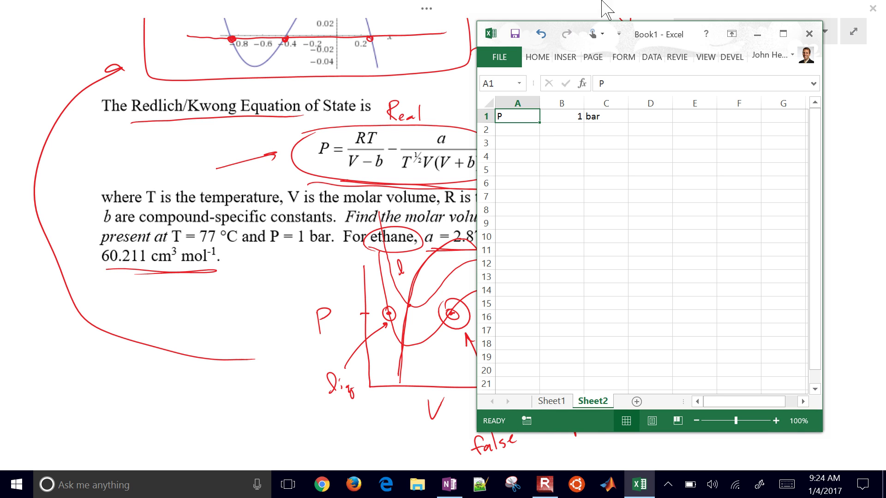
Insert a new row above and type the headers Name, Value, Unit.
left_click(483, 115)
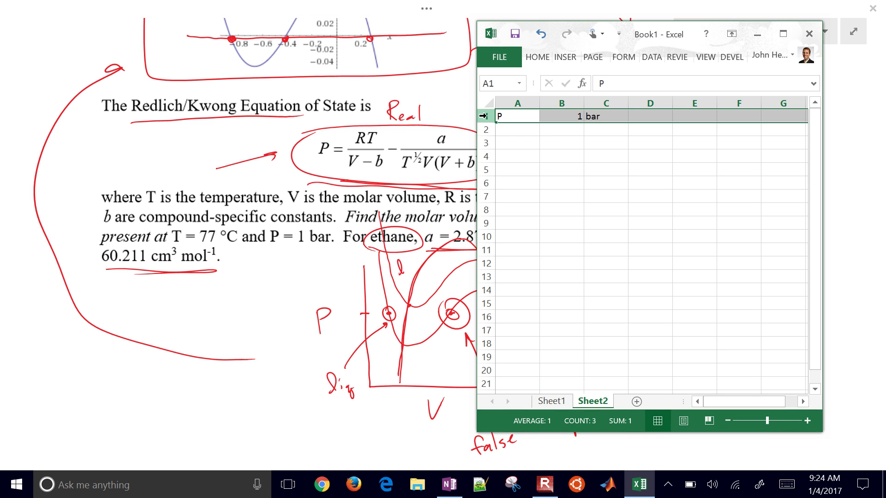
right_click(483, 115)
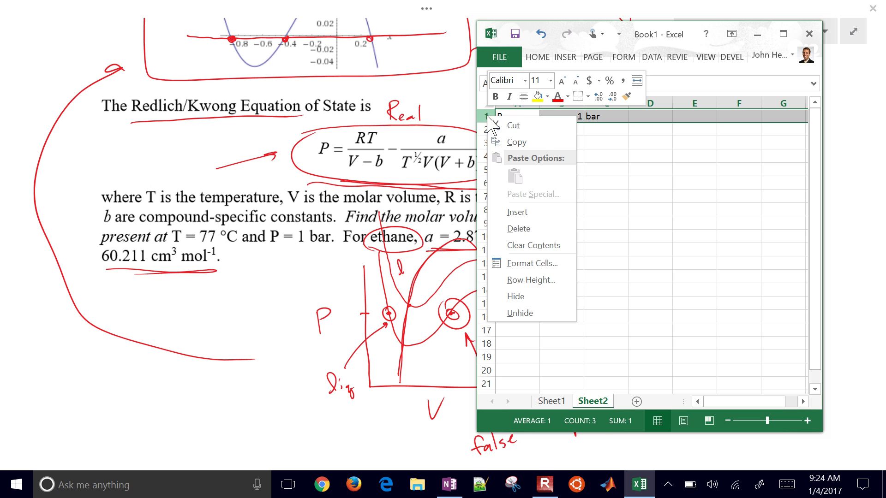
left_click(525, 216)
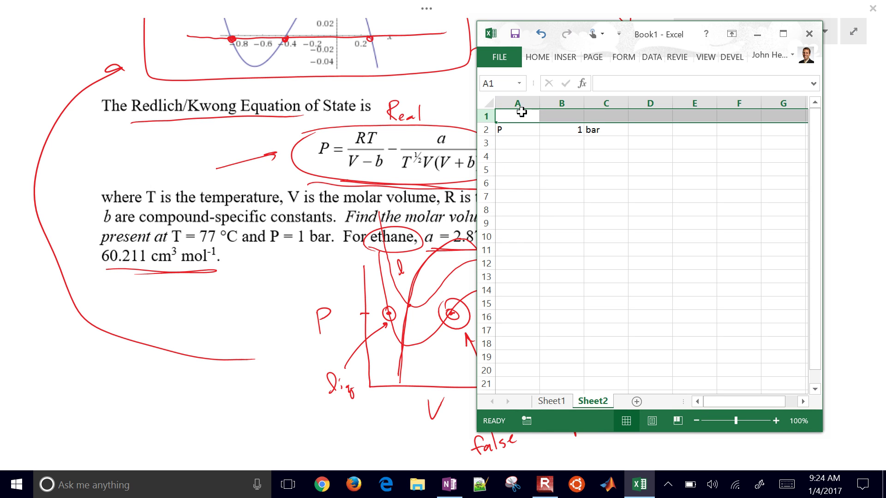
left_click(522, 114)
type("Name")
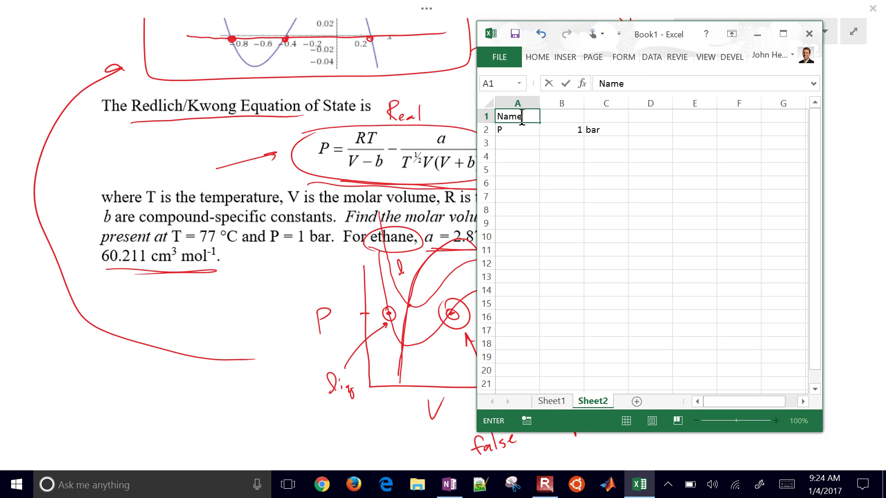
key("Tab")
type("Value")
key("Tab")
type("Unit")
key("shift+Tab")
Make the Name, Value, Unit headers bold and underlined.
left_click(521, 116)
key("shift+Right")
key("shift+Right")
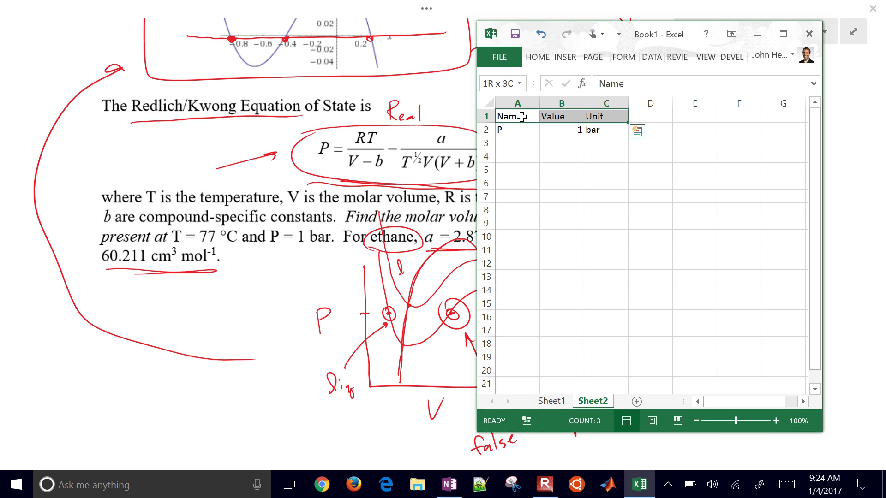
key("ctrl+b")
key("ctrl+u")
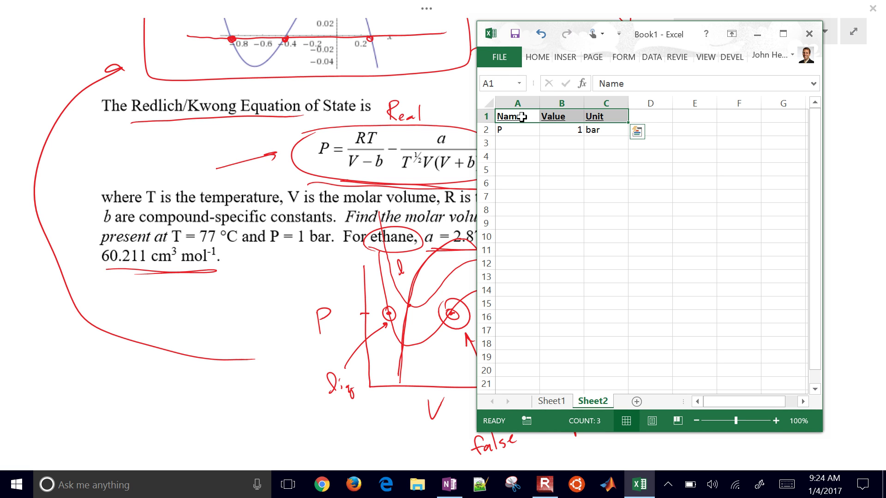
key("Down")
key("Down")
Zoom the sheet in and enter T, 77, degC in row 3.
left_click(562, 195)
left_click(516, 142)
left_click(775, 421)
left_click(775, 421)
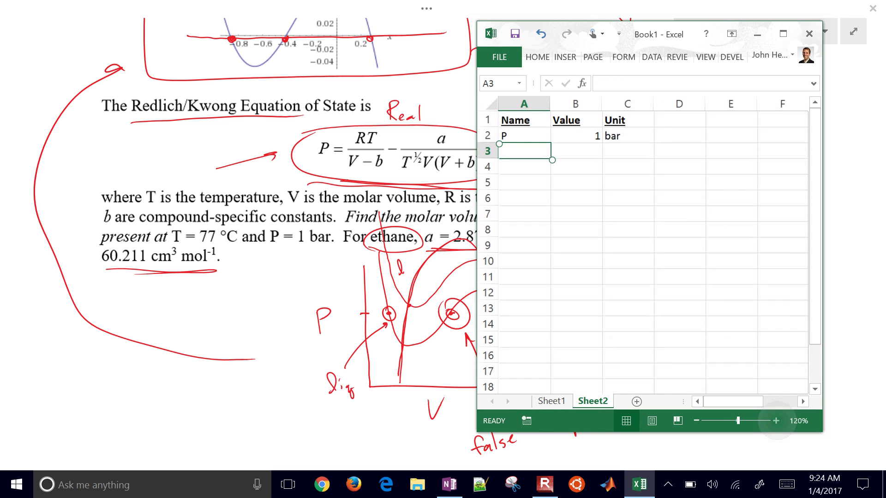
left_click(775, 421)
left_click(775, 421)
left_click(776, 421)
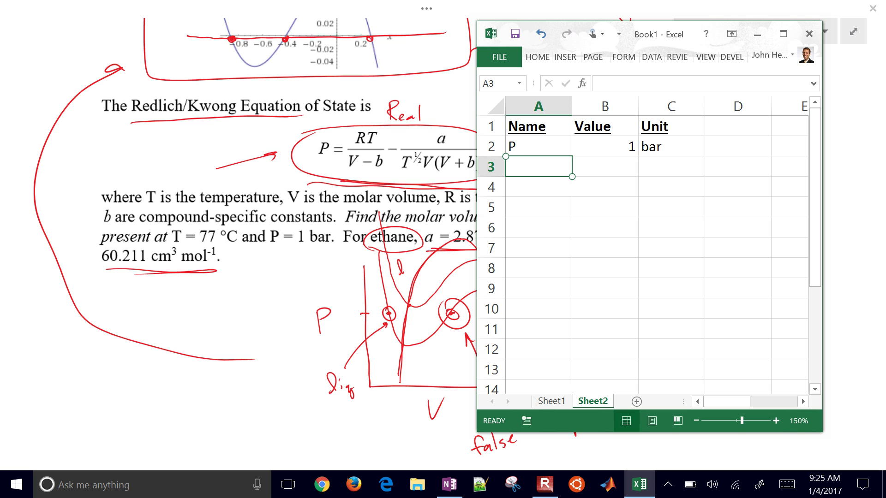
type("T")
key("Tab")
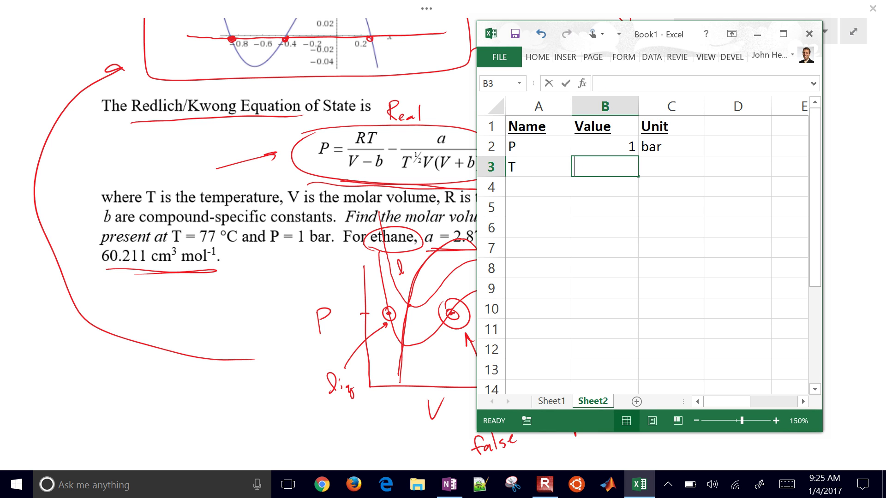
type("77")
key("Tab")
type("degC")
key("Return")
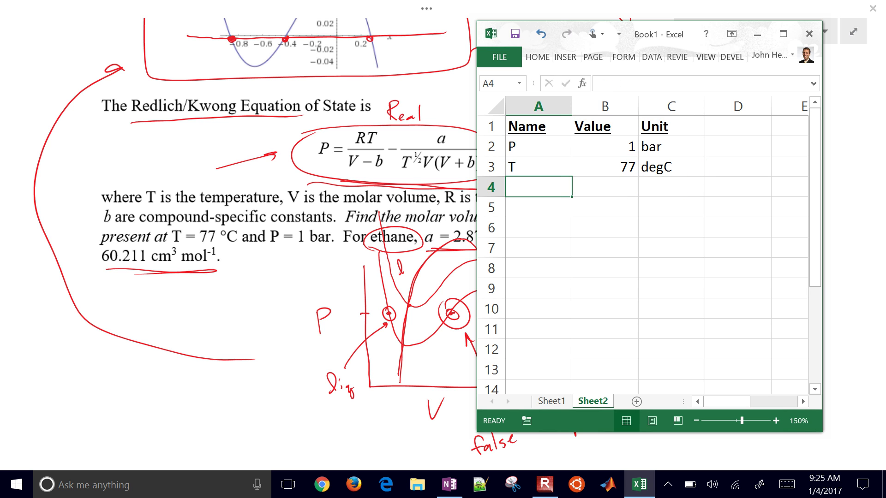
Rewrite the A3 label, keeping it as T.
left_click(539, 167)
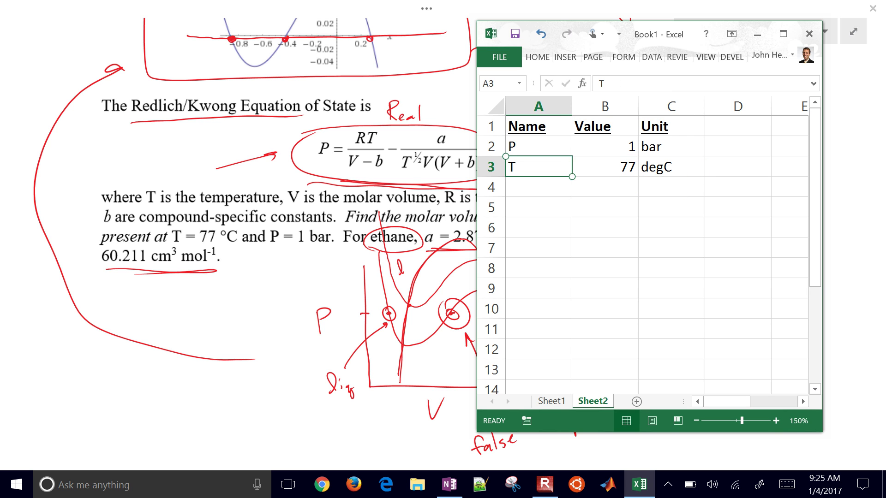
type("T (")
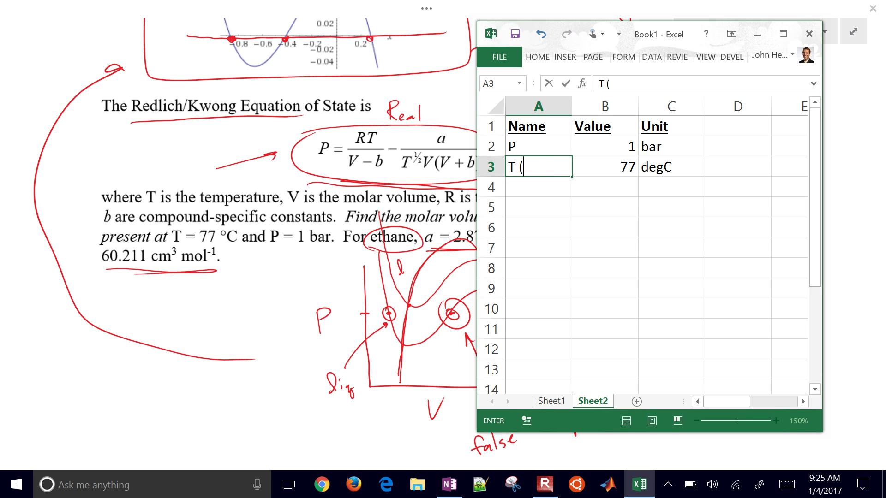
type("degC)")
key("BackSpace")
key("BackSpace")
key("BackSpace")
key("BackSpace")
key("BackSpace")
key("BackSpace")
key("Return")
Add a second T row with formula =B3+273.15 and unit K.
type("T")
key("Tab")
type("=")
key("Up")
type("+273.15")
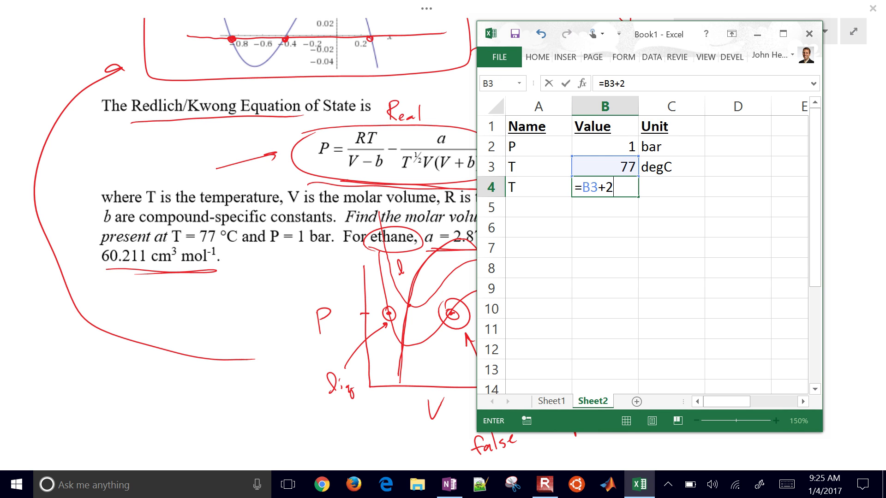
key("Return")
key("Up")
key("Right")
type("K")
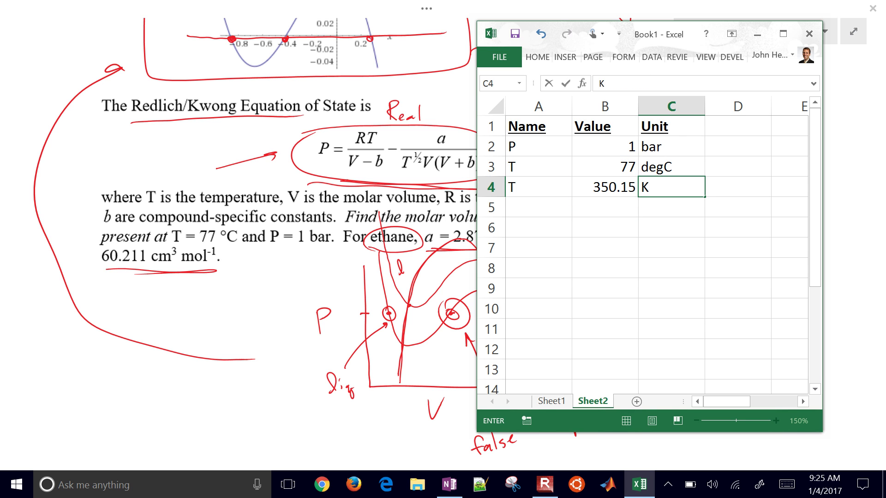
key("Return")
Add an Rg row with unit cm^3*bar/mol/K, select its empty value cell, and switch to the browser.
key("Left")
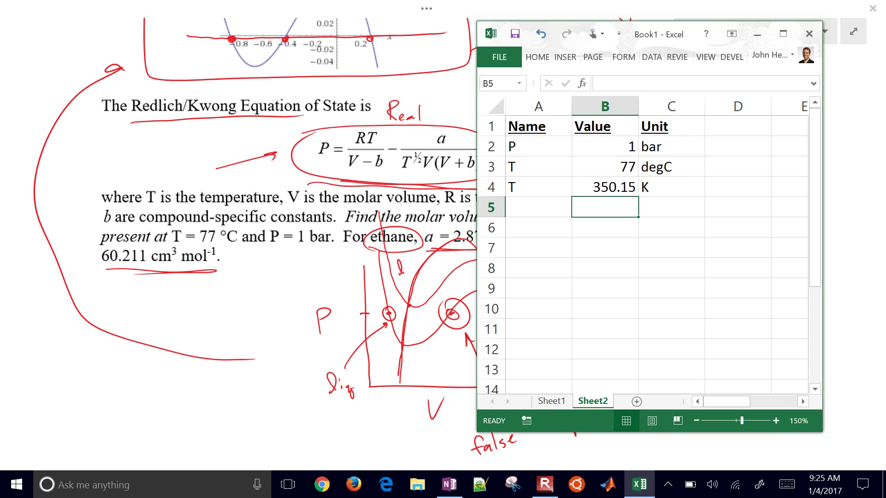
key("Left")
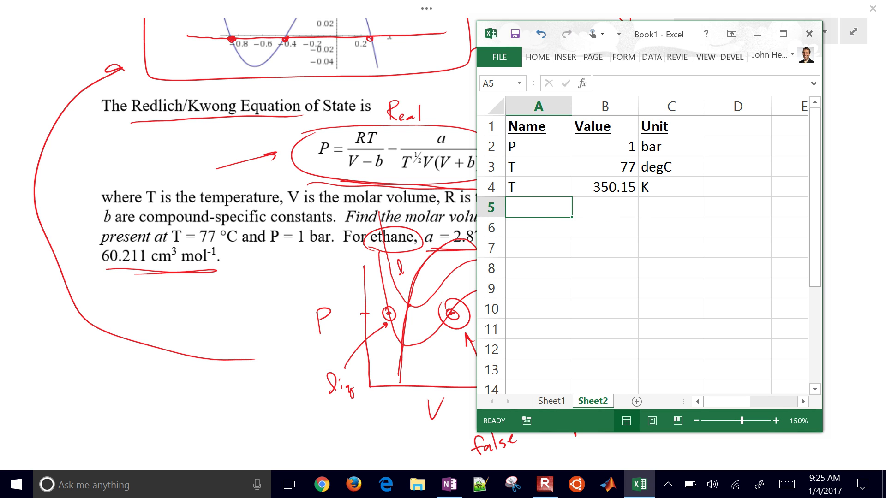
type("T")
key("BackSpace")
type("R_g")
key("BackSpace")
key("BackSpace")
type("g")
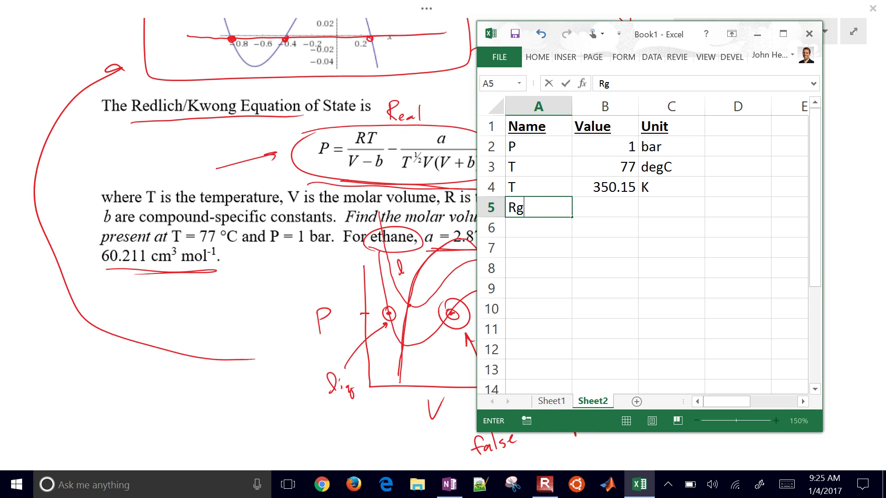
key("Right")
key("Right")
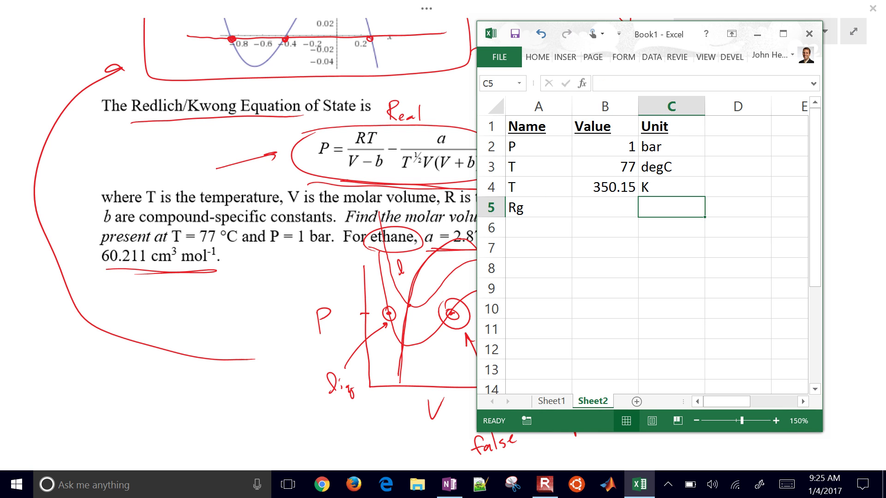
type("cm^3")
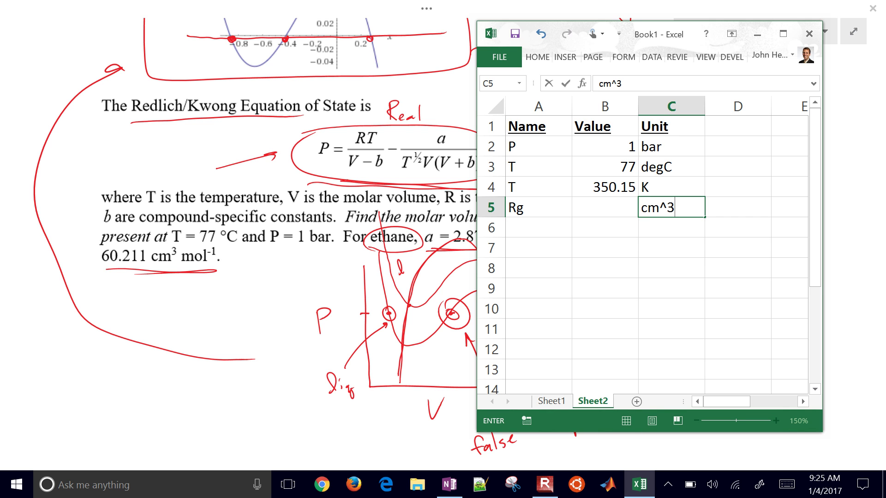
type("*bar/mol/K")
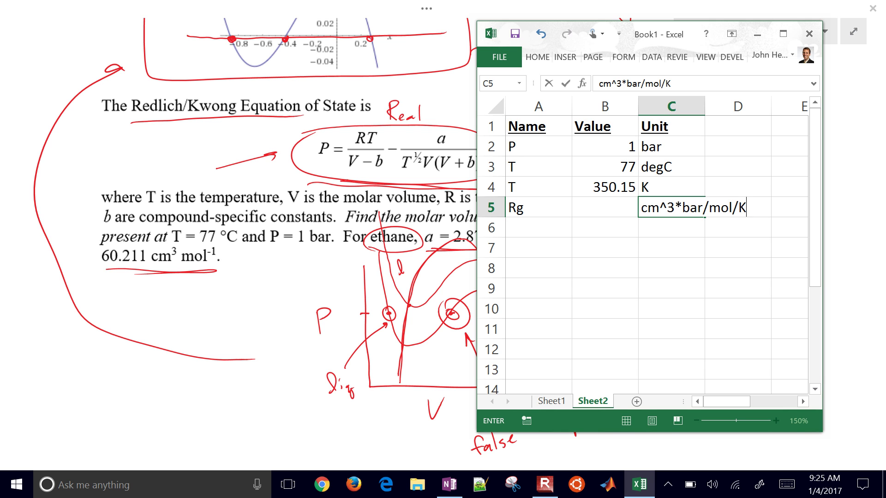
key("Return")
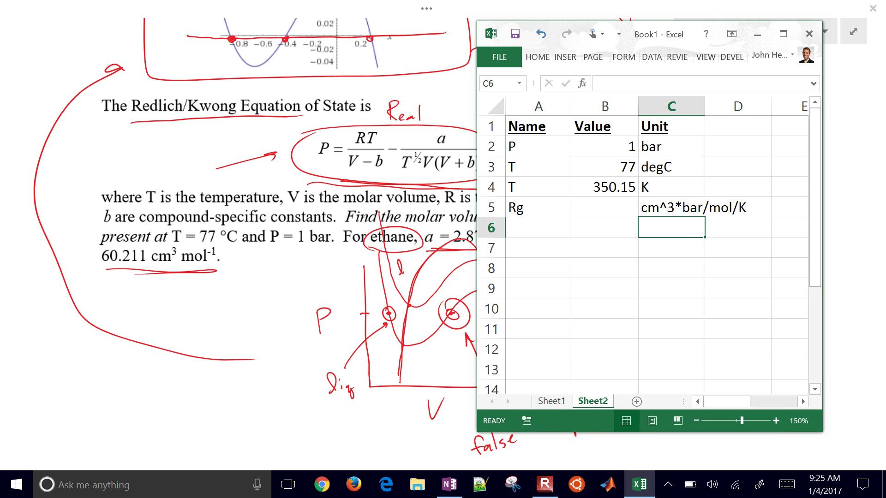
left_click(604, 208)
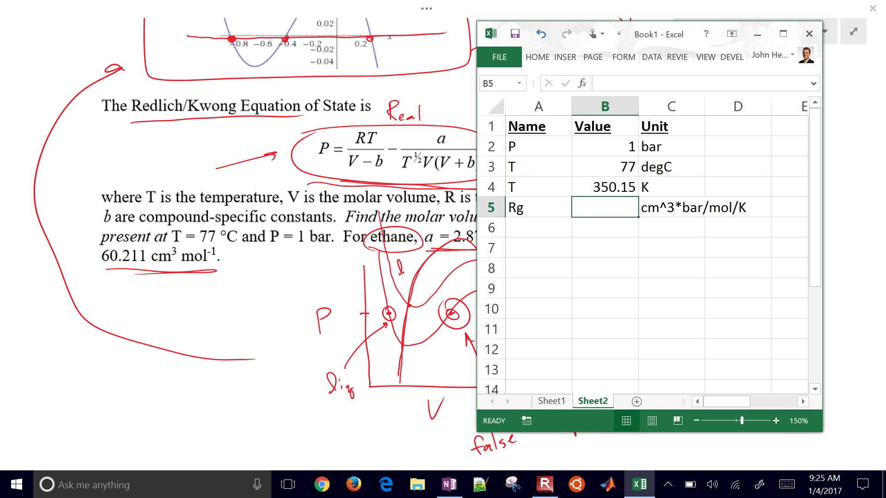
key("alt+Tab")
Search 'universal gas constant', read Wikipedia's Gas constant values table, then return to Excel.
left_click(184, 37)
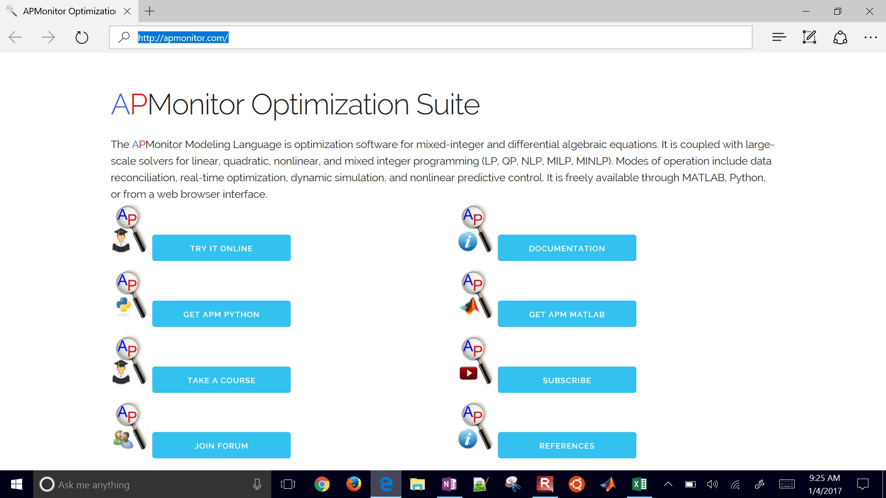
type("universal ")
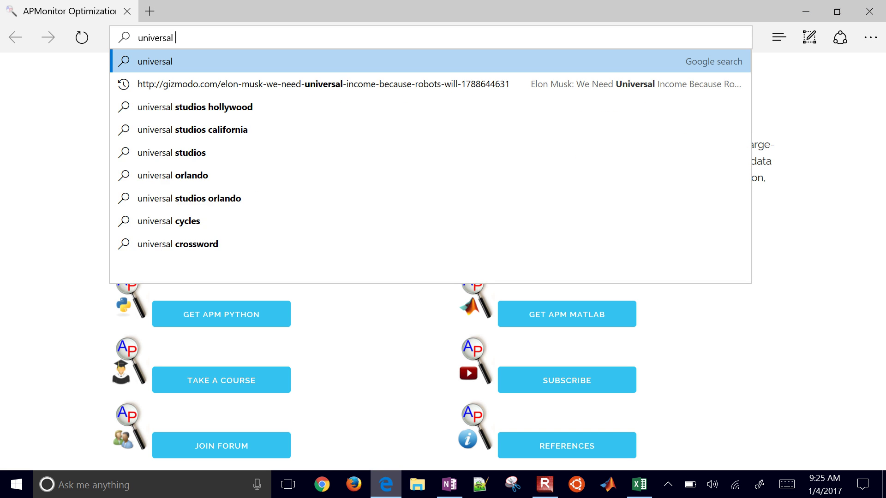
type("gas constant")
key("Return")
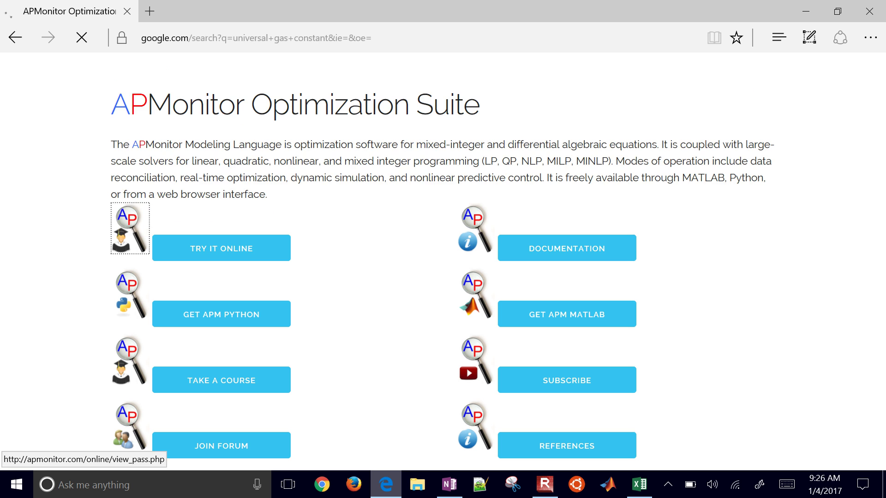
left_click(210, 315)
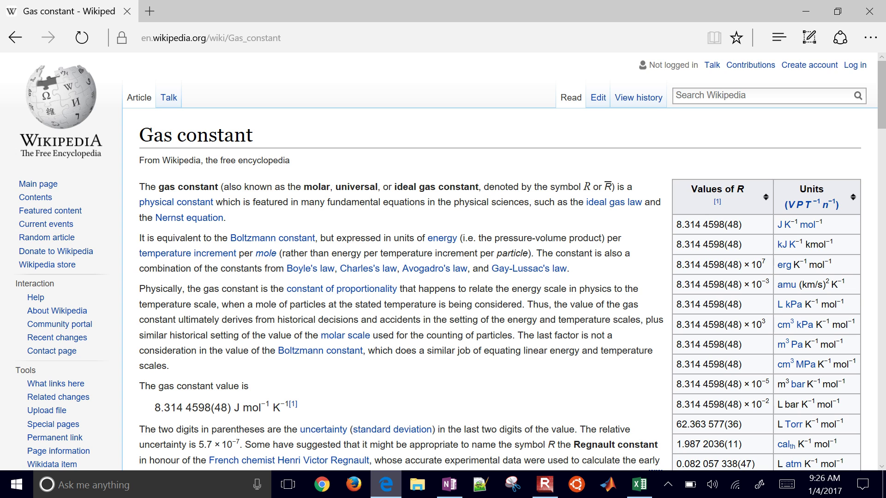
scroll(442, 261, "down", 2)
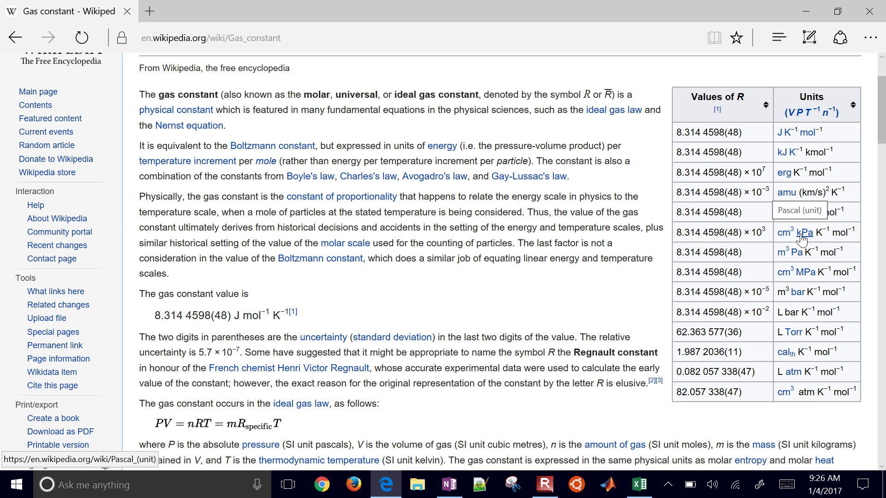
key("alt+Tab")
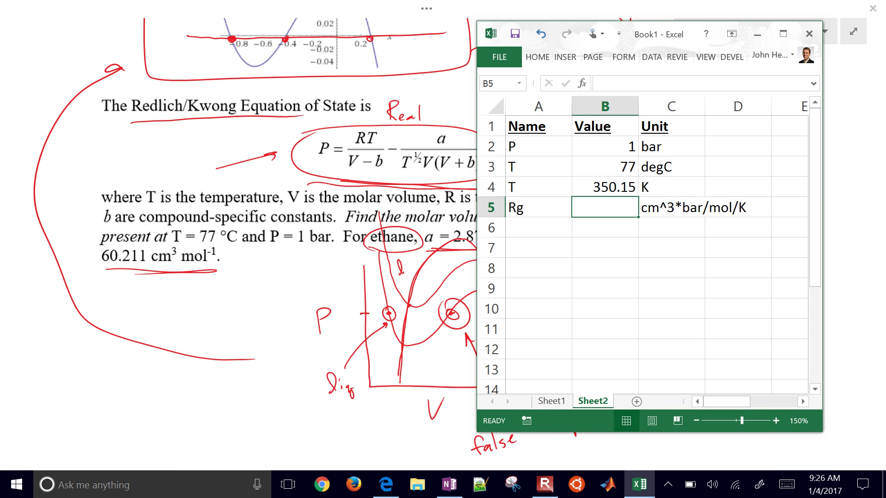
Enter Rg as 83.145 and add the label 'a' in the next row.
type("8")
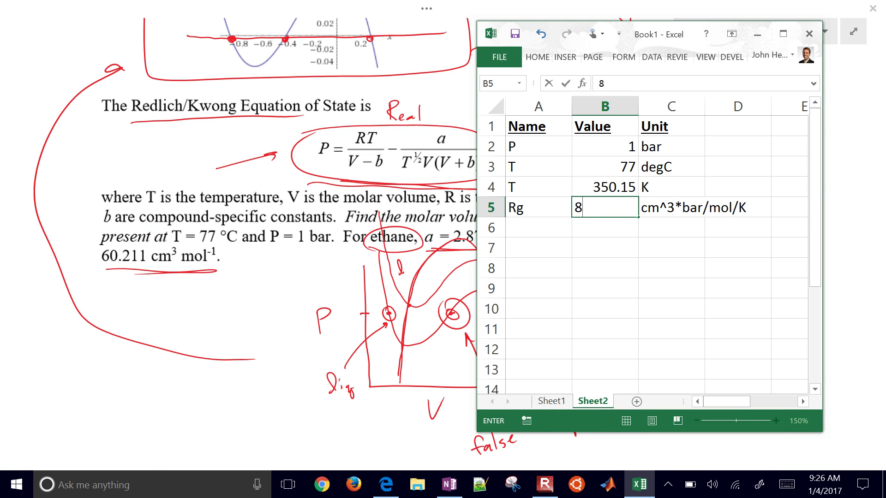
type("3.145")
key("Return")
left_click(539, 227)
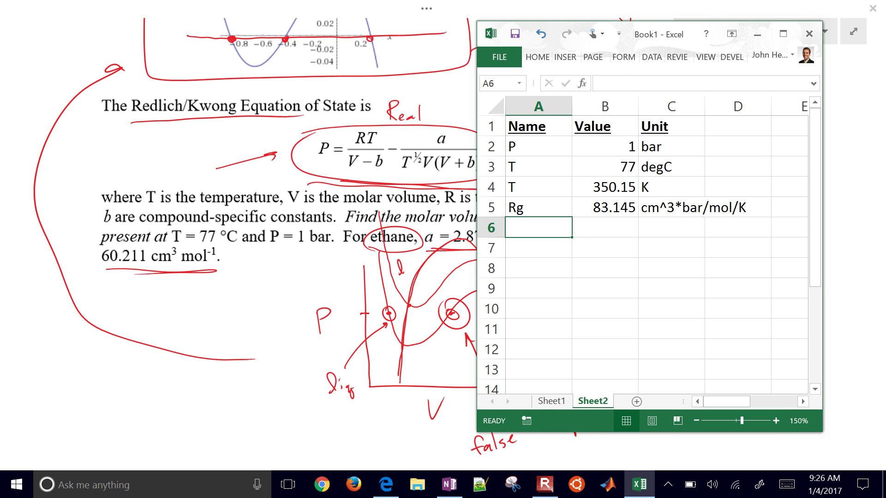
type("a")
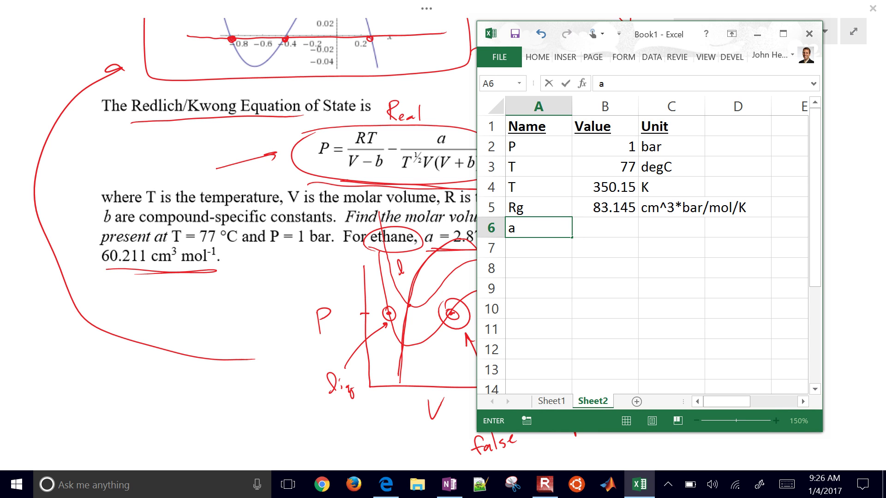
left_click(604, 227)
left_click_drag(646, 34, 711, 44)
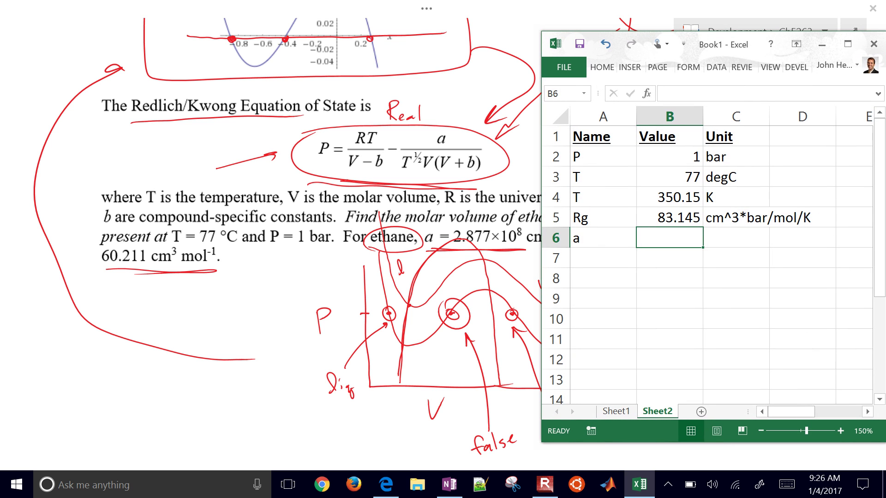
Give a the value 2.877e8 with unit cm^6*bar/K^0.5/mol^2.
type("28")
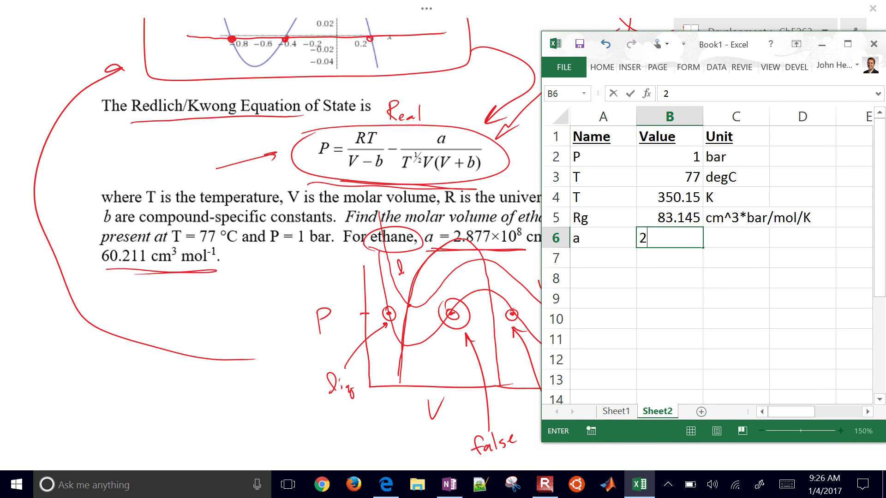
key("BackSpace")
type(".877e8")
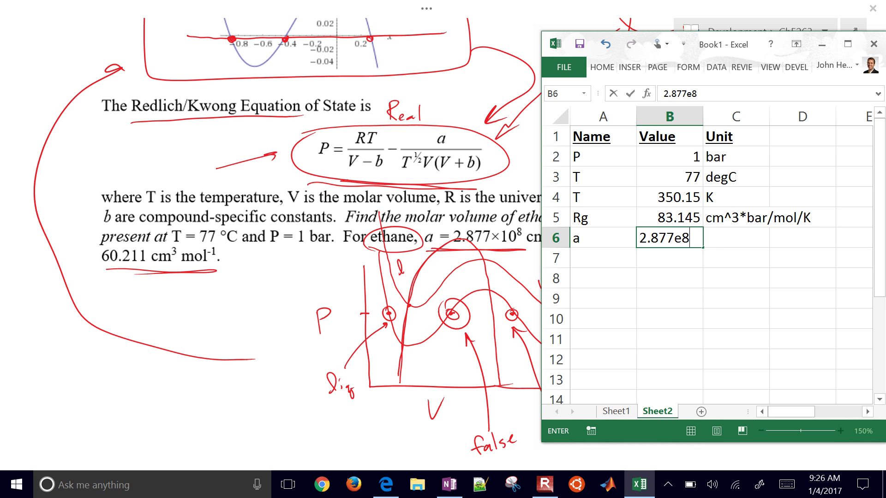
key("Return")
left_click(669, 238)
left_click(736, 237)
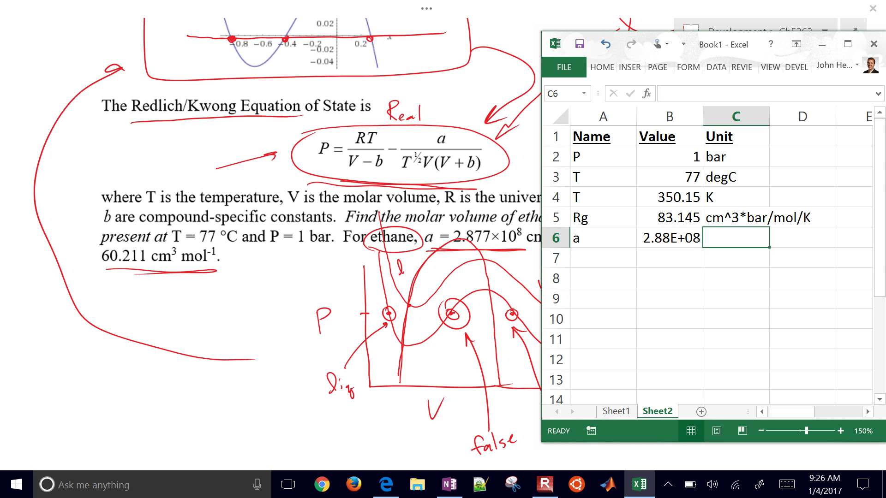
type("cm^6")
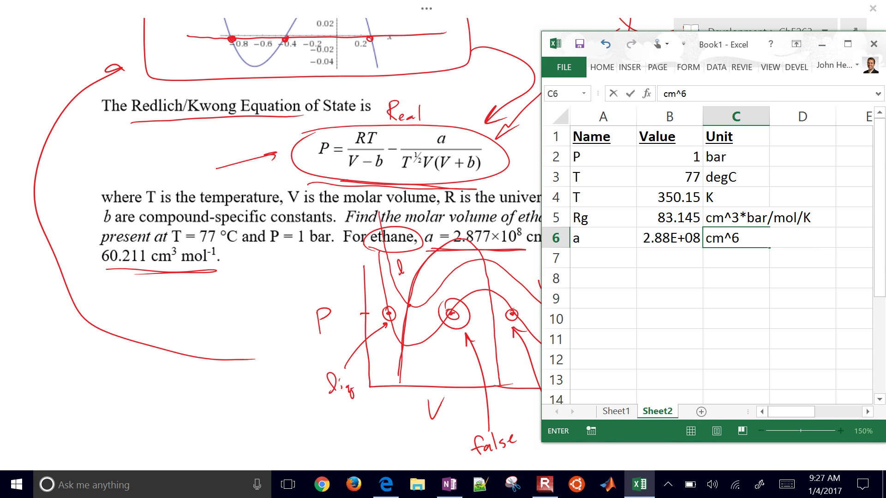
type("*bar/K^0")
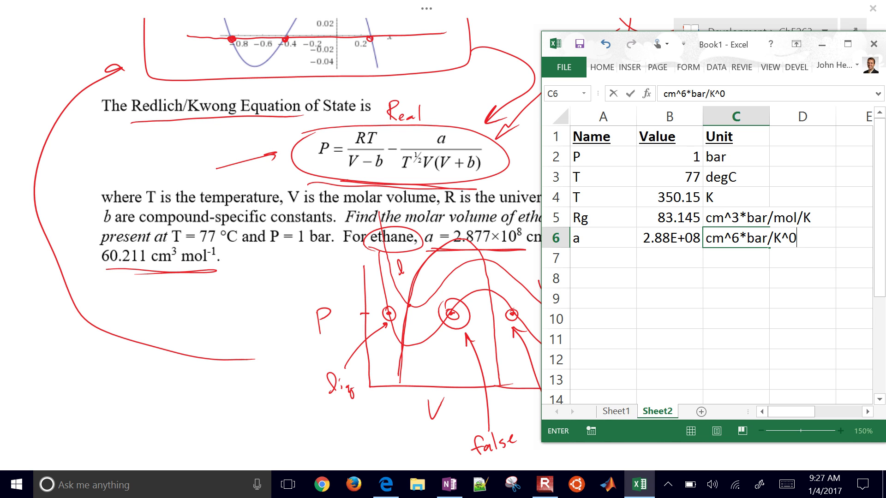
type(".5/mol^2")
key("Return")
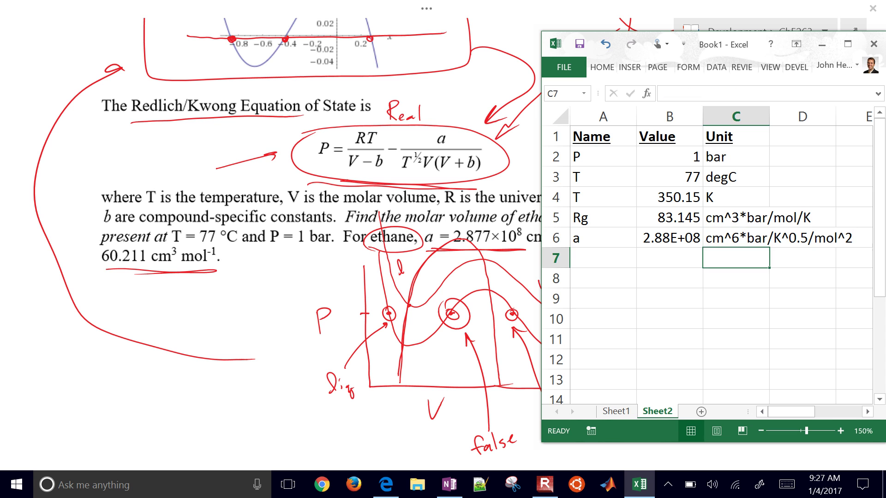
Add a b row with value 60.211 and unit cm^3/mol.
key("Left")
key("Left")
type("b")
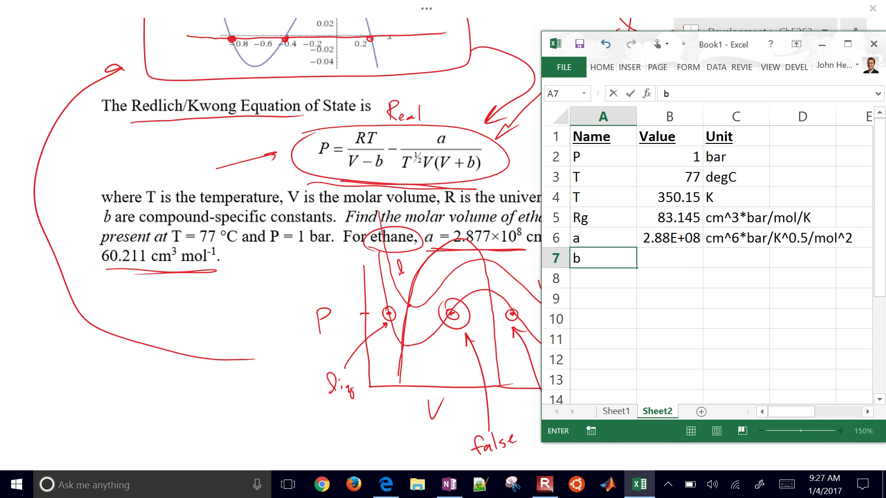
key("Tab")
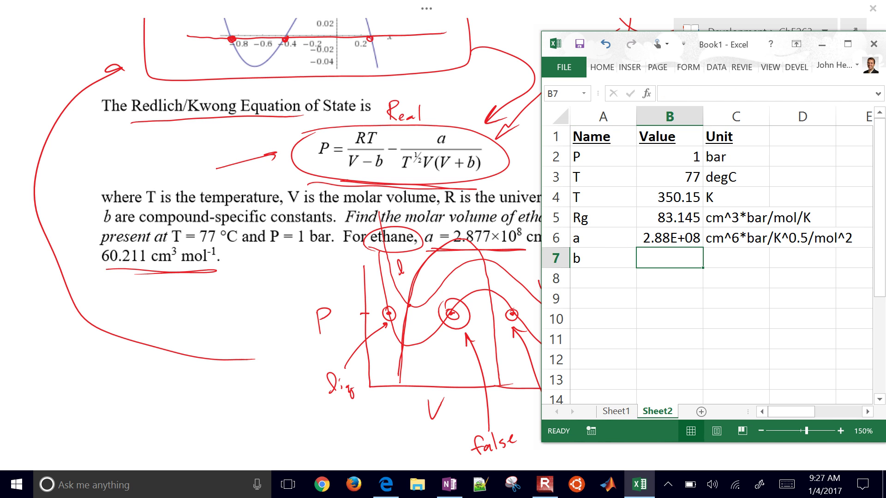
type("60.211")
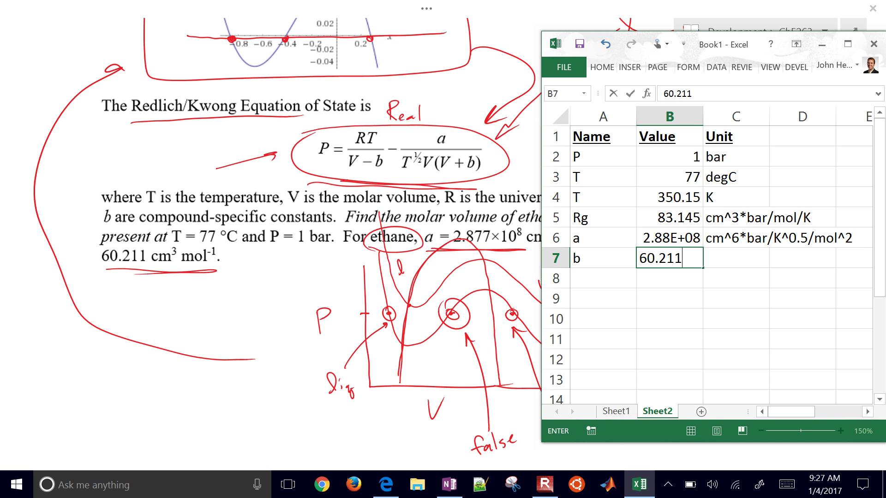
key("Tab")
type("c")
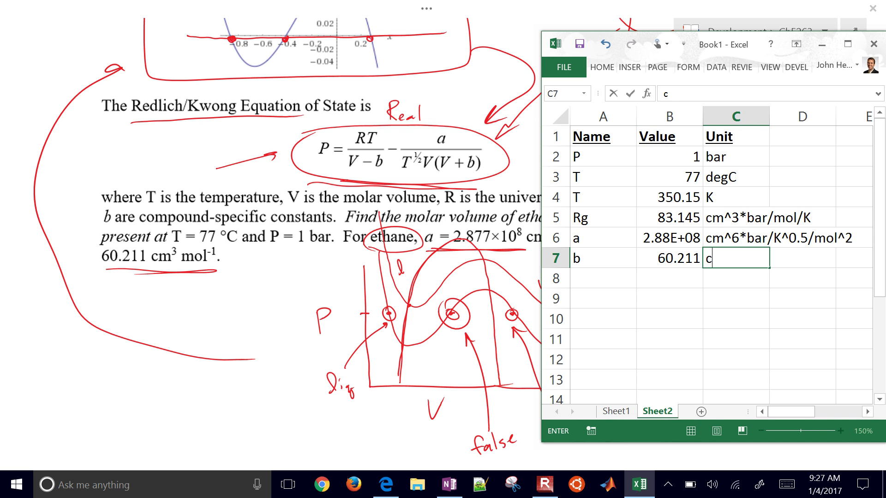
type("m^3")
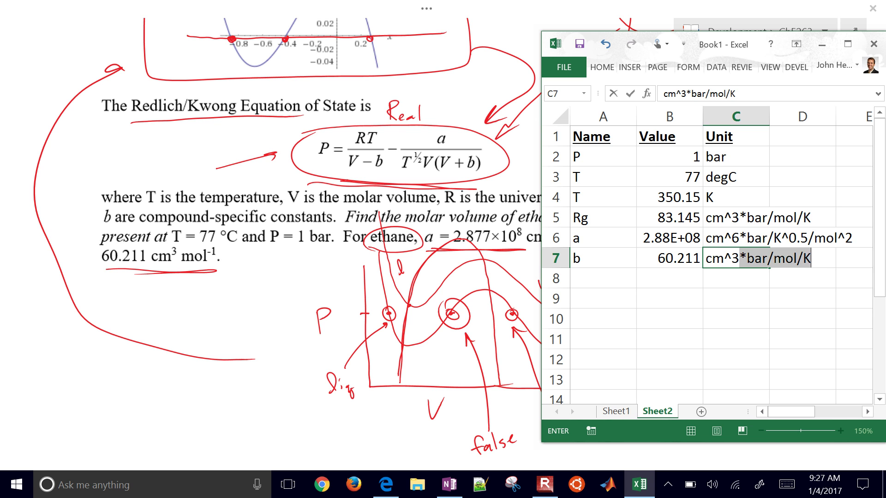
type(" *")
key("BackSpace")
type("mol")
key("BackSpace")
key("BackSpace")
key("BackSpace")
key("BackSpace")
type("/mol")
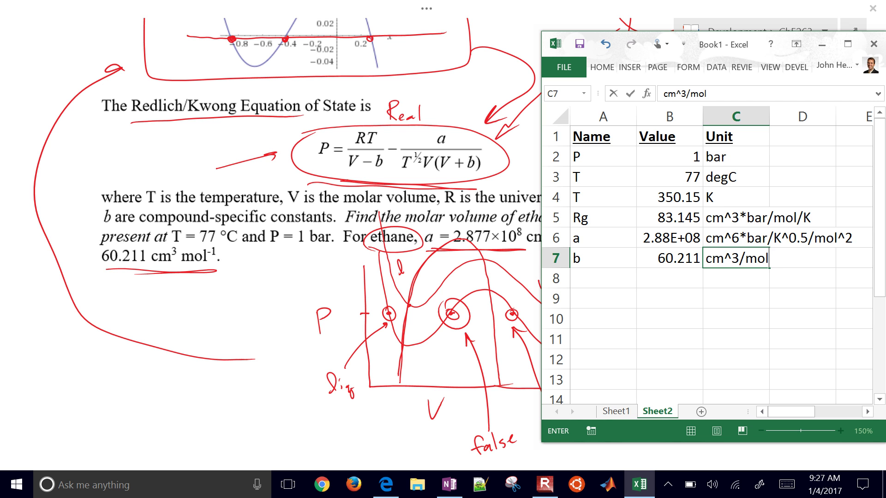
key("Return")
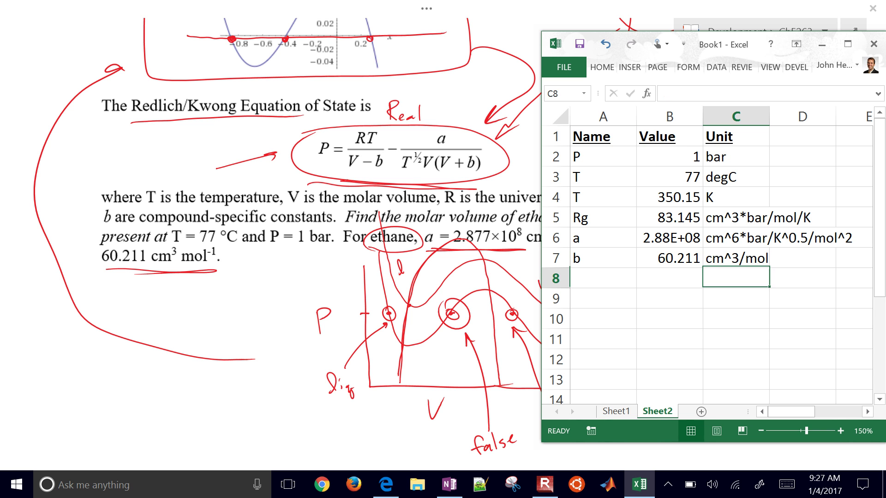
Add an LHS (P) label in A9 with =B2 beside it, showing 1.
left_click_drag(542, 330, 227, 331)
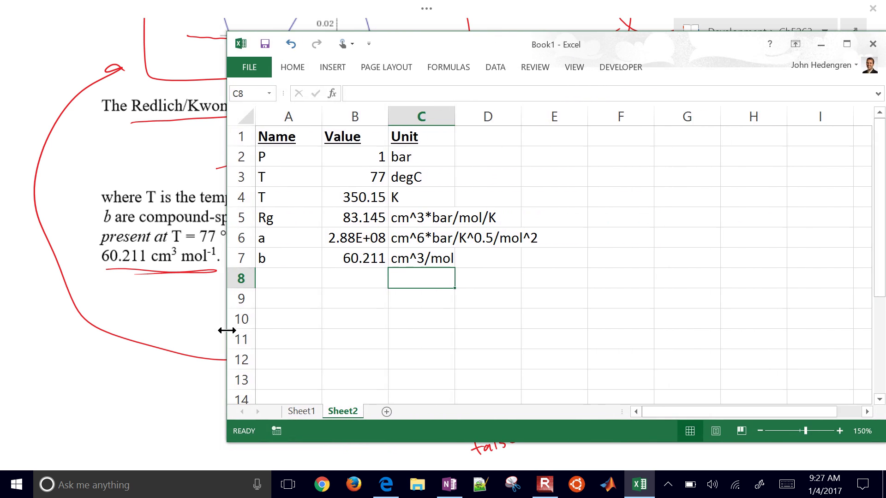
left_click(620, 176)
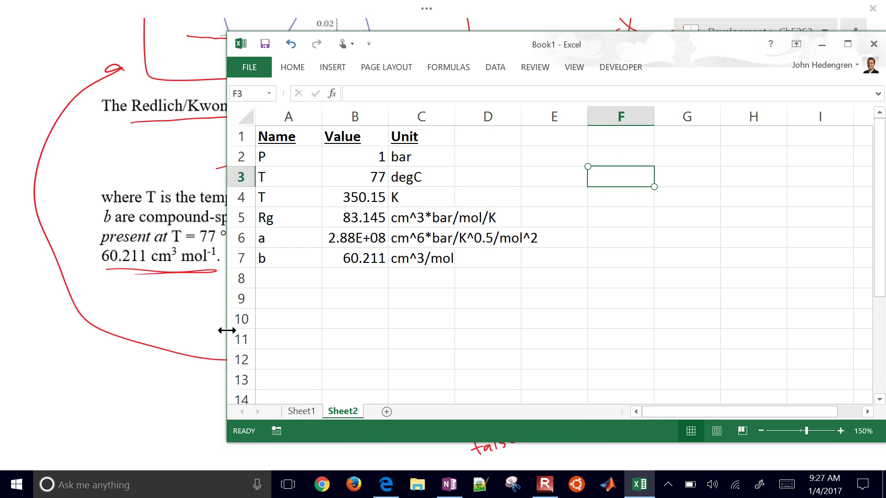
left_click(288, 298)
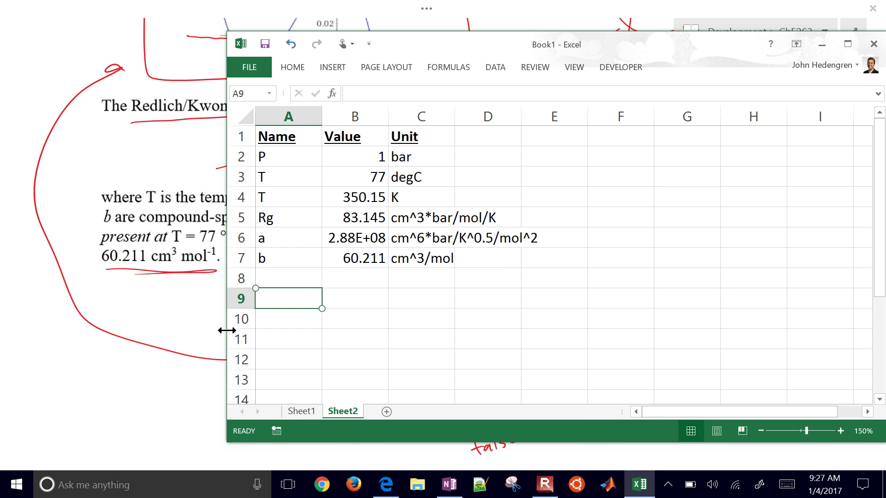
type("LHS")
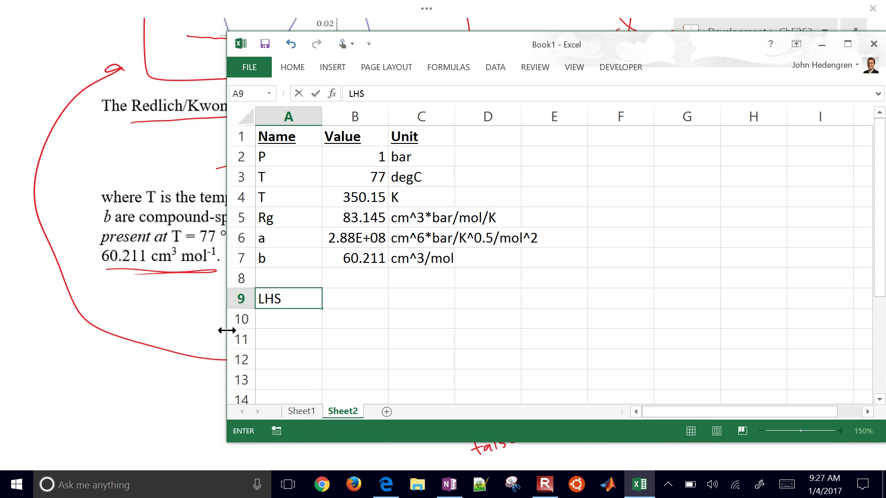
type(" (P)")
key("Tab")
type("=")
key("Up")
key("Up")
key("Up")
key("Up")
key("Up")
key("Up")
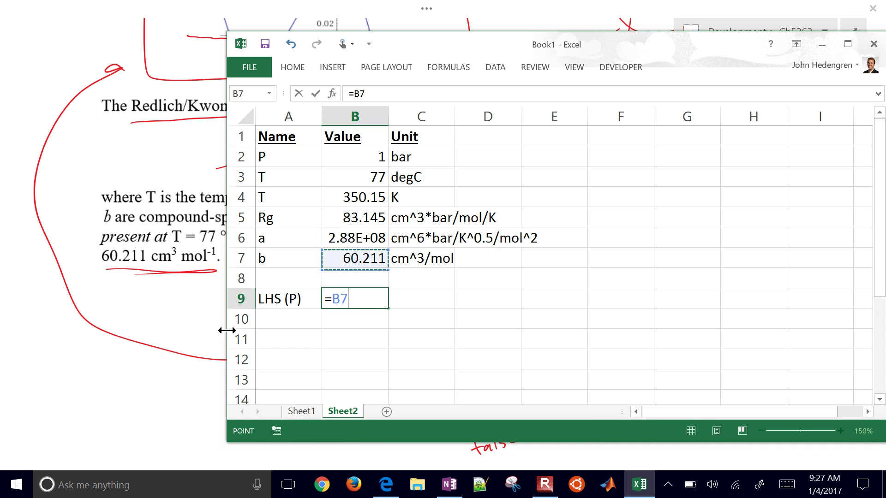
key("Up")
key("Return")
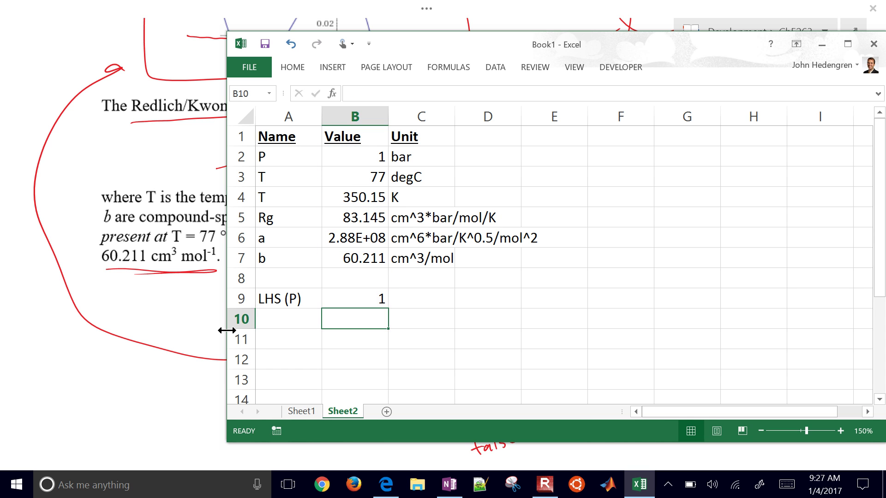
Label A10 as RHS, then move Excel aside and bring OneNote forward.
key("Left")
type("RHS")
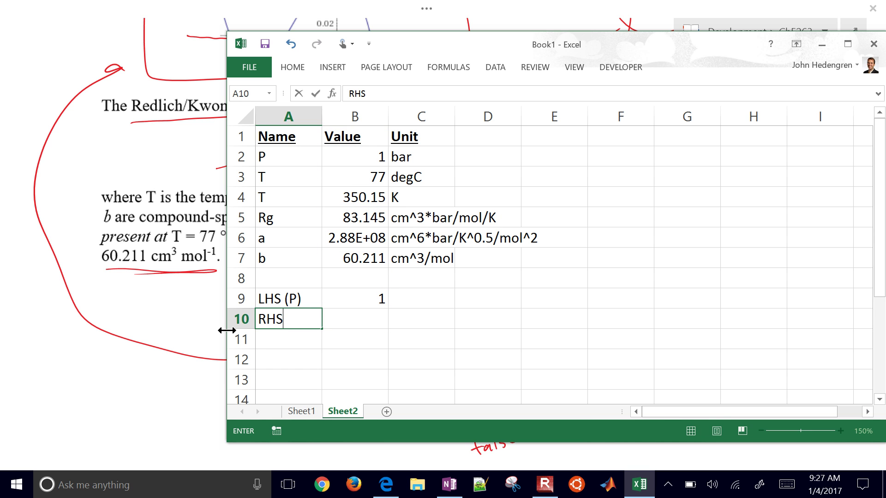
type(" (")
key("BackSpace")
key("BackSpace")
key("Tab")
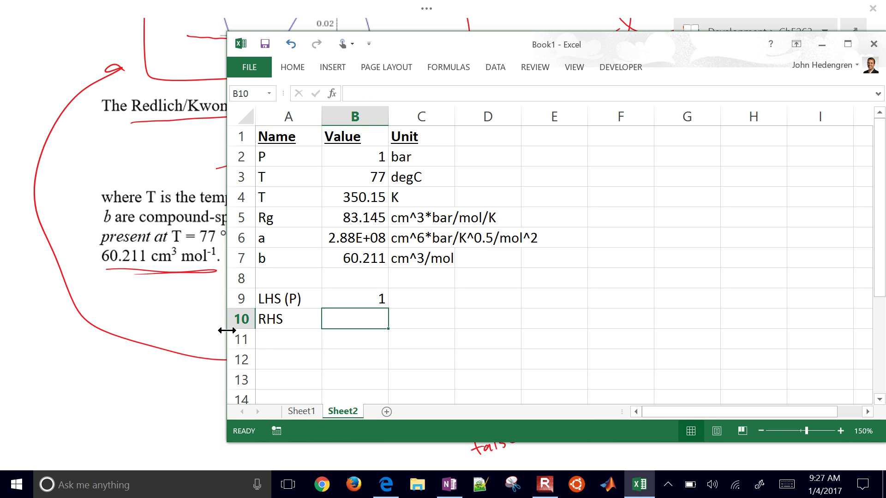
left_click_drag(461, 45, 692, 40)
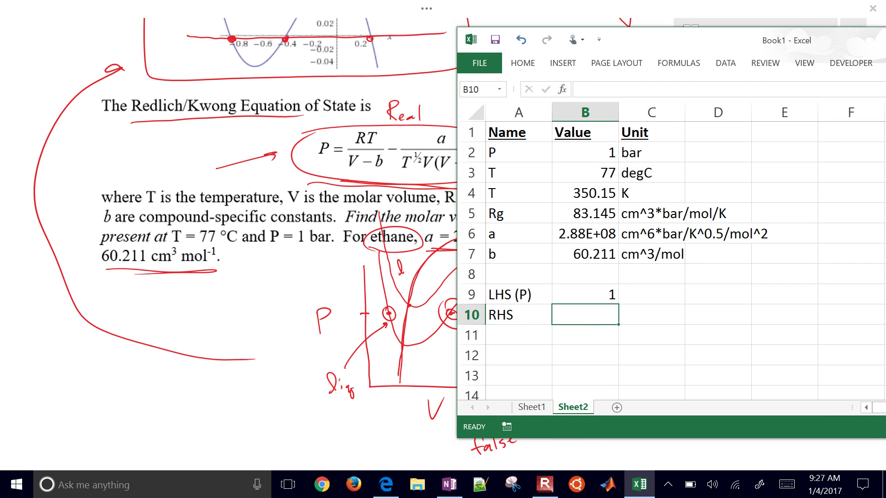
left_click_drag(691, 40, 727, 40)
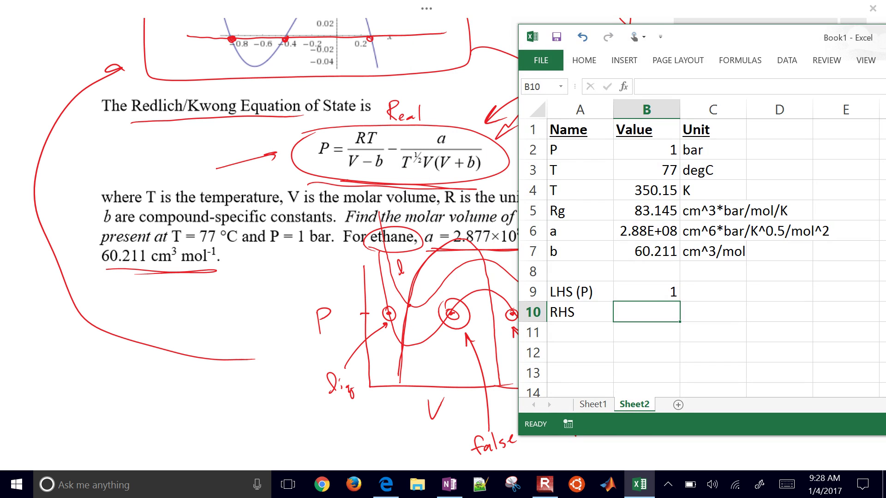
key("alt+Tab")
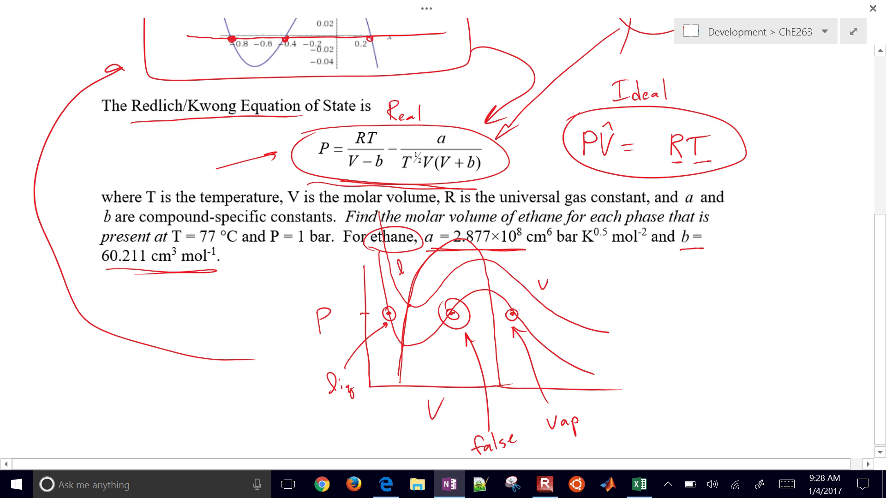
Back in a widened Excel, enter =B5*B4 (Rg times T) in B10, giving 29113.2.
key("super+Down")
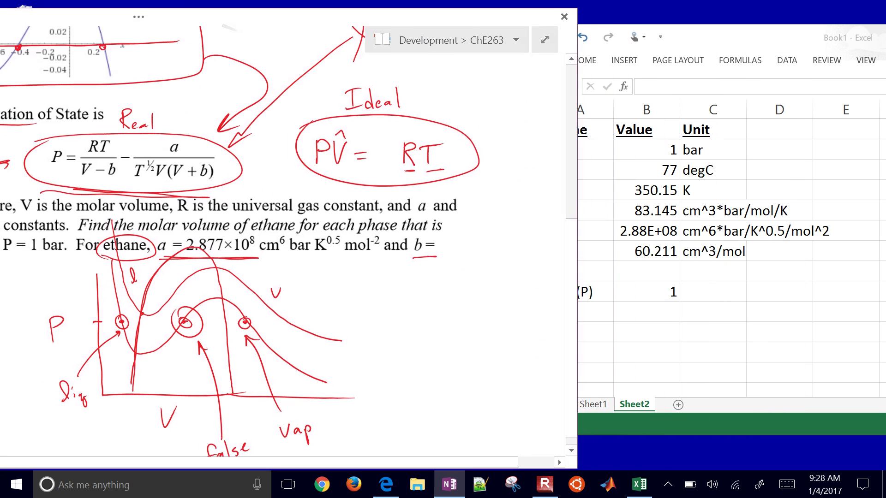
key("alt+Tab")
left_click_drag(738, 37, 470, 47)
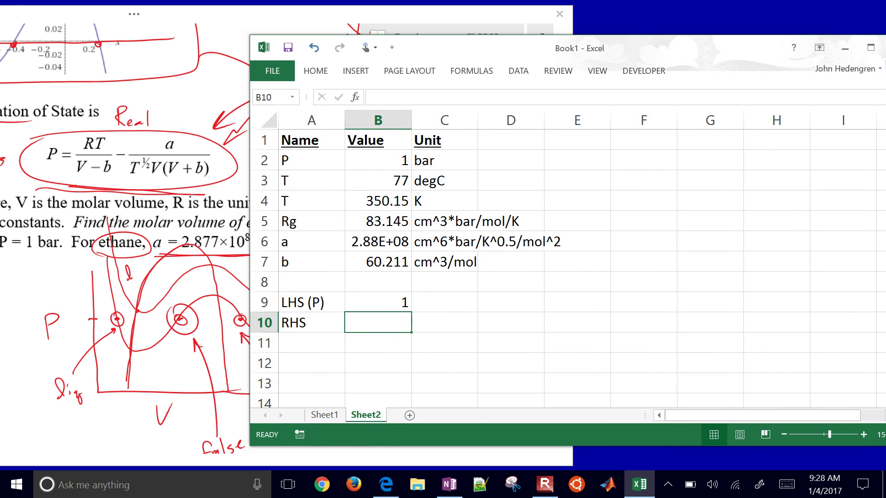
type("=")
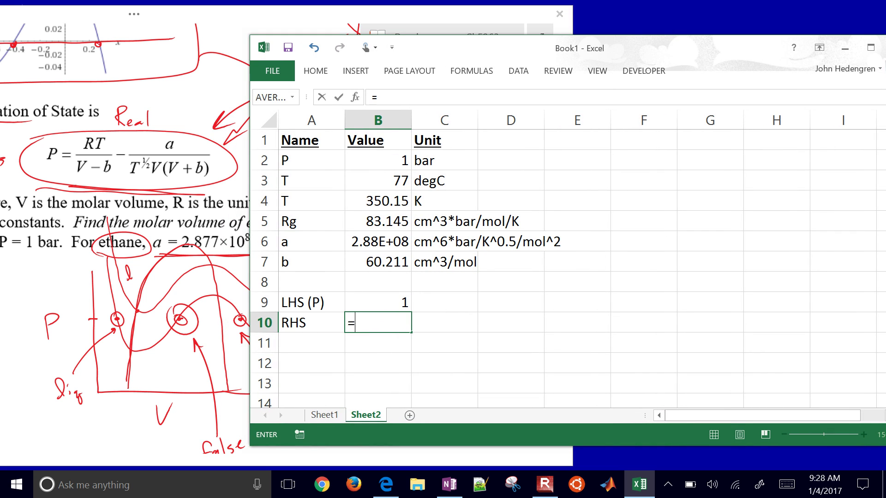
key("Up")
key("Up")
key("Up")
key("Up")
key("Up")
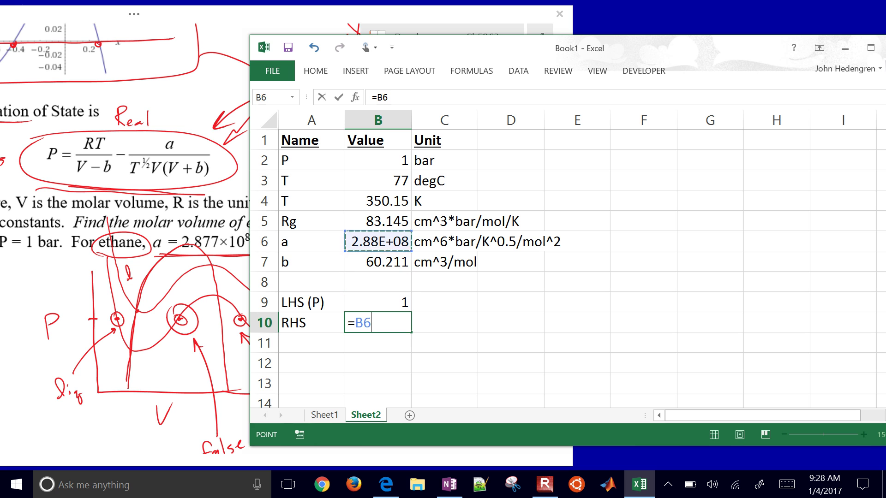
type("*")
key("Up")
key("Up")
key("Up")
key("Up")
key("Up")
key("Up")
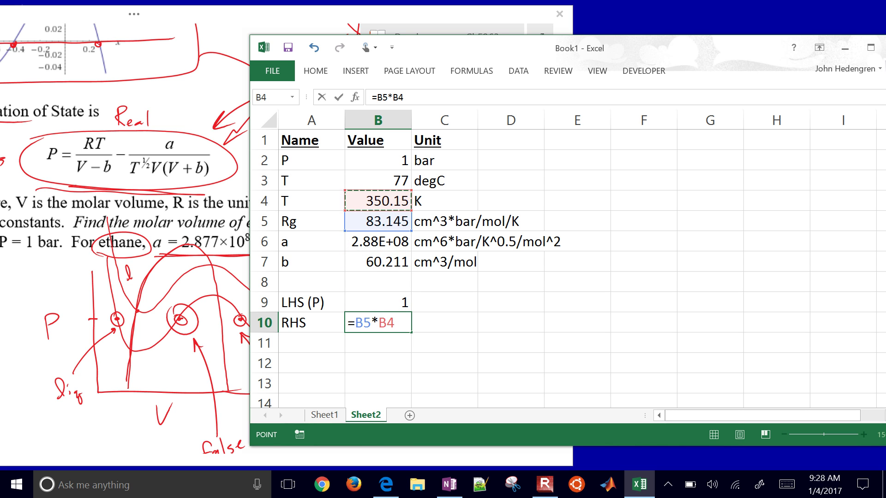
type("/(")
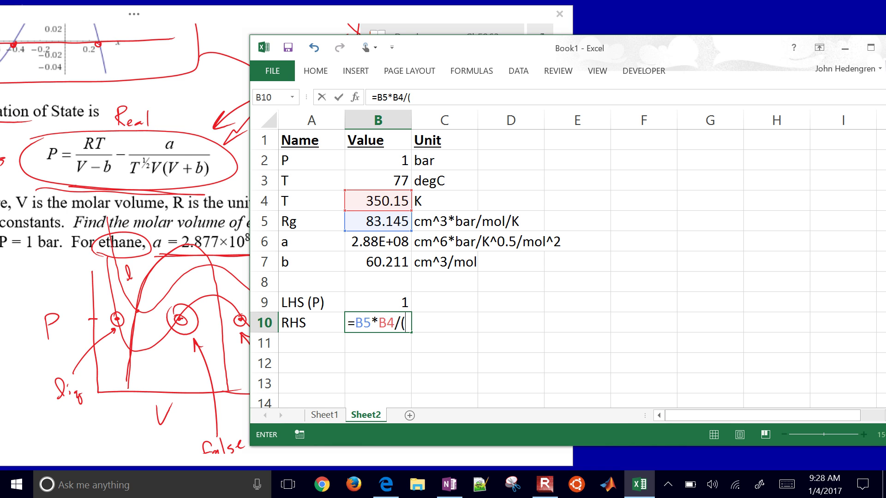
key("BackSpace")
key("BackSpace")
key("Return")
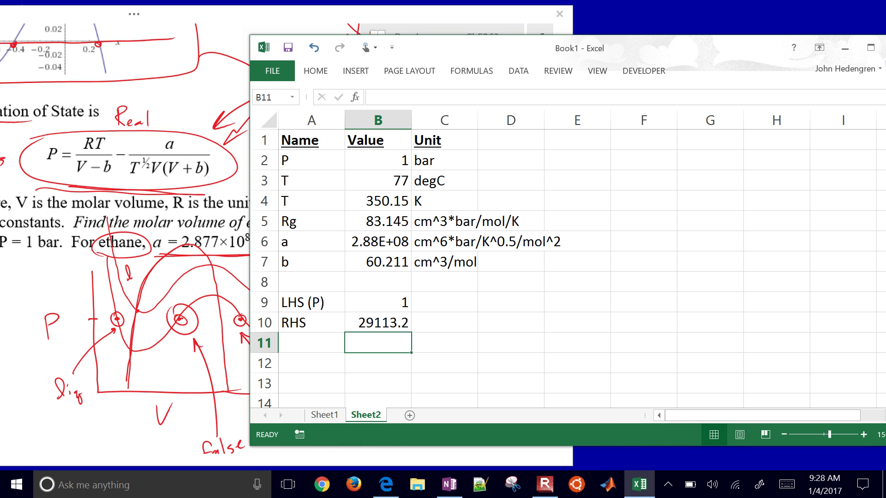
left_click(298, 279)
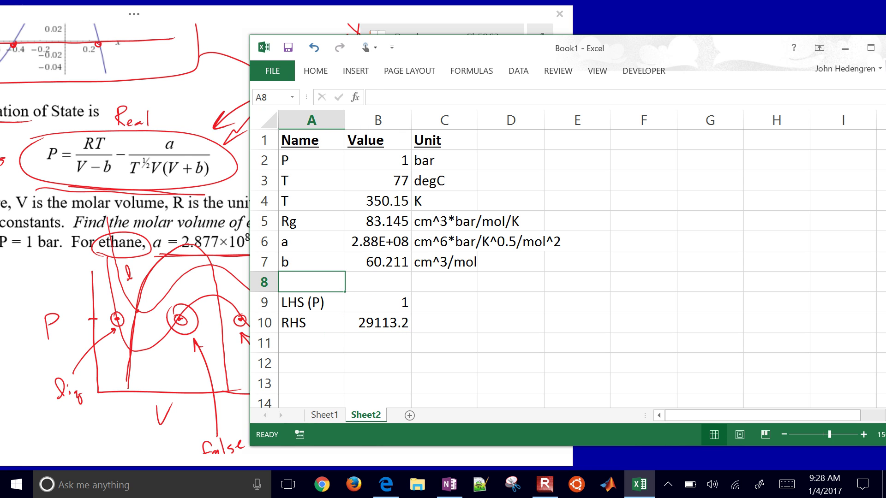
Label a row V and insert a blank row above LHS (P).
type("V")
key("Tab")
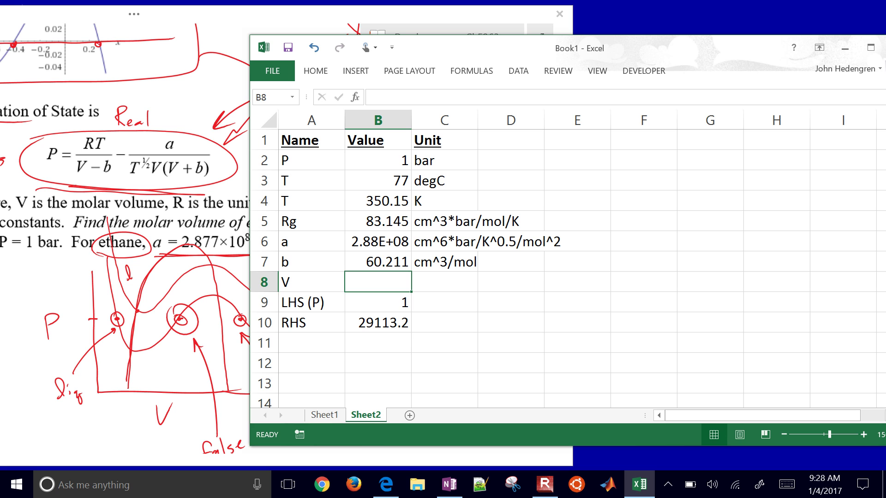
left_click(266, 303)
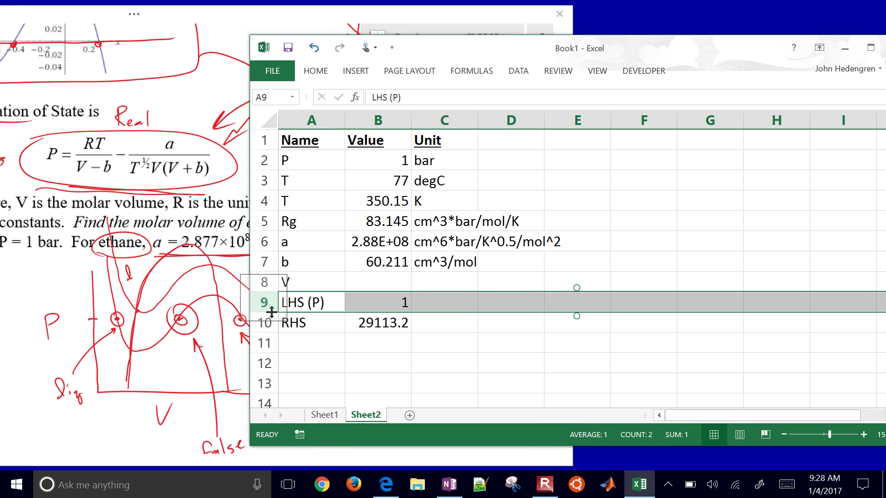
right_click(267, 304)
key("Escape")
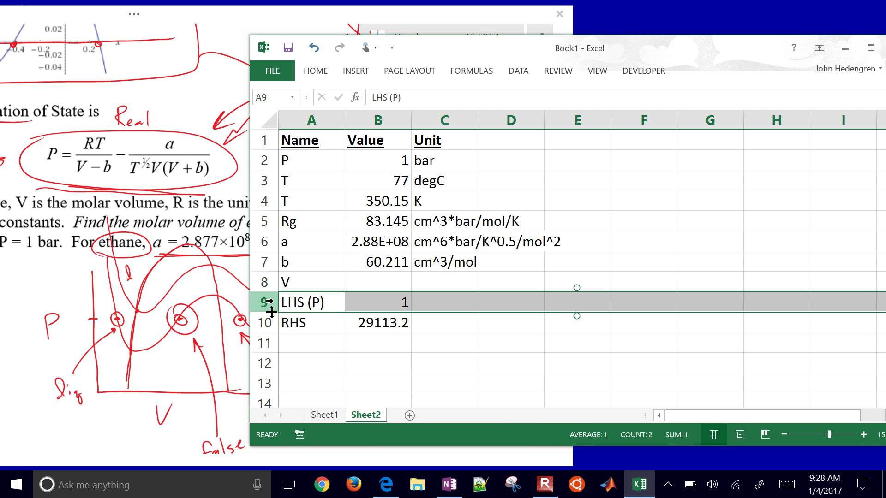
right_click(269, 301)
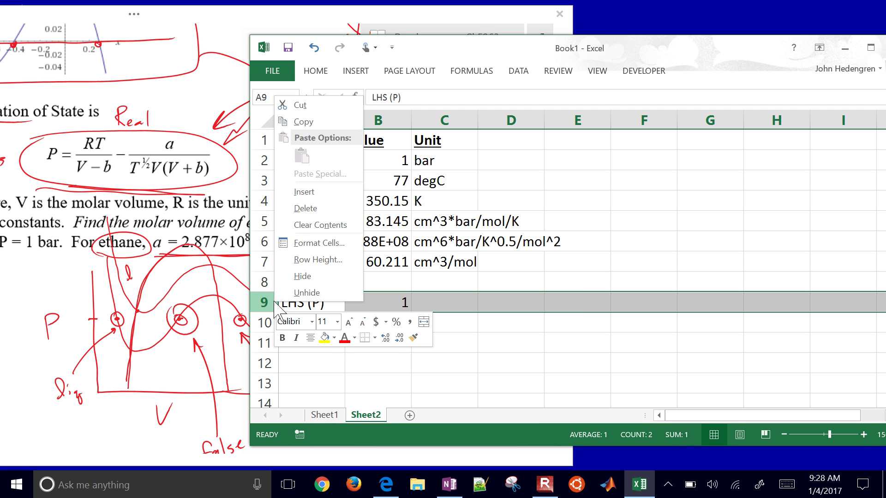
left_click(302, 190)
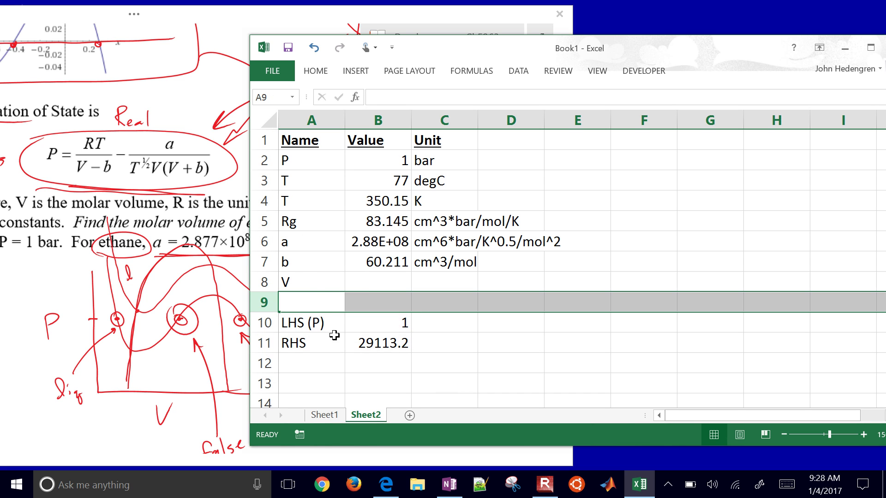
Fill the V guess cell B8 yellow and put cm^3/mol beside it.
left_click(351, 282)
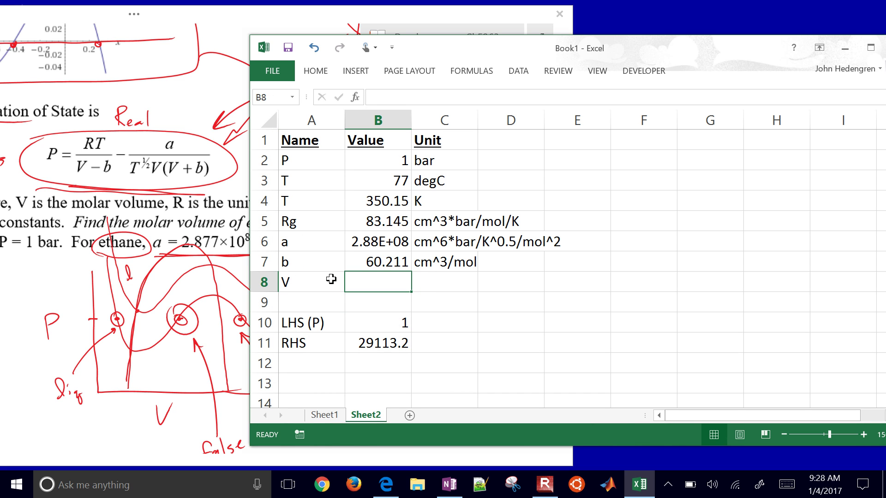
left_click(315, 70)
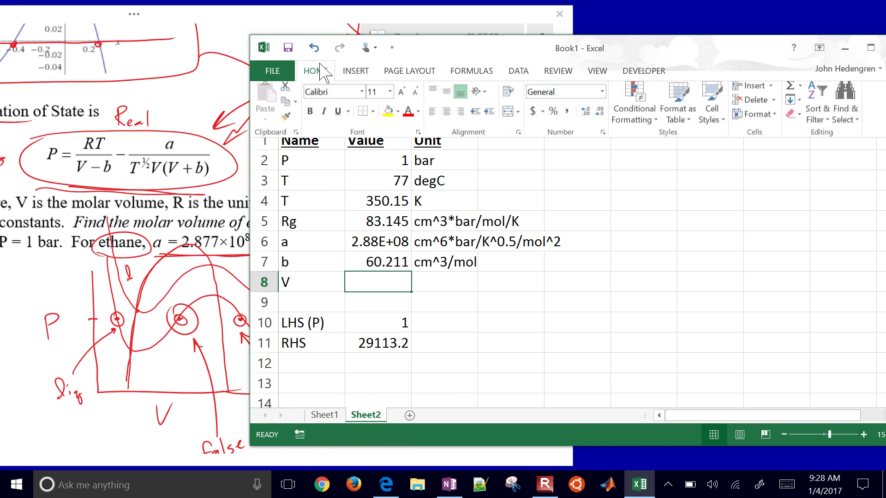
left_click(388, 117)
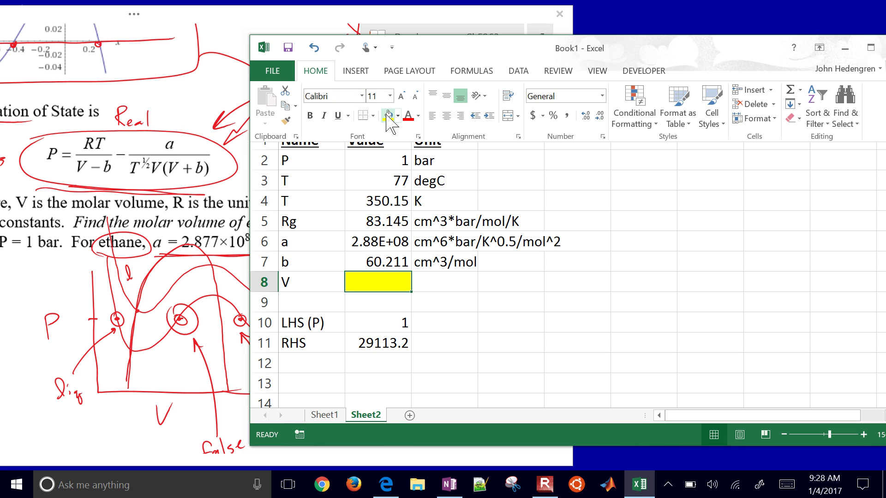
key("Right")
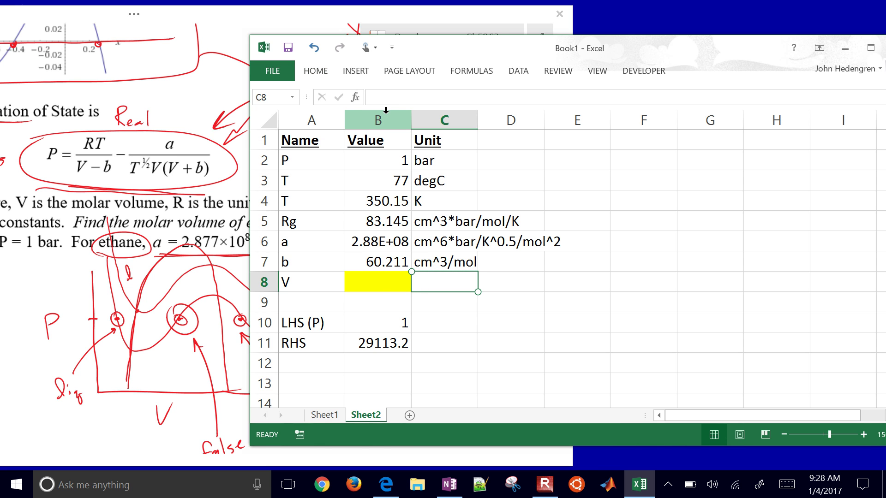
type("cm^")
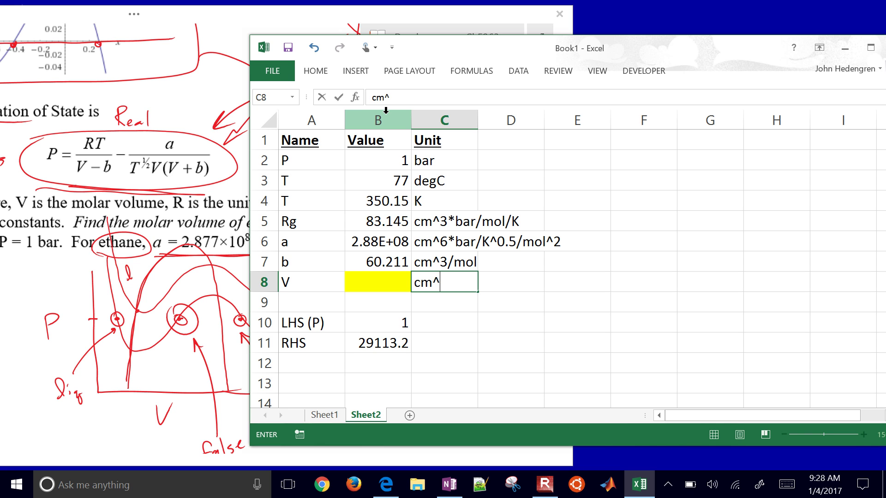
type("3/mol")
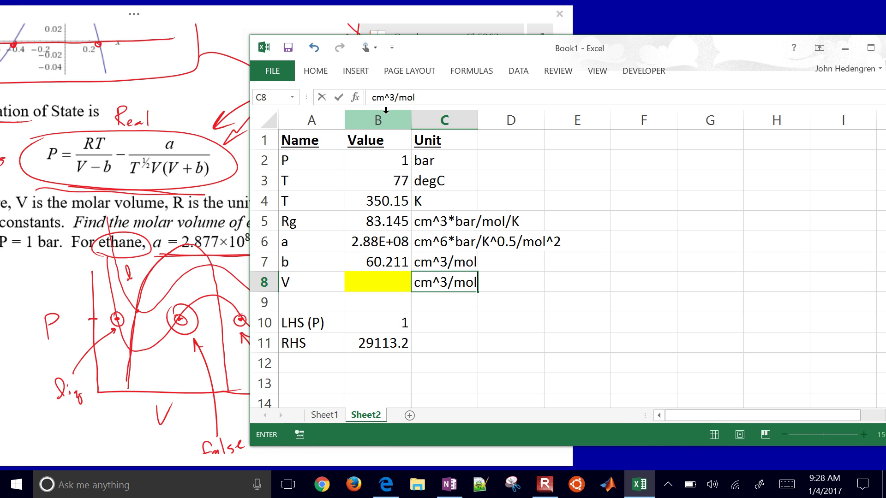
key("Return")
Enter 100 as the starting guess for V.
key("Left")
key("Up")
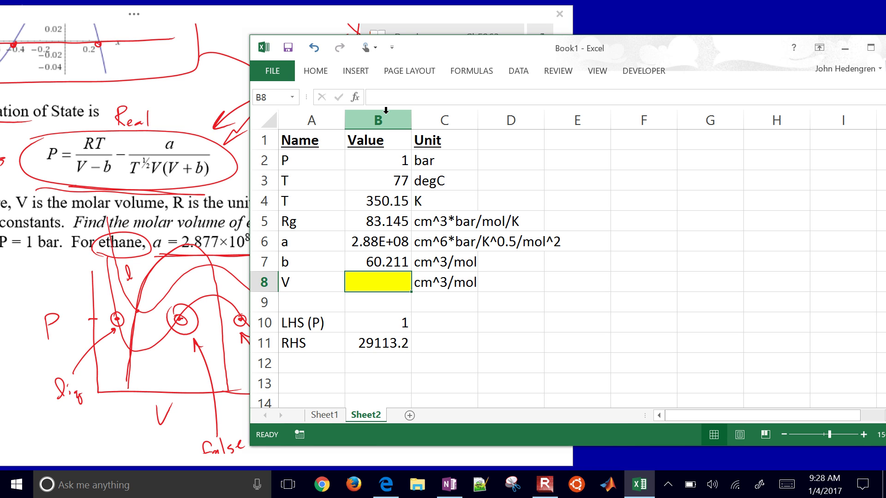
type("100")
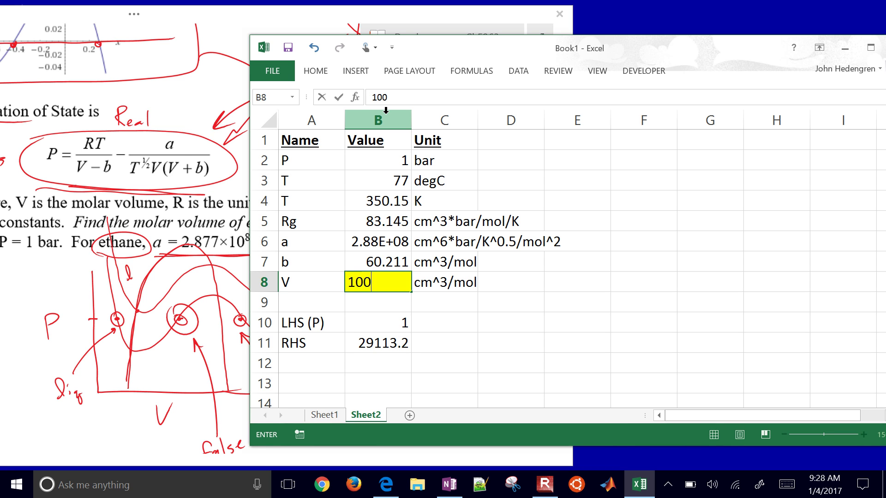
key("Return")
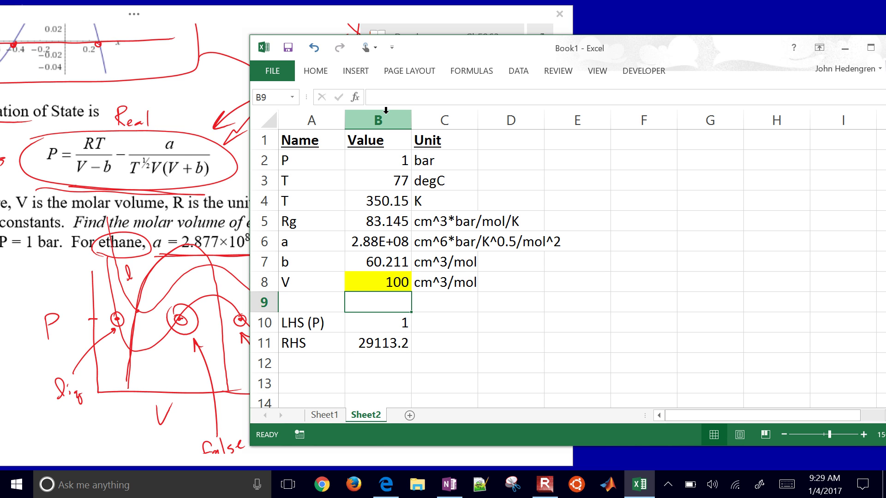
key("Down")
key("Down")
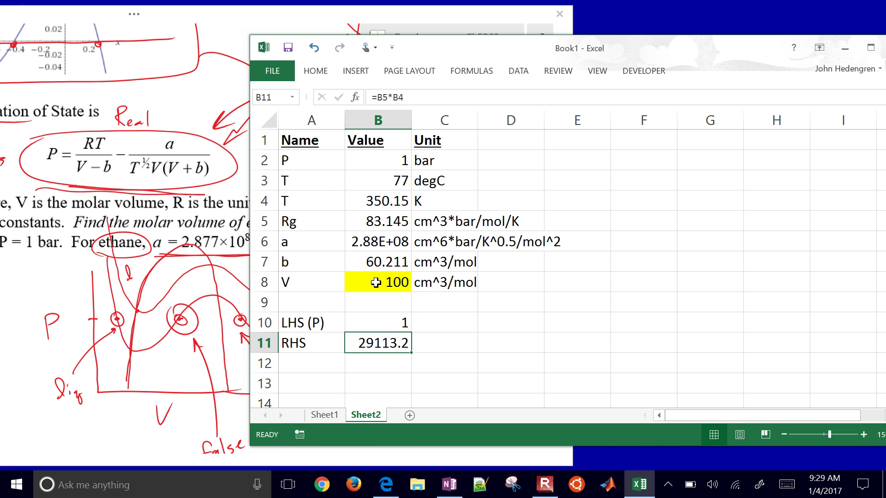
Divide RT by (V−b) in the RHS formula, referencing B8 and B7.
double_click(390, 344)
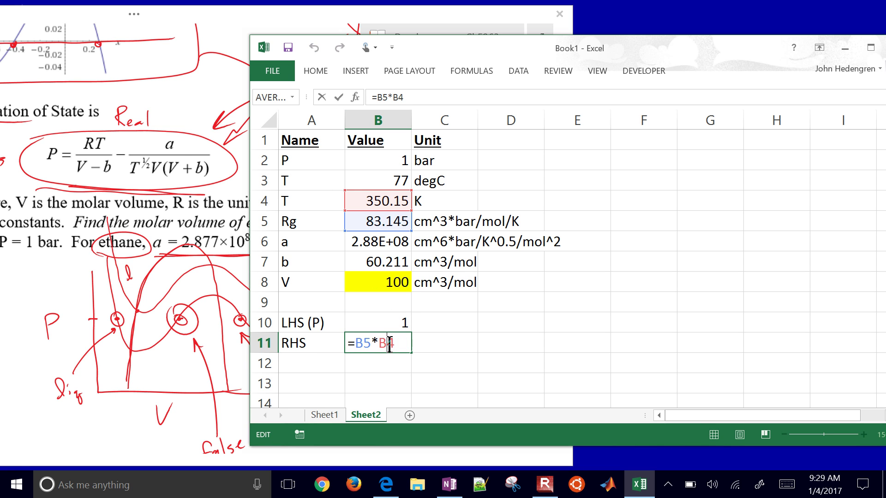
type("(")
key("Up")
key("Up")
key("Up")
type("-")
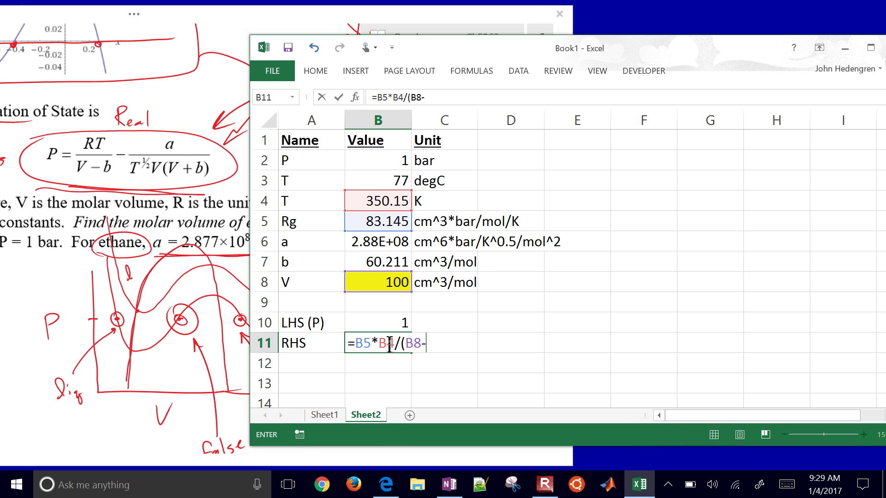
key("Up")
key("Up")
key("Up")
key("Up")
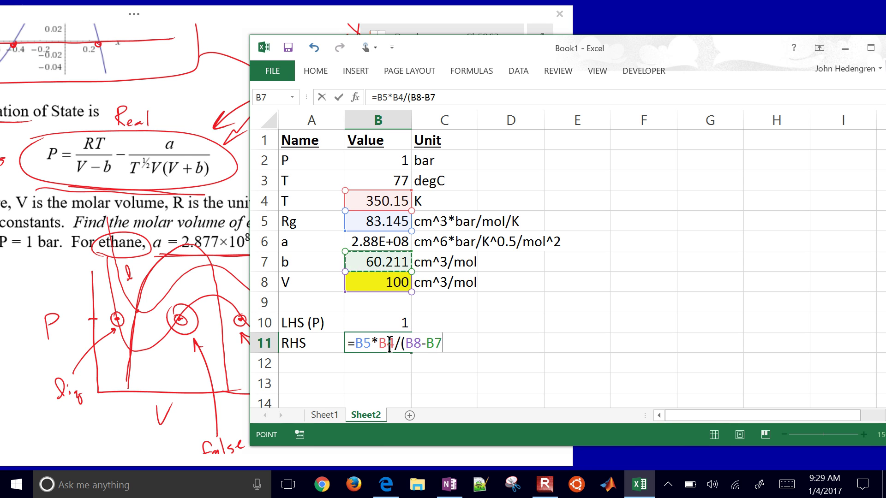
type(")")
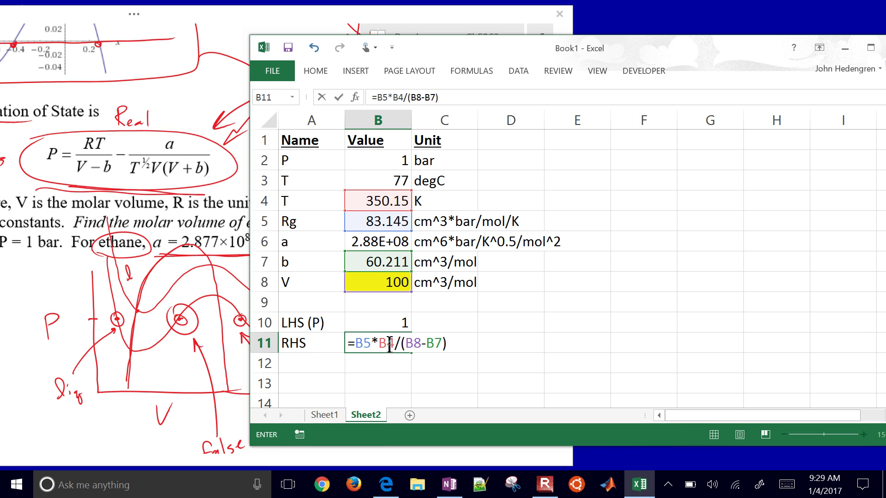
type("-()")
Subtract the attraction term a/(T^0.5·V·…) using B6, B4 and B8.
left_click(455, 344)
key("F2")
key("Up")
key("Up")
key("Up")
key("Up")
key("Up")
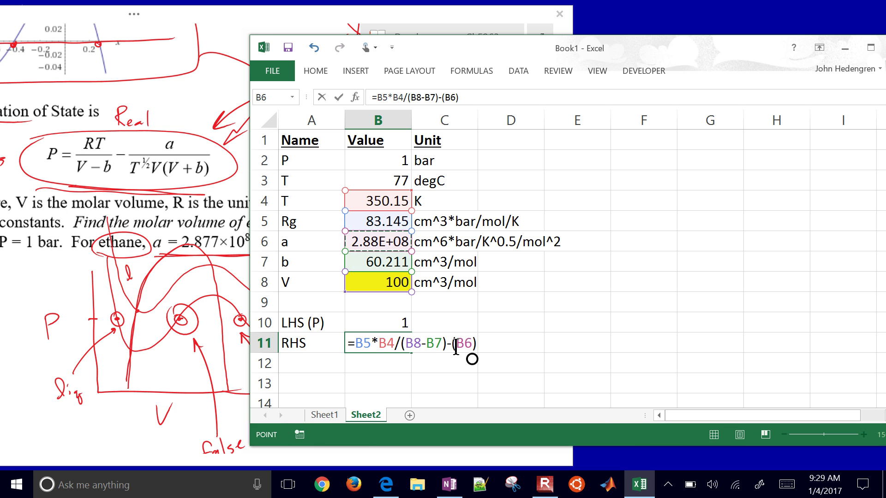
type("/()")
left_click(481, 345)
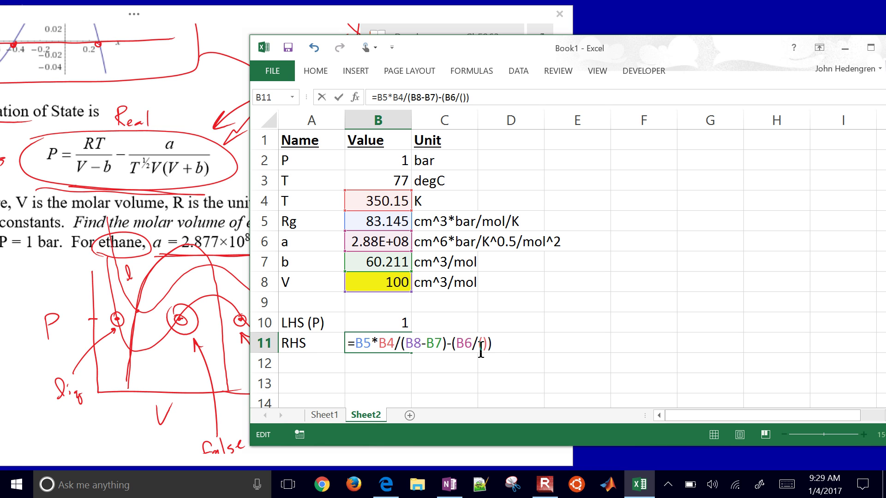
left_click(378, 200)
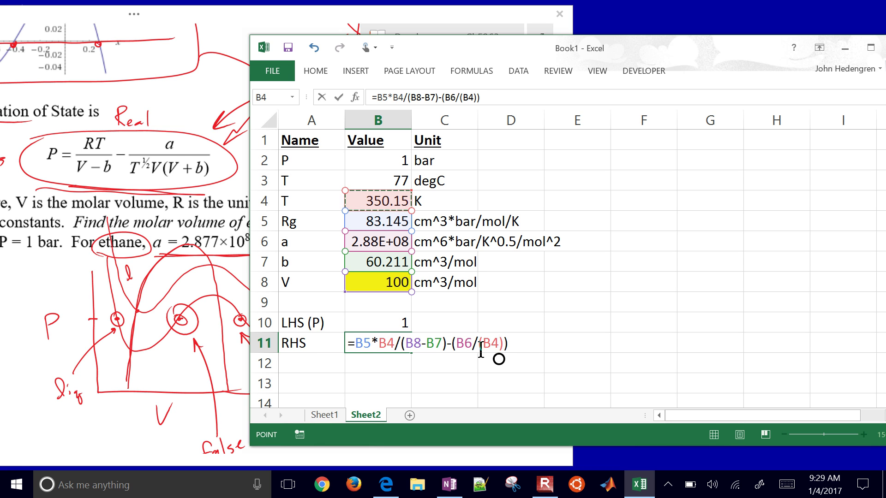
type("^0.5*")
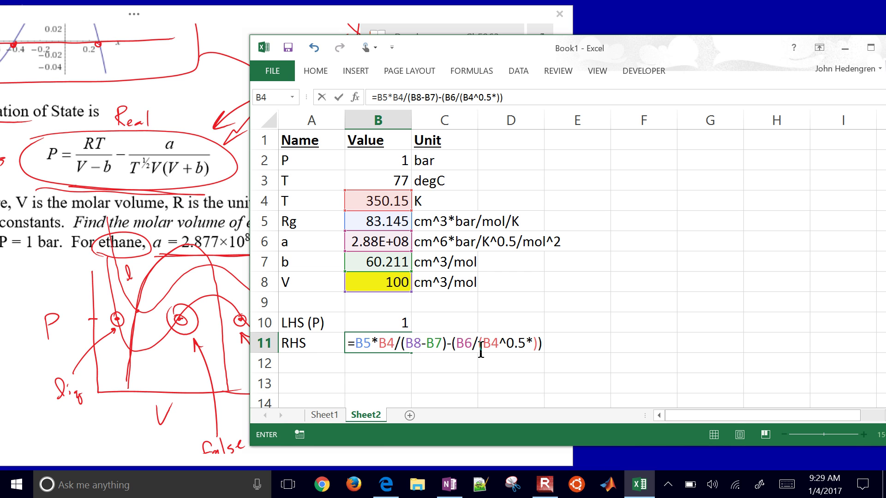
key("Up")
key("Up")
key("Up")
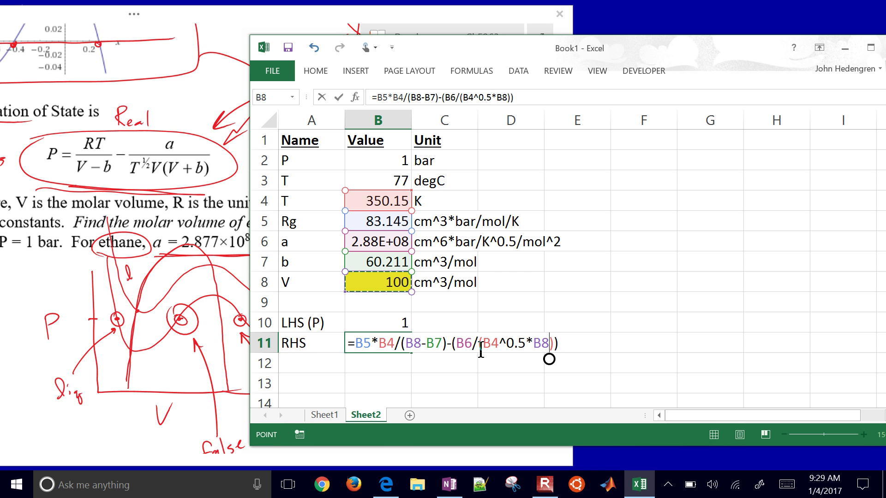
type("*(")
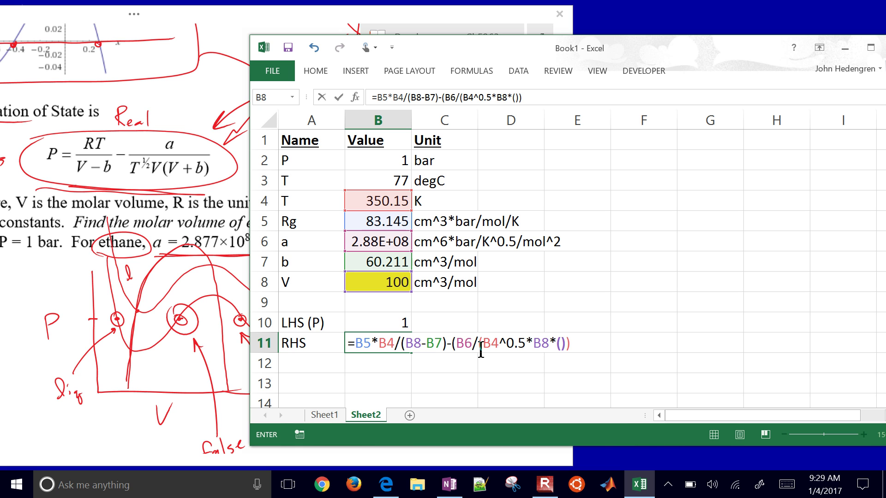
Complete the (V+b) bracket, accept Excel's bracket correction, and reopen the formula for review.
key("Up")
key("Up")
key("Up")
type("+")
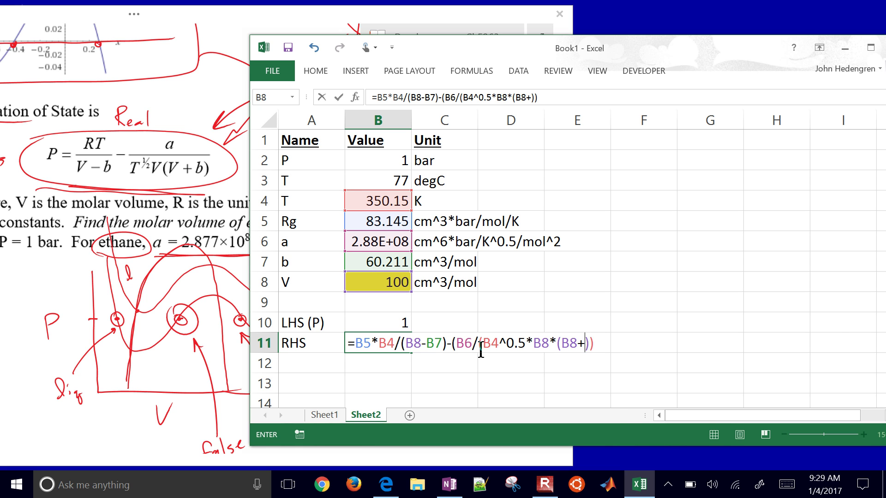
type("b")
key("BackSpace")
key("Up")
key("Up")
key("Up")
key("Up")
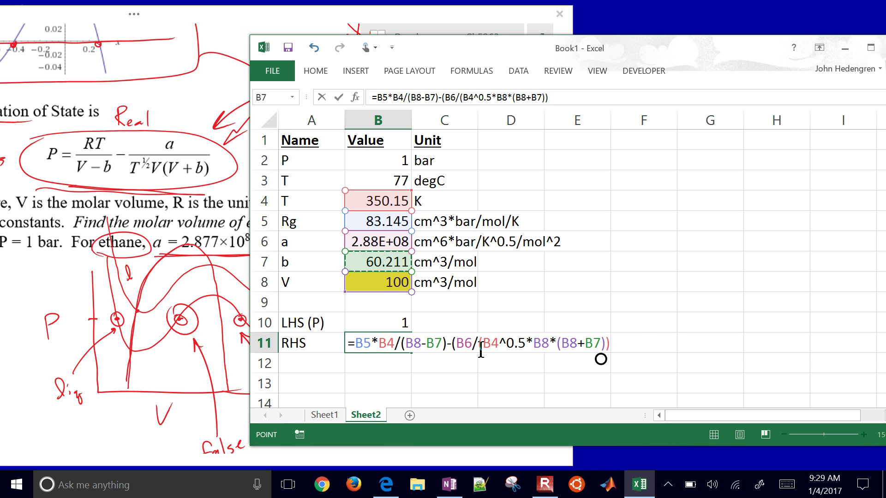
left_click(613, 344)
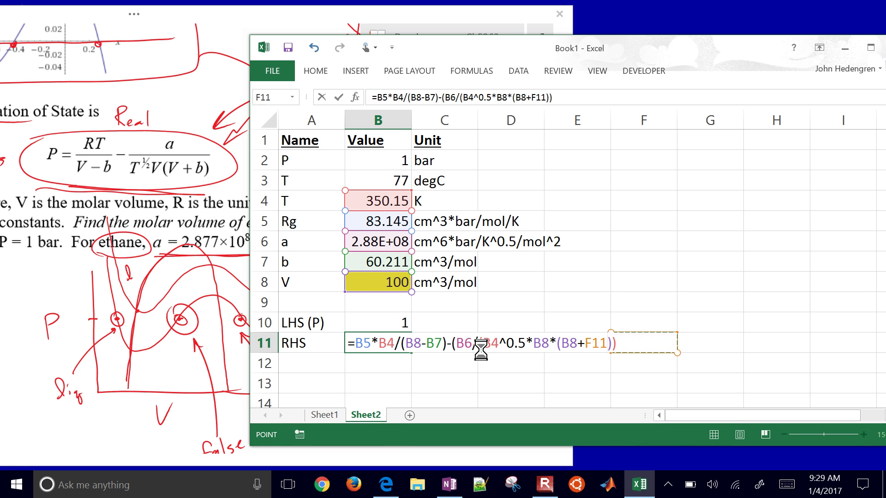
left_click(377, 261)
key("Return")
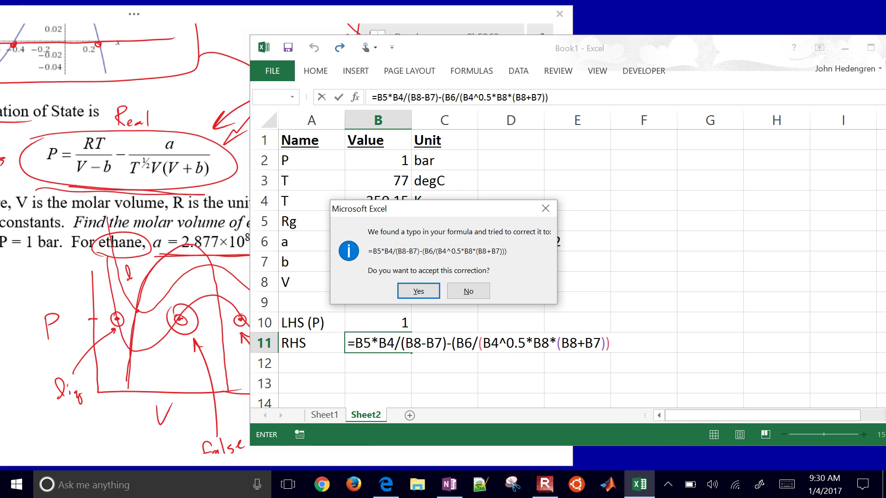
left_click(418, 291)
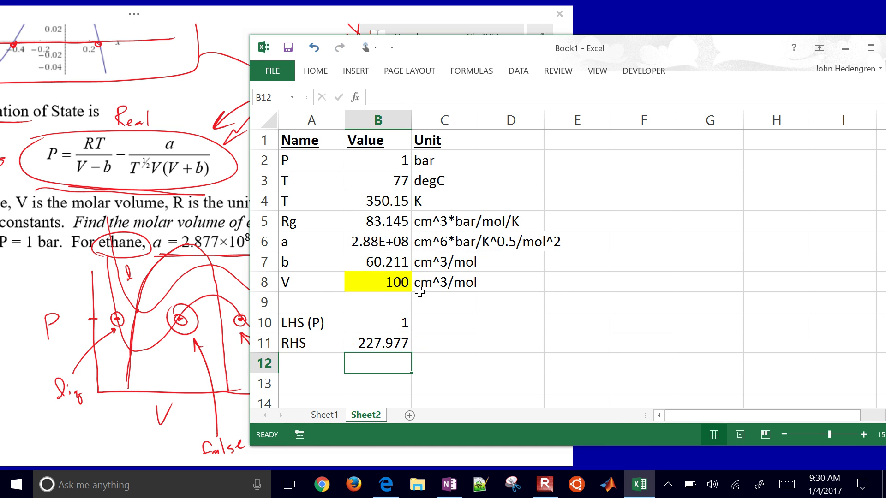
key("Up")
key("F2")
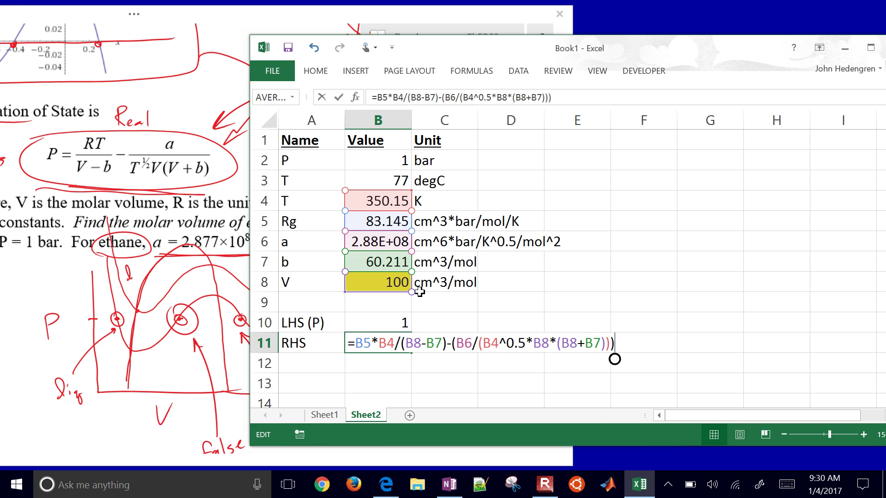
Label A12 'Difference^2' and widen column A so the label fits.
key("Return")
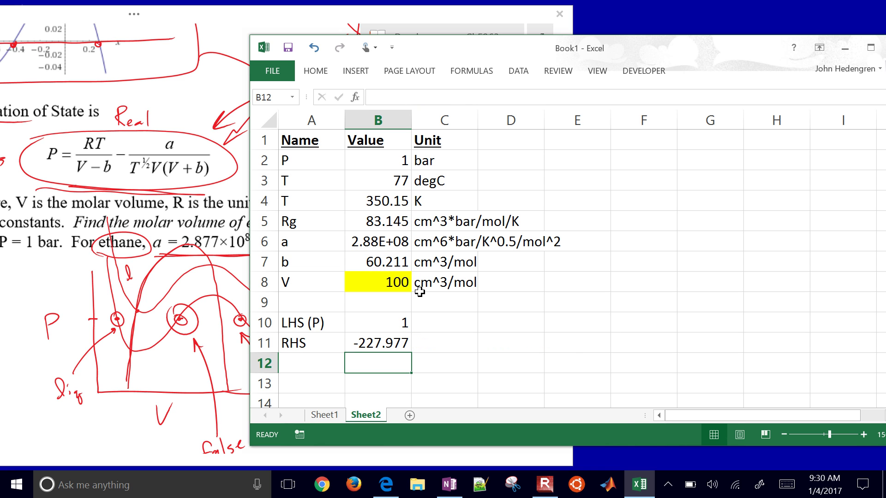
key("Left")
type("Diff")
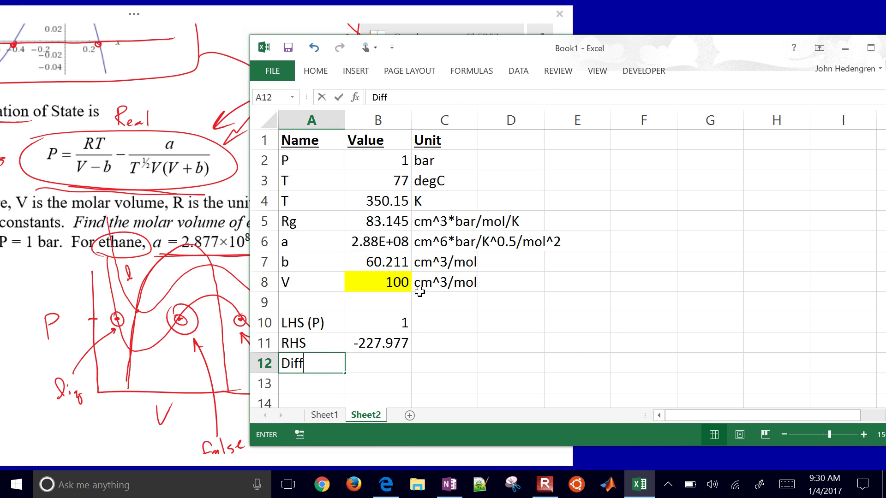
type("erence^2")
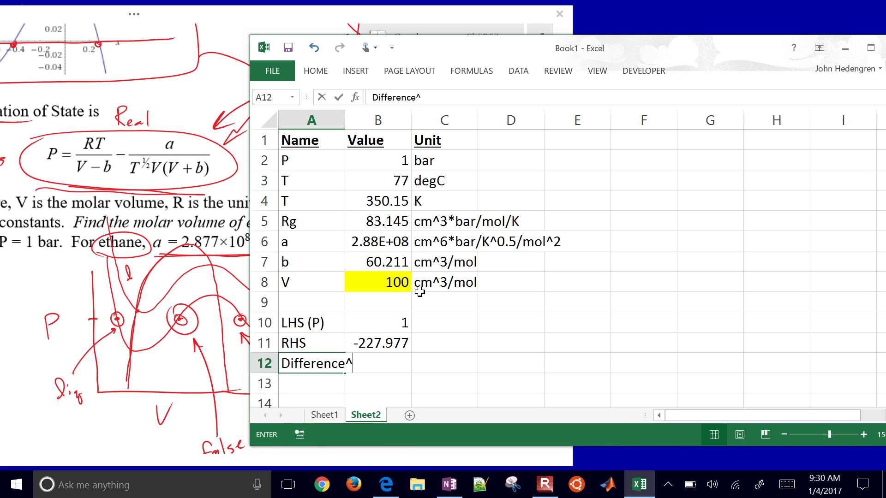
key("Return")
left_click(311, 120)
left_click_drag(344, 120, 365, 120)
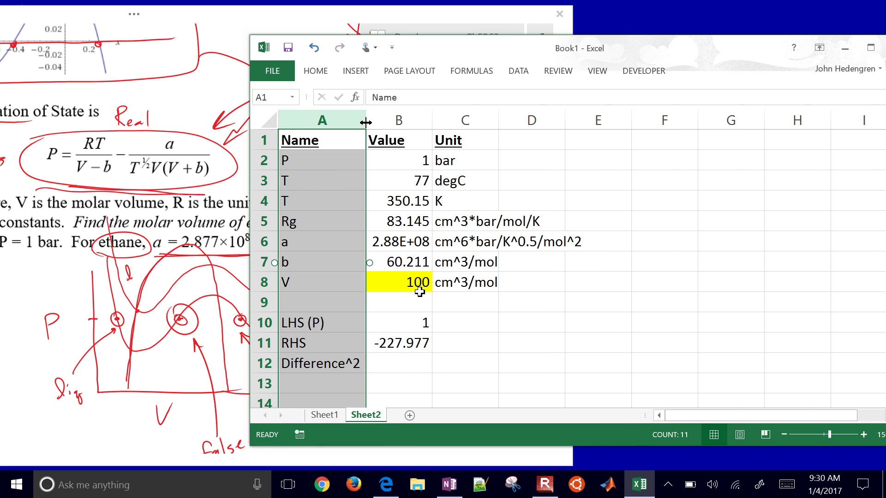
Enter =(B11-B10)^2 in B12, giving a Difference^2 of 52430.3.
left_click(398, 363)
type("=(")
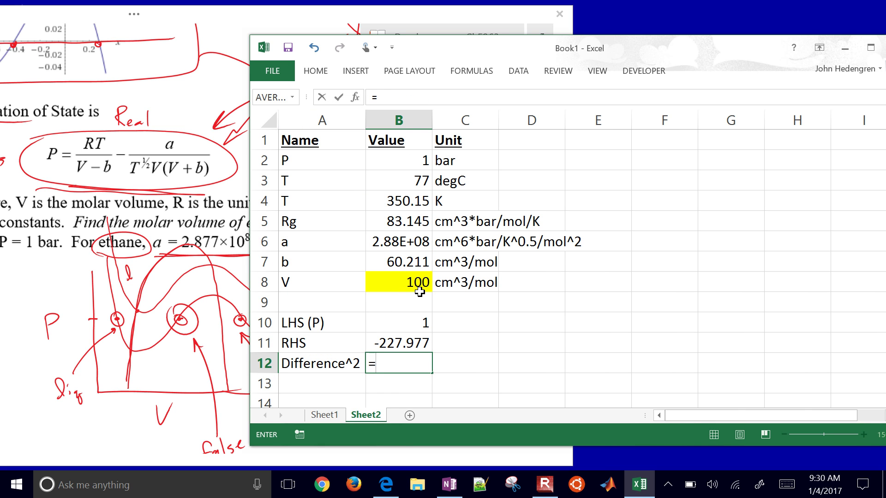
key("Up")
type("-")
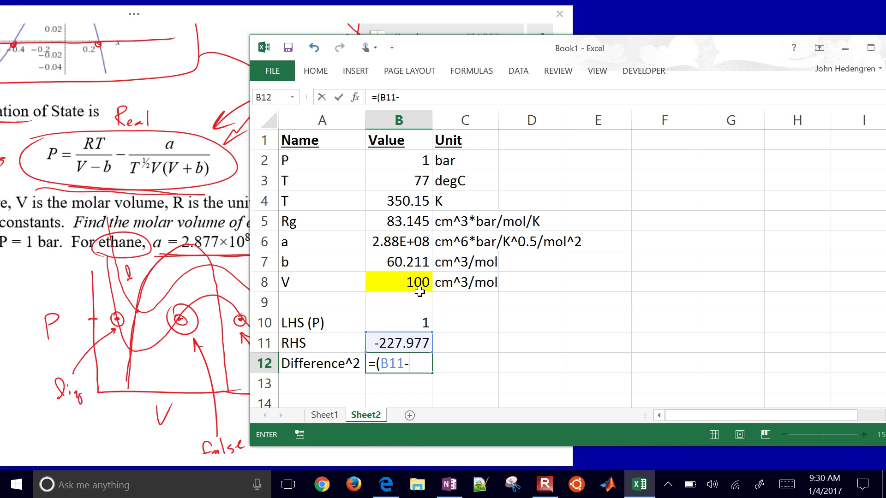
key("Up")
key("Up")
type(")^2")
key("Return")
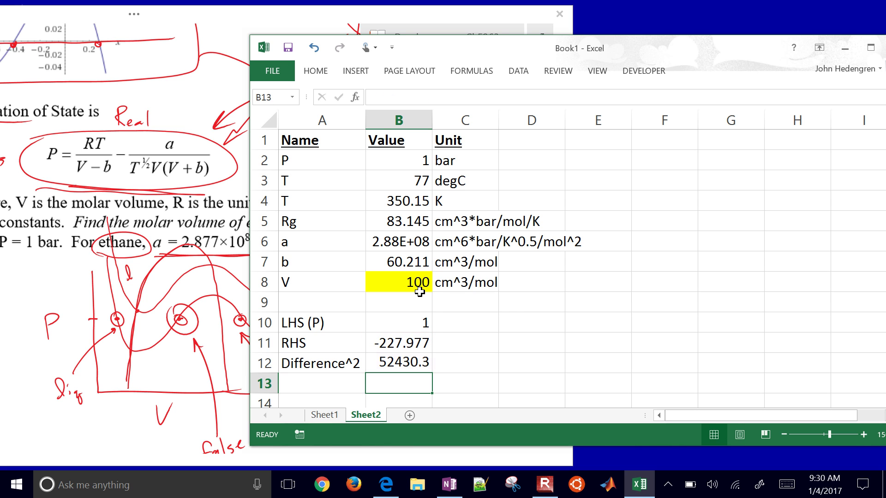
Add the note 'minimize' in C12 beside the Difference^2 value.
scroll(419, 291, "down", 1)
key("Up")
key("Right")
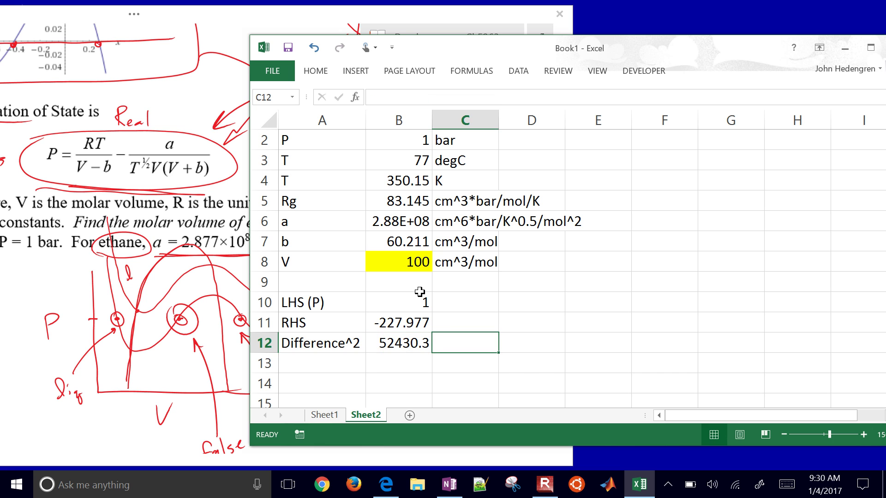
type("minimize")
key("Return")
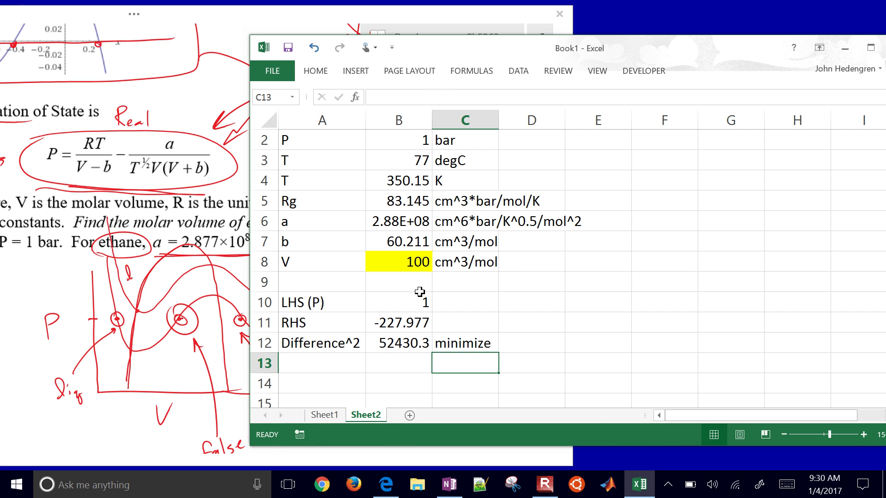
key("Left")
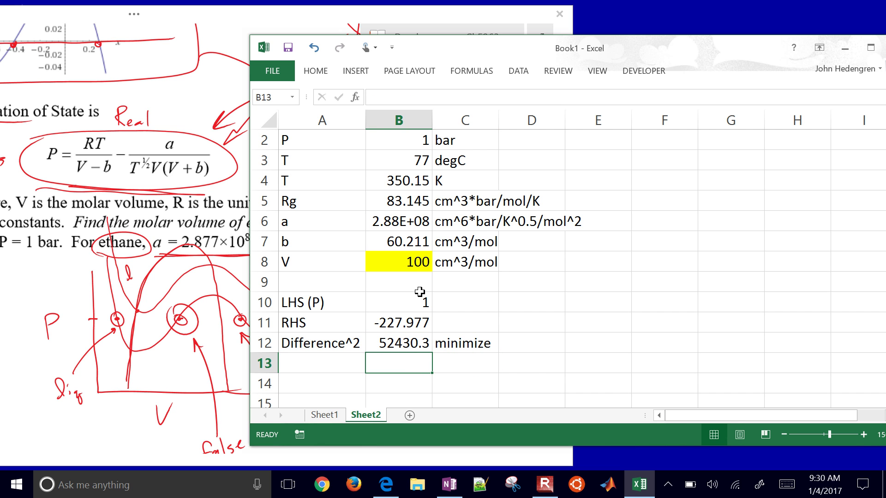
Open Solver and set the objective cell to $B$12 to minimize.
key("alt+a")
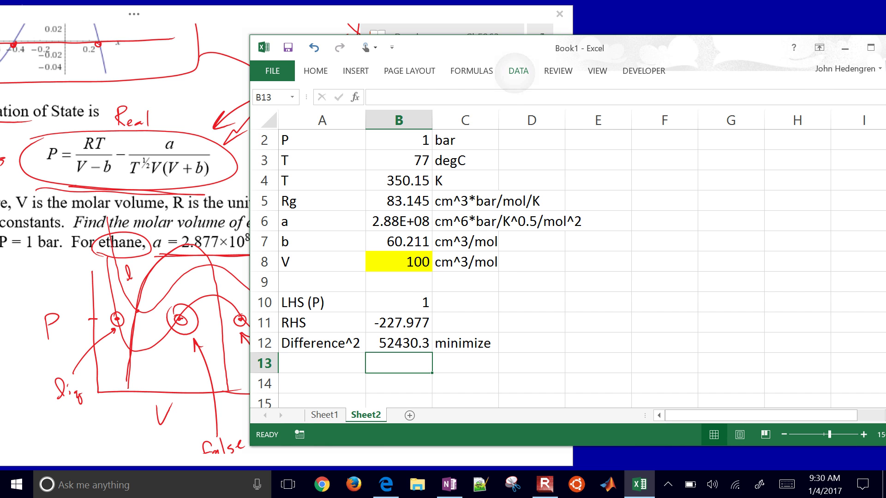
key("y")
key("2")
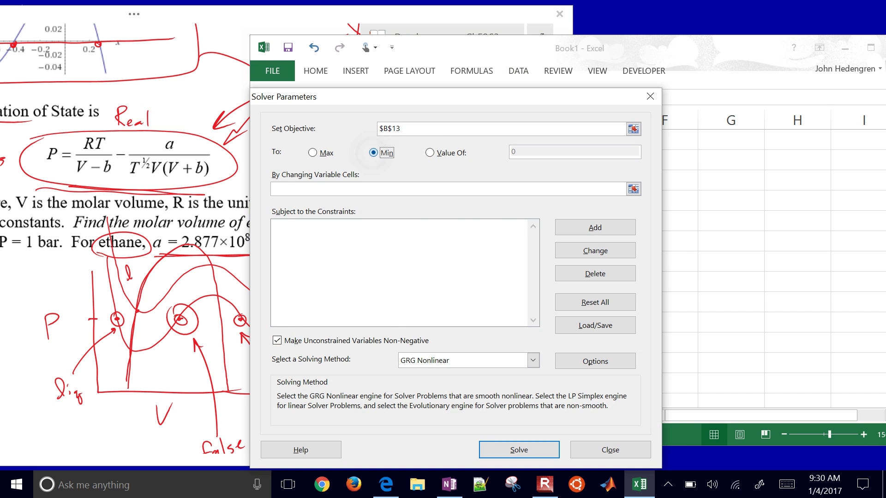
key("Return")
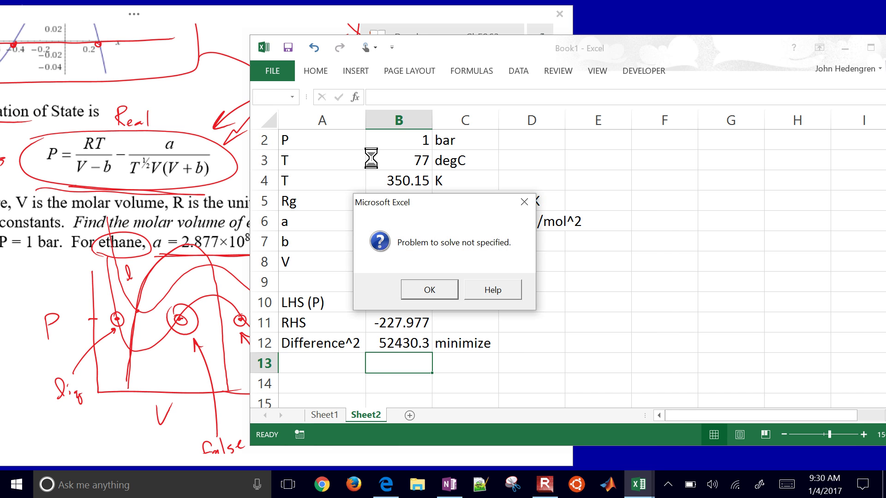
key("Return")
left_click(634, 128)
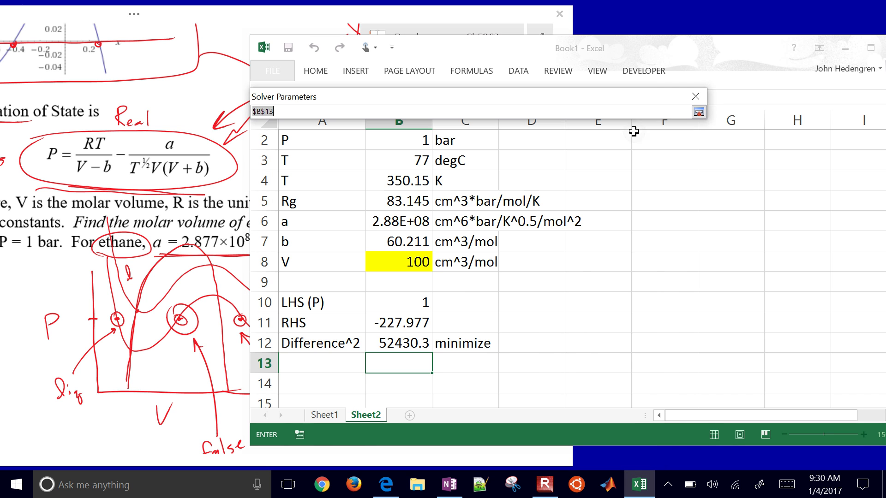
key("Up")
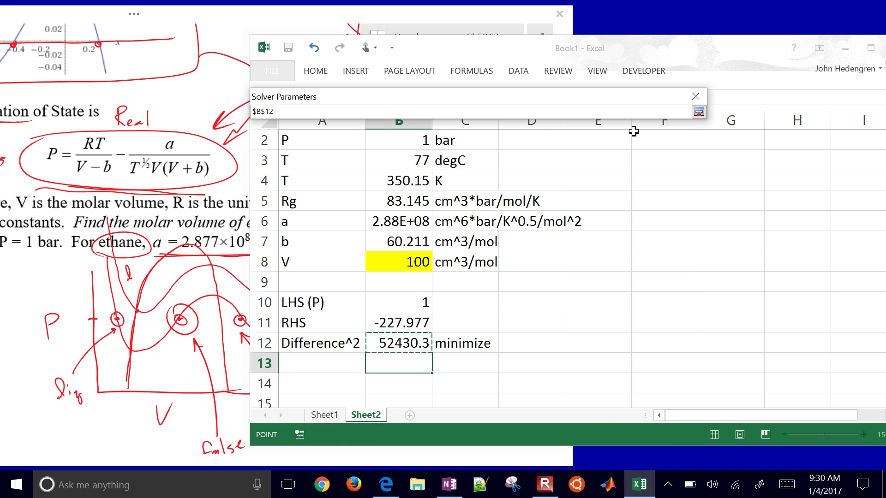
left_click(696, 111)
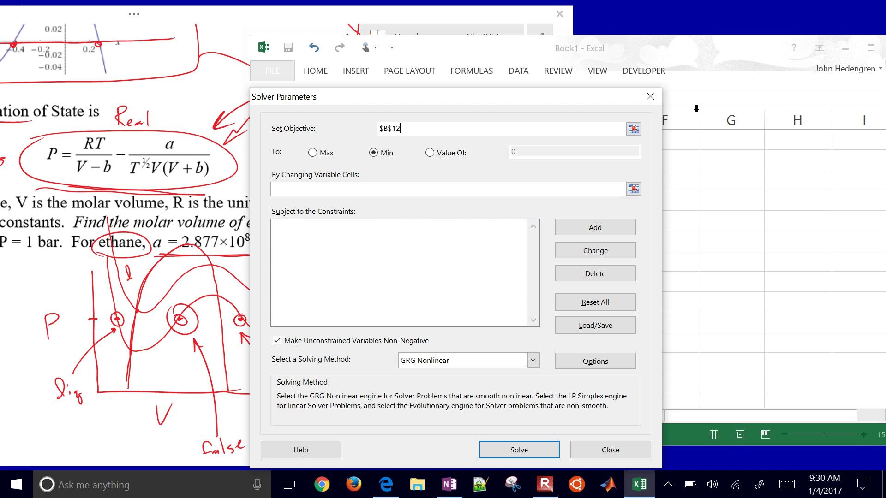
Make $B$8 the changing cell, solve, and keep the solution V = 82.4791.
left_click(633, 189)
key("Up")
key("Up")
key("Up")
key("Up")
key("Up")
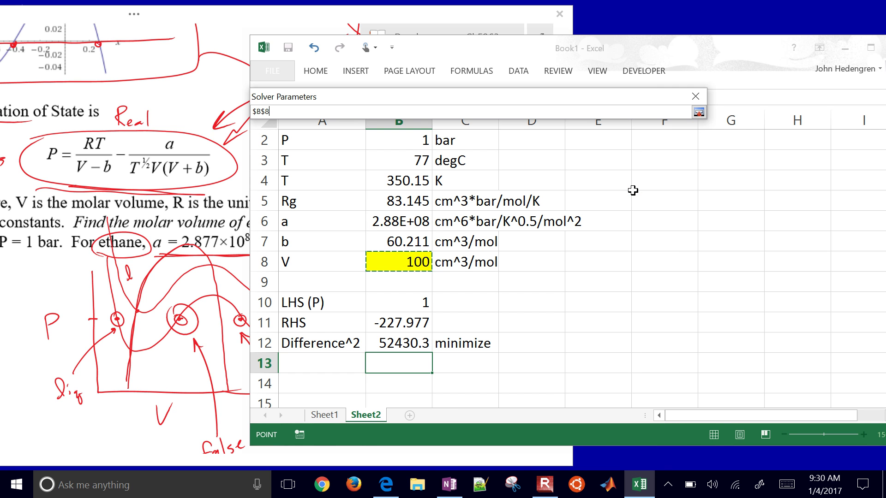
left_click(698, 112)
left_click(277, 340)
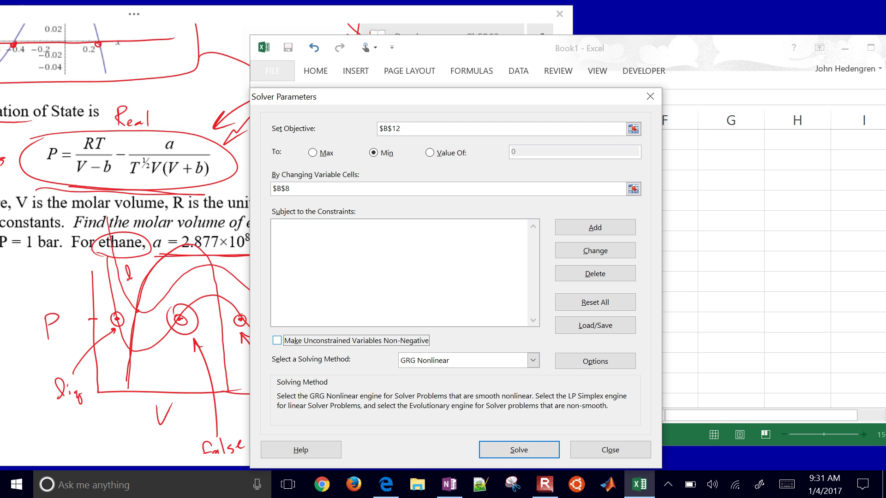
left_click(277, 341)
key("Return")
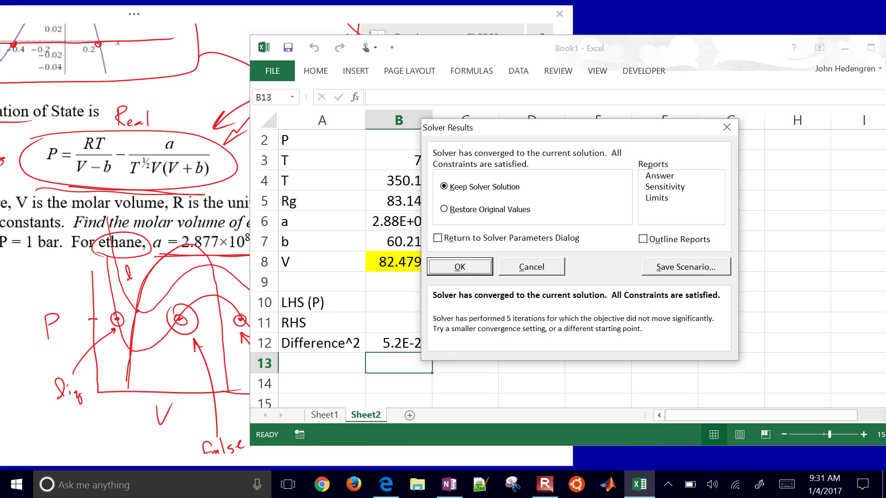
left_click(466, 263)
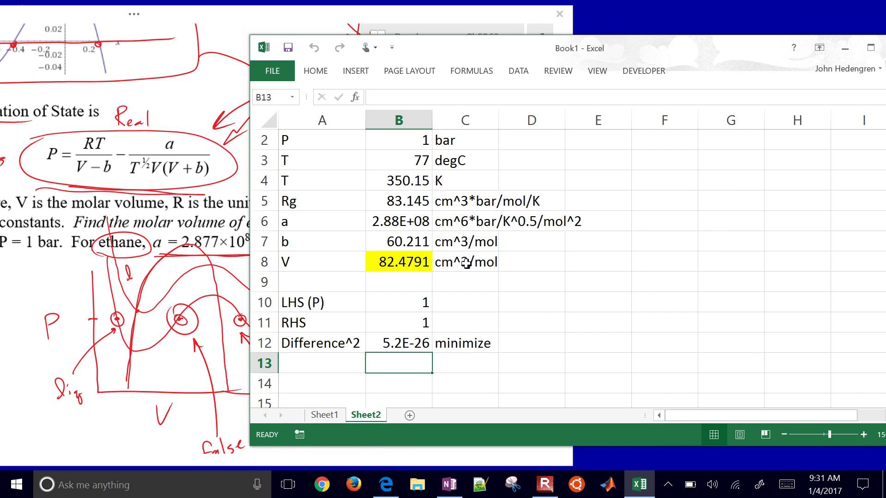
Copy the solved V 82.4791 from B8 into G6 and label H6 'Liquid molar volume'.
left_click(398, 261)
key("ctrl+c")
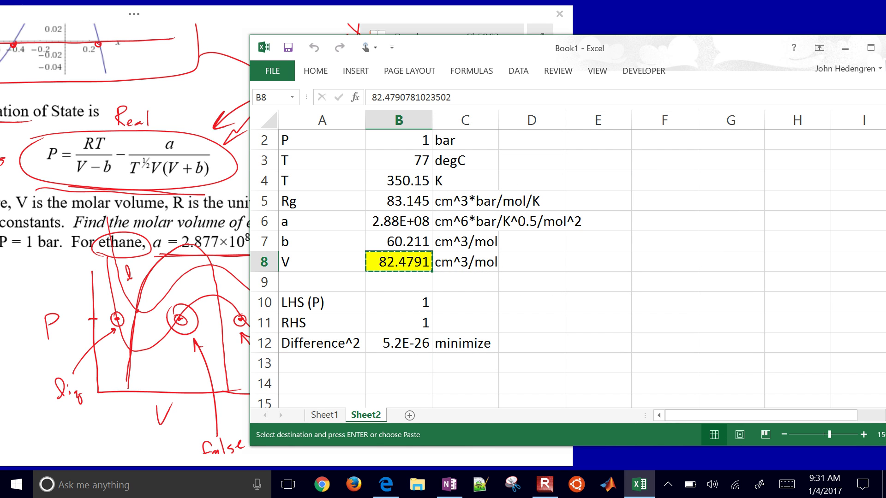
key("Right")
key("Right")
key("Right")
key("Right")
key("Right")
key("Up")
key("Up")
key("ctrl+v")
key("Right")
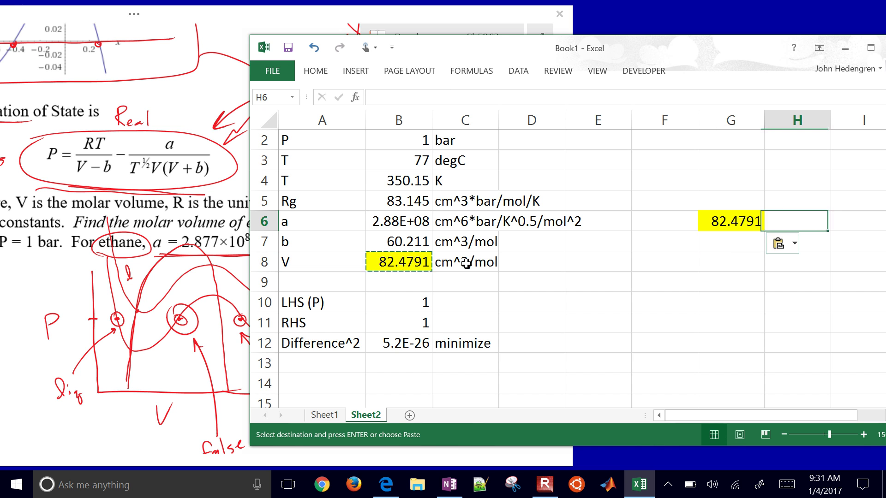
type("Liq")
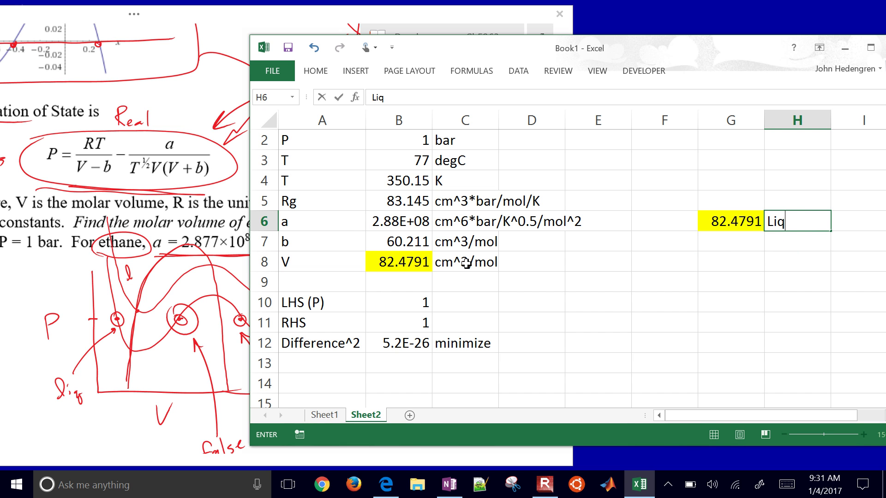
type("uid molar volume")
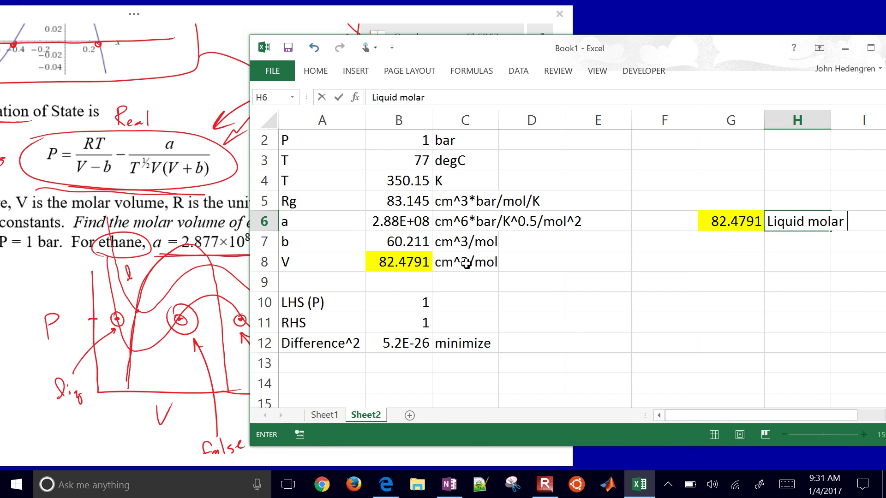
key("Return")
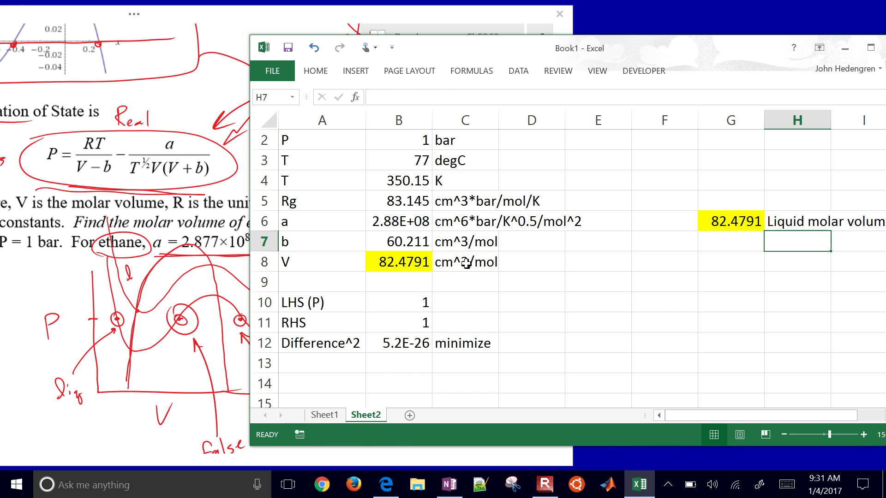
key("Down")
key("Left")
key("Left")
key("Left")
key("Left")
key("Left")
key("Left")
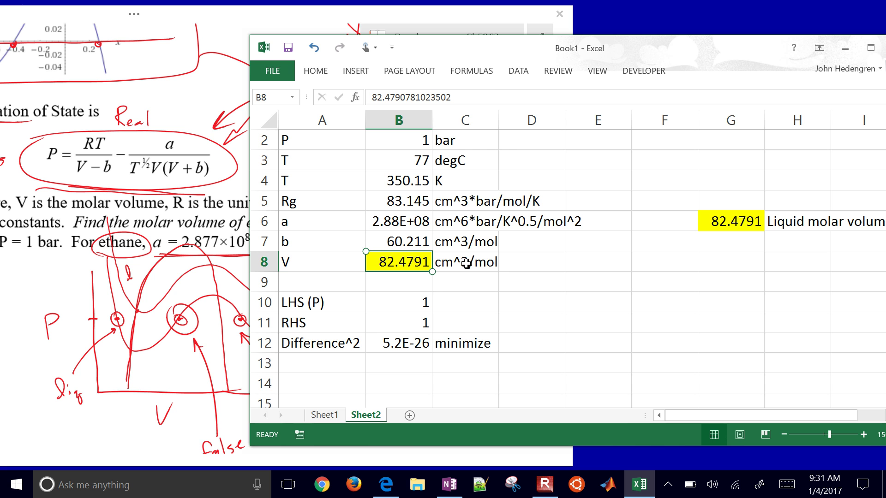
Reopen Solver and start adding a $B$8 >= 100 constraint.
left_click(518, 70)
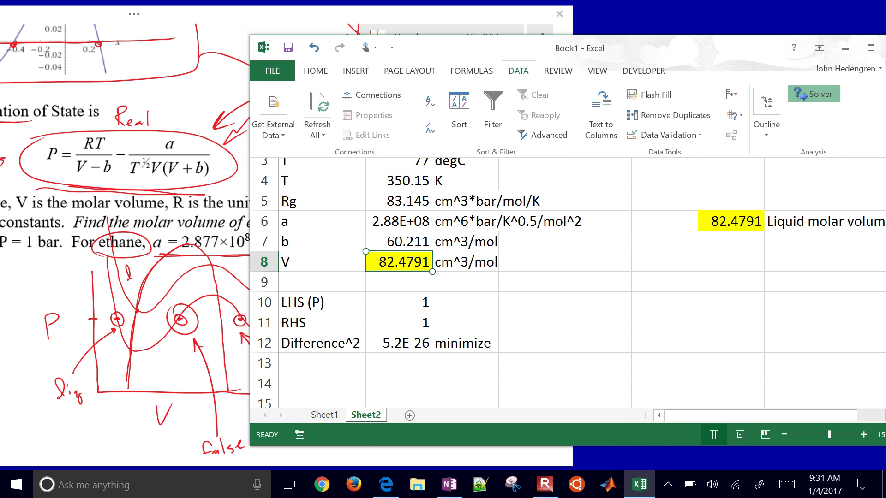
left_click(826, 94)
left_click(603, 230)
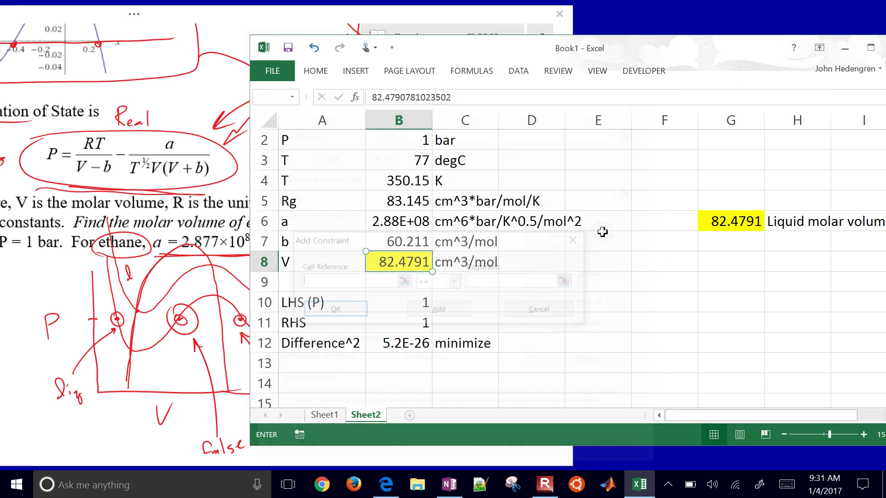
left_click_drag(346, 240, 547, 270)
left_click(399, 261)
left_click(655, 312)
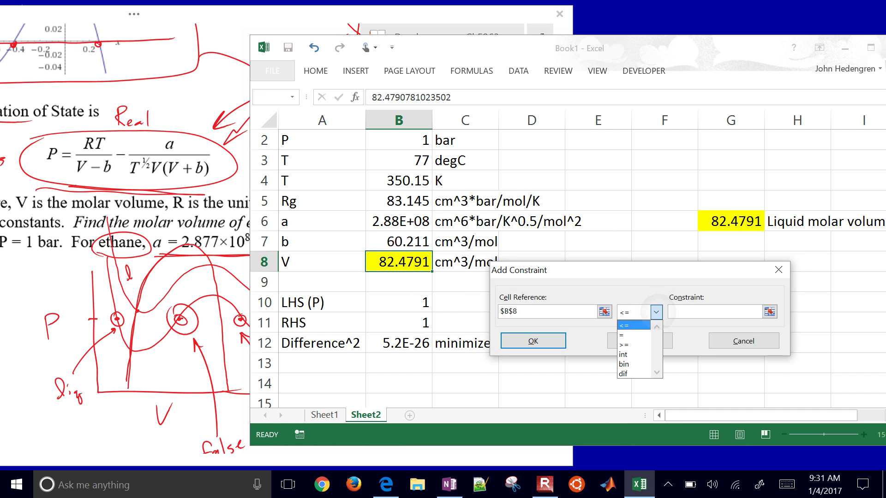
left_click(634, 343)
type("100")
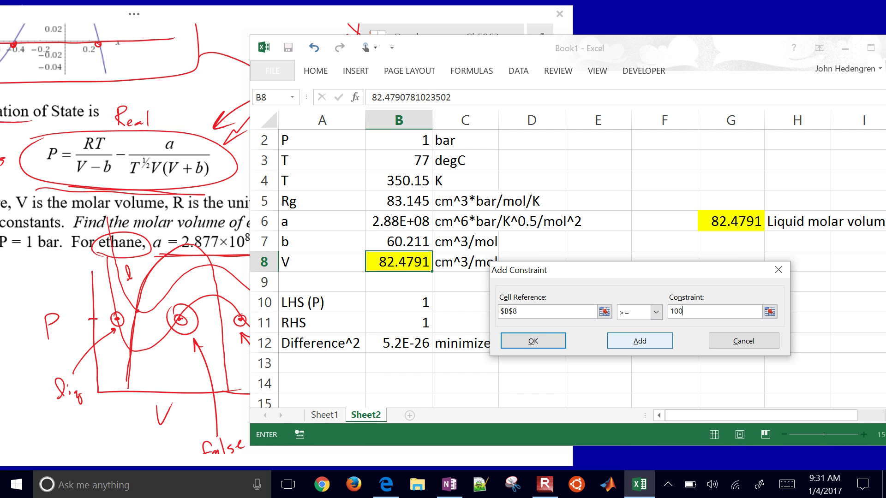
left_click(639, 340)
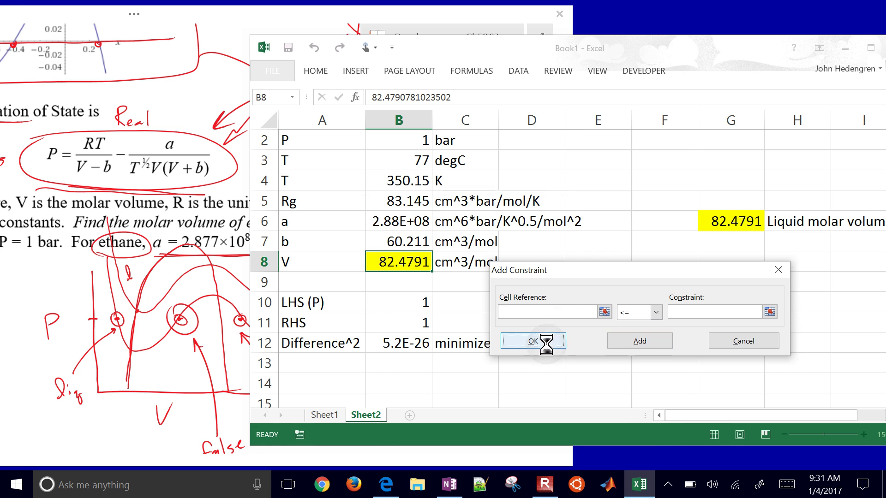
left_click(528, 340)
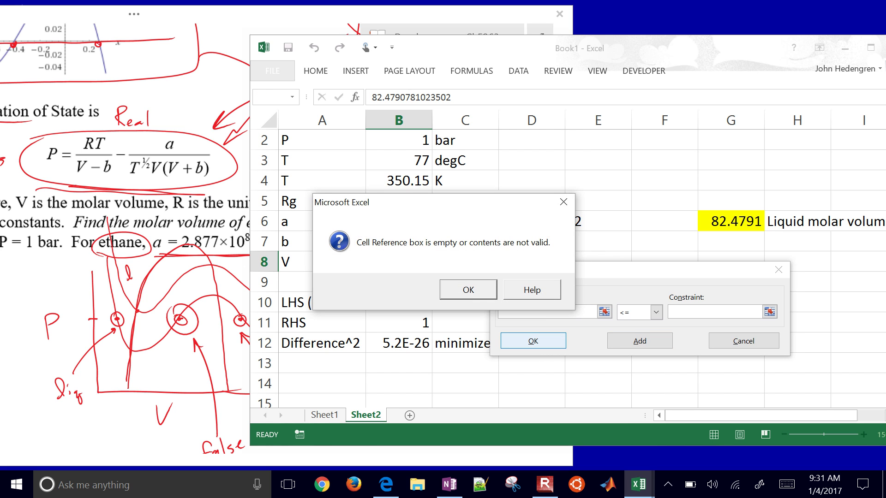
left_click(464, 290)
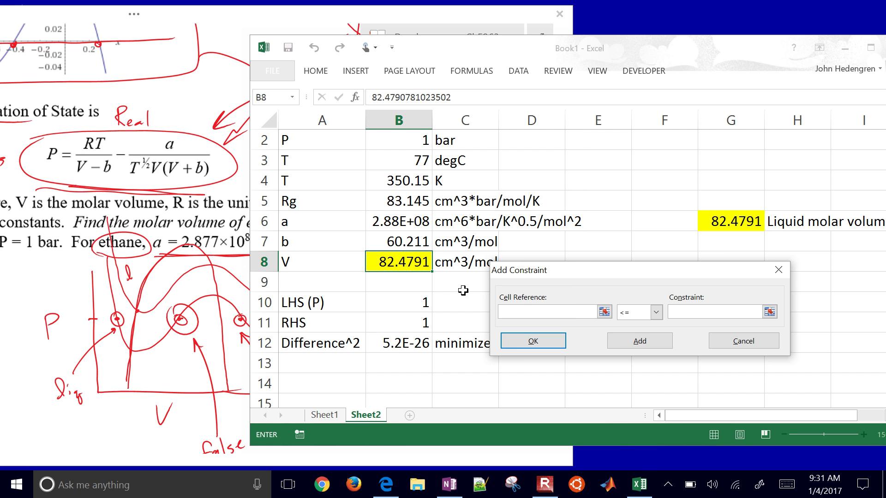
Complete the $B$8 >= 100 constraint, solve, and keep the solution V = 100.
left_click(546, 311)
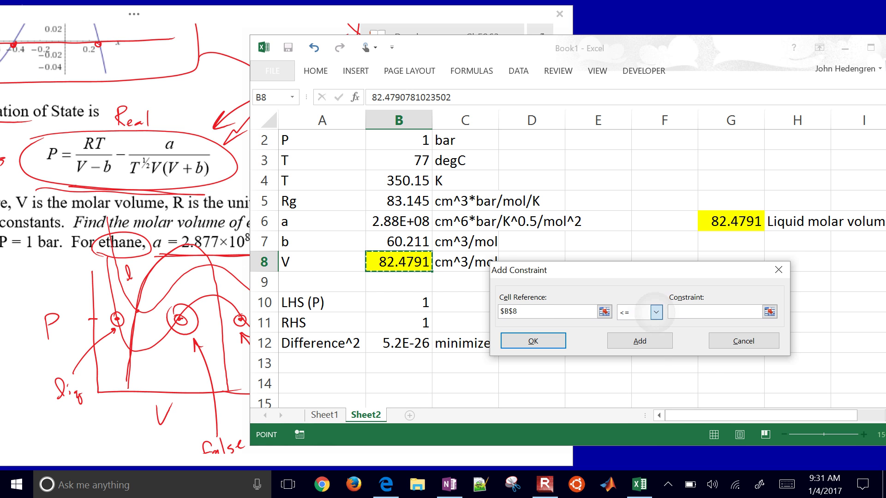
left_click(655, 311)
key("Down")
key("Down")
key("Return")
key("Tab")
type("100")
key("Return")
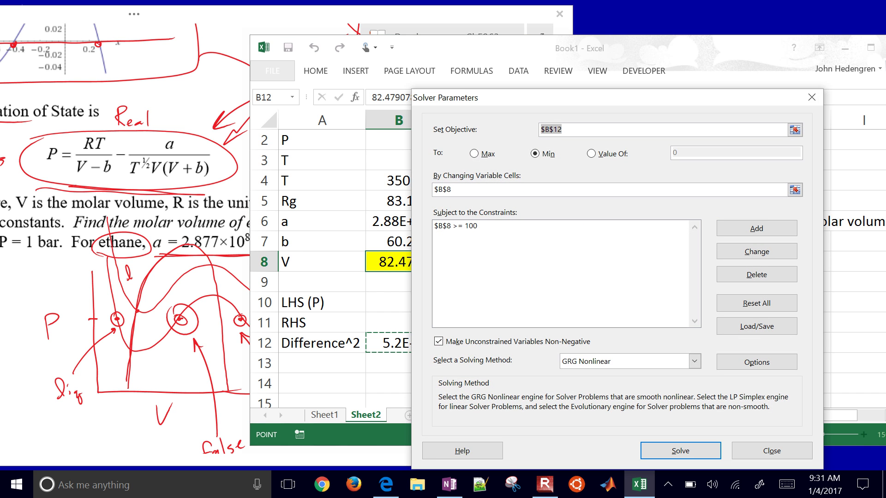
left_click_drag(508, 97, 549, 56)
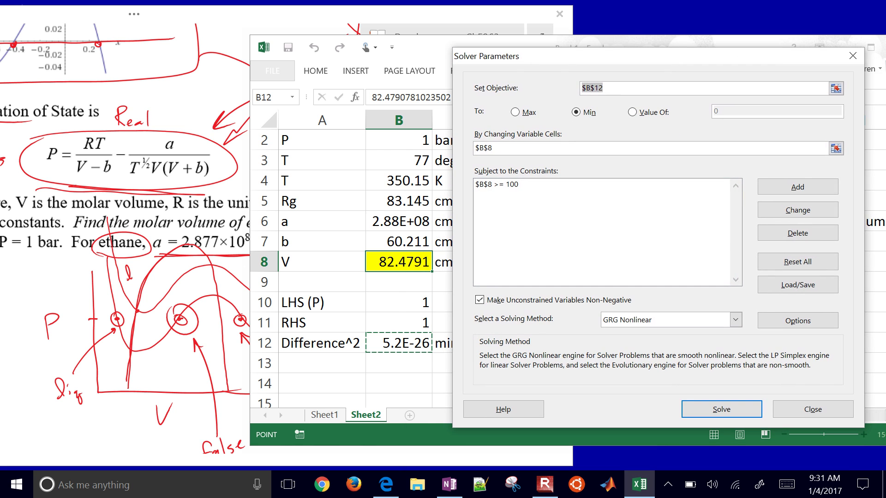
key("Return")
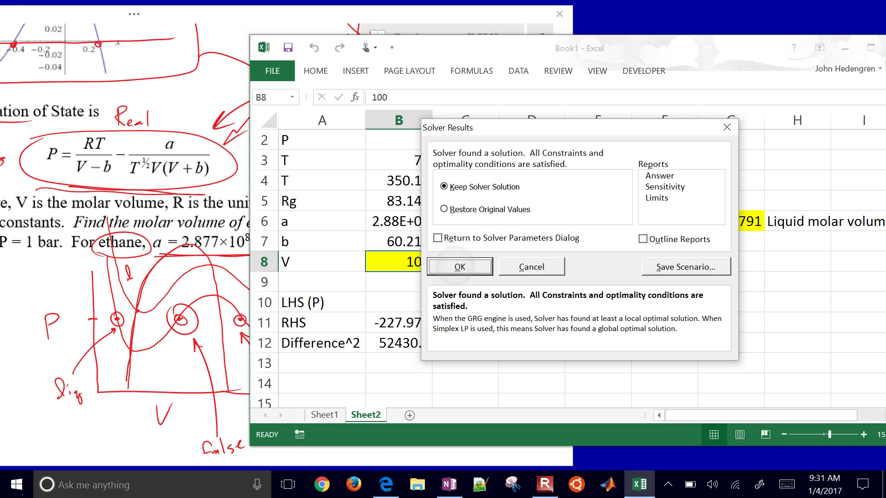
left_click(454, 265)
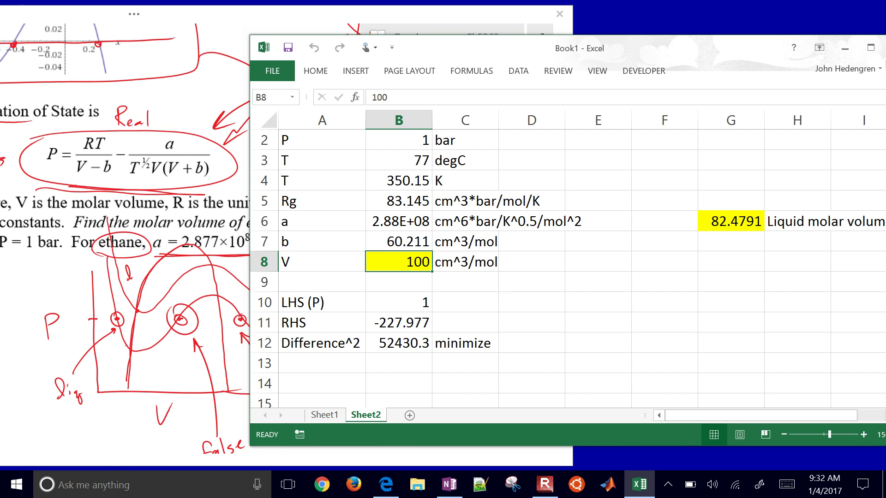
Review the OneNote P–V sketch of the three roots, then return to Excel.
left_click(161, 364)
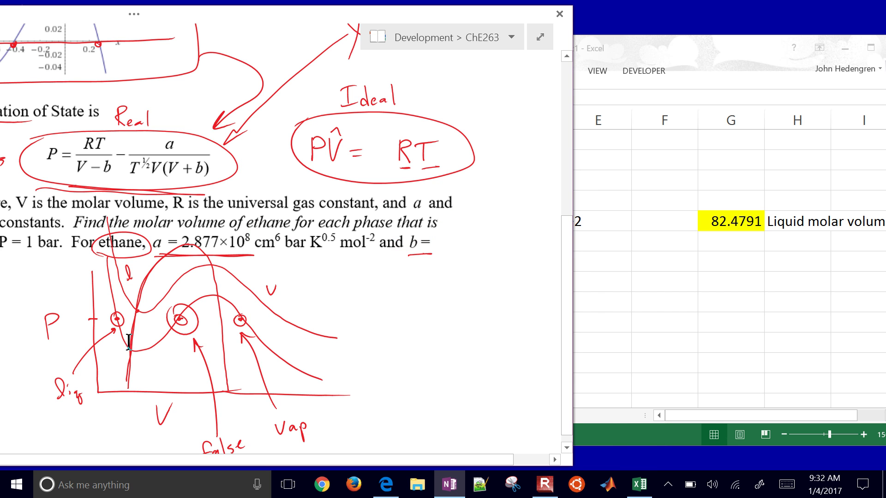
left_click(664, 314)
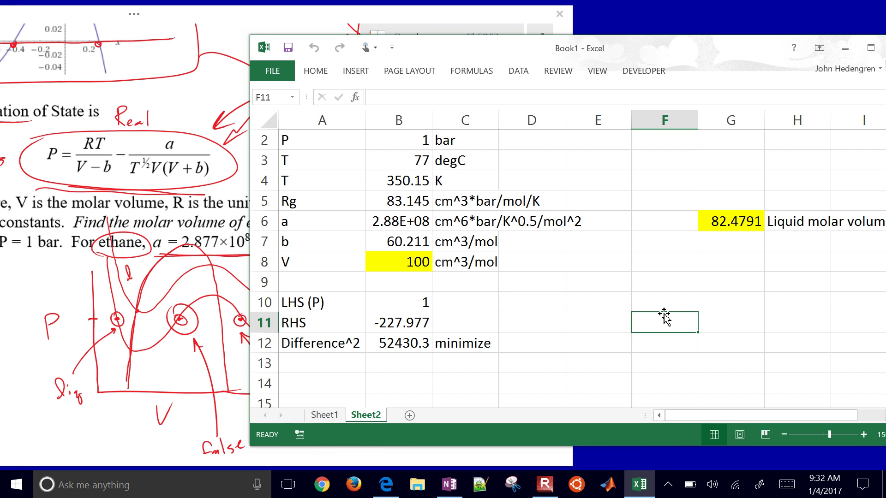
Enter 30000 in B8 as the new starting guess for V.
key("Left")
key("Left")
key("Left")
key("Left")
key("Up")
key("Up")
key("Up")
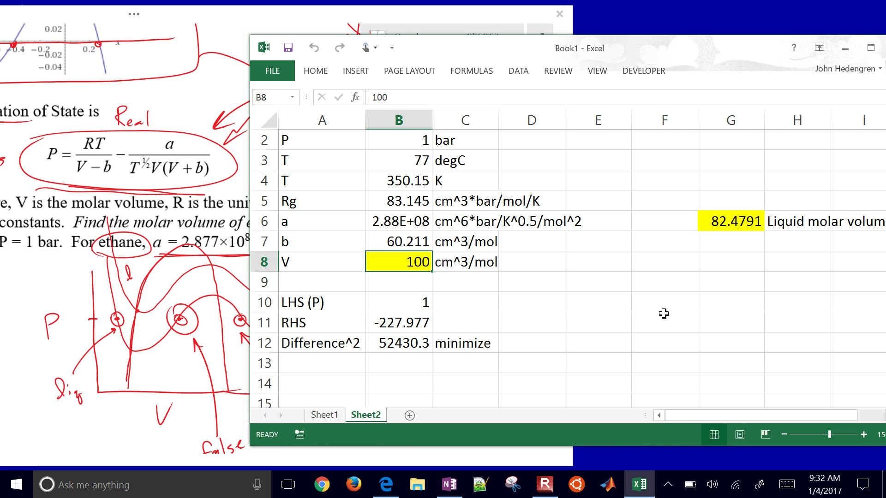
type("30000")
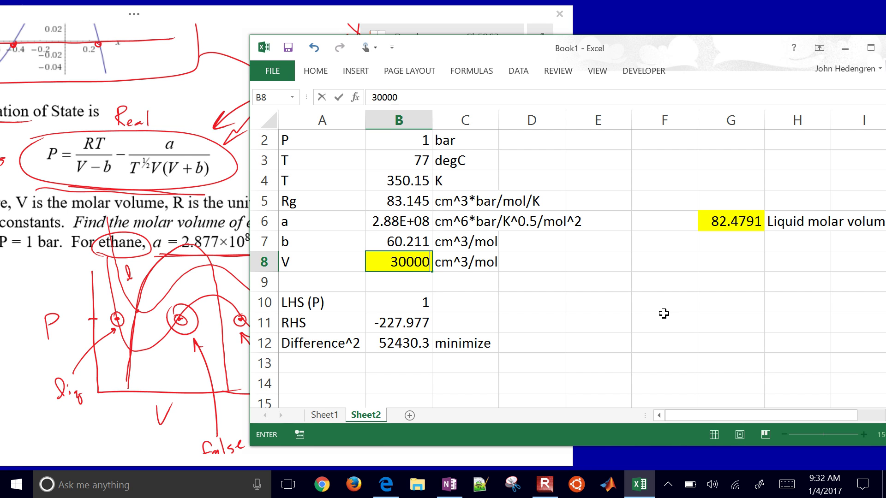
key("Return")
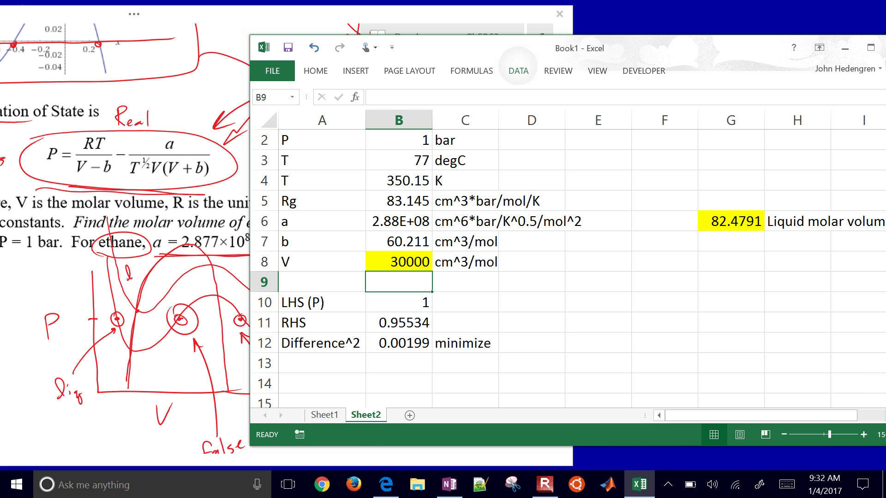
Delete the $B$8 >= 100 constraint in Solver.
left_click(518, 71)
left_click(807, 92)
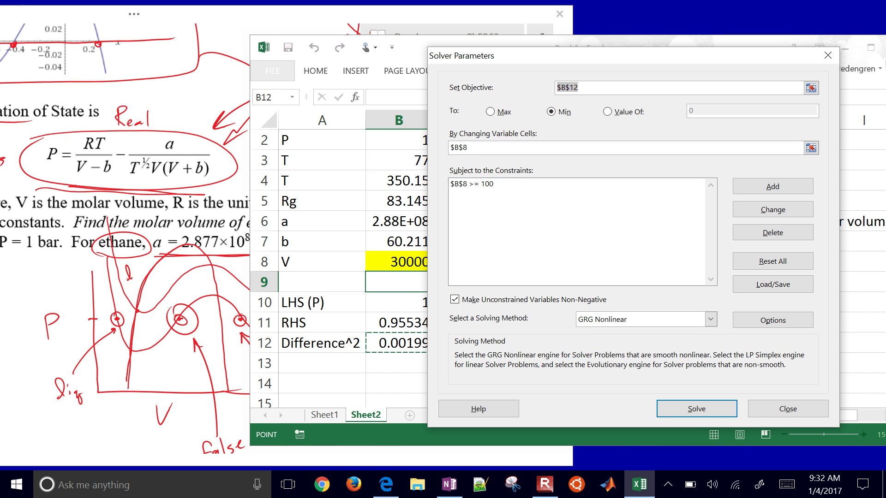
left_click(544, 184)
left_click(773, 231)
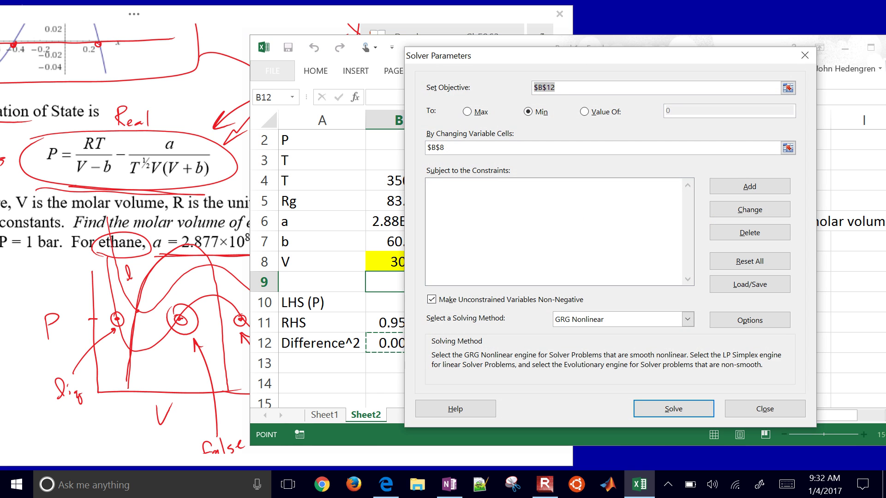
Solve without the constraint, keep V = 28638.8, and paste it into G7.
key("Return")
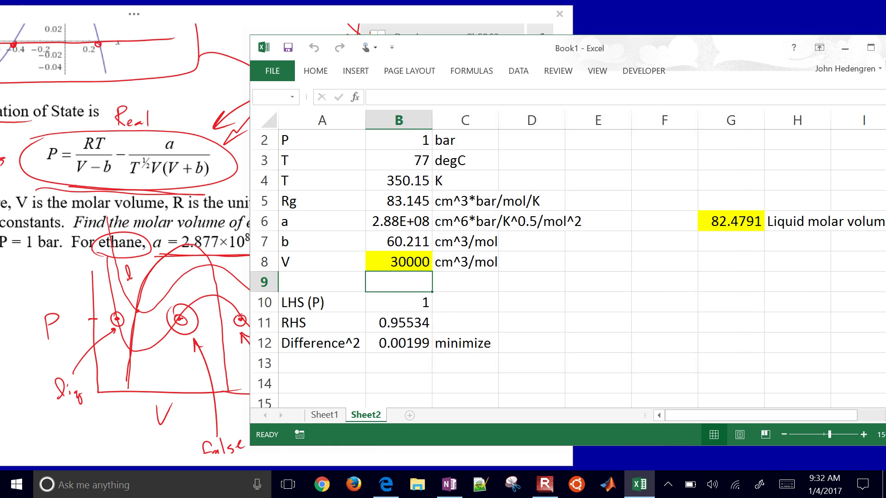
left_click(459, 266)
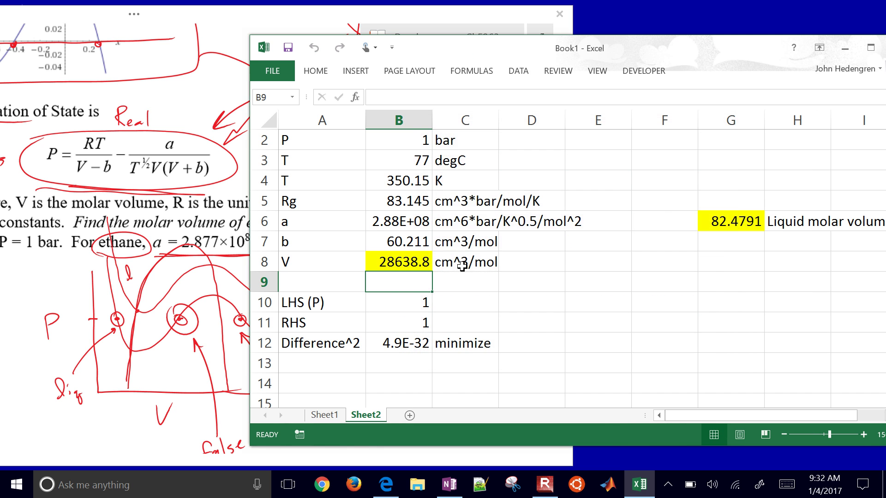
key("Up")
key("ctrl+c")
key("Right")
key("Right")
key("Right")
key("Right")
key("Right")
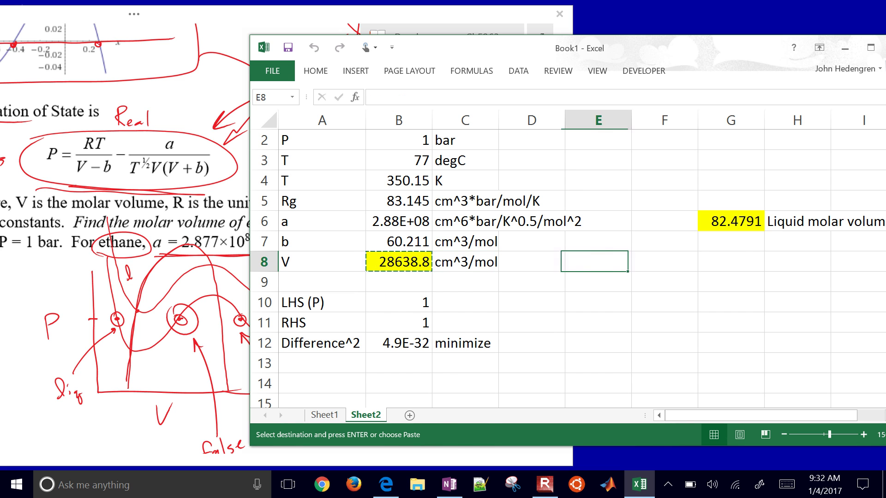
key("Up")
key("ctrl+v")
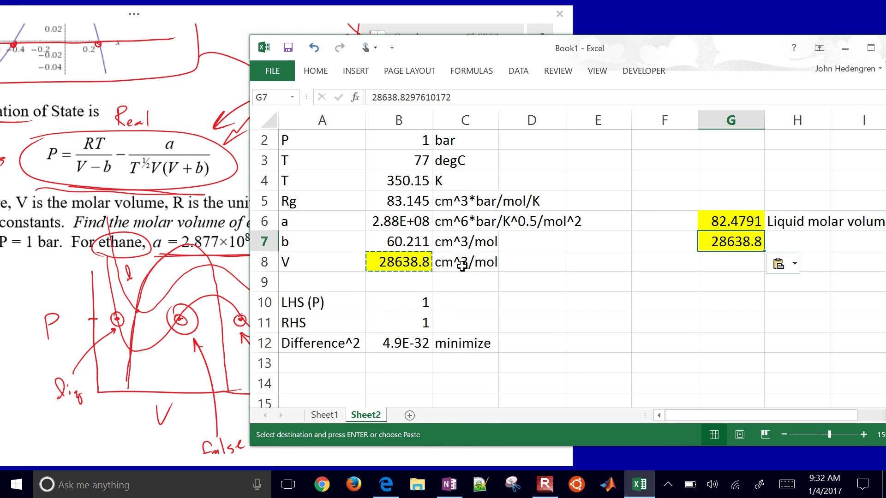
Copy the 'Liquid molar volume' label from H6 into H7.
key("Down")
key("Left")
key("Left")
key("Right")
key("Right")
key("Right")
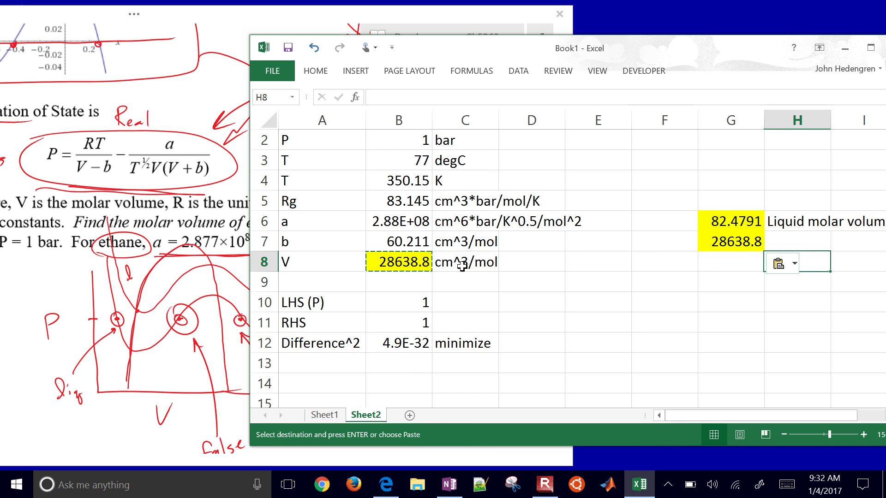
key("Right")
key("Up")
key("Up")
key("Left")
key("ctrl+c")
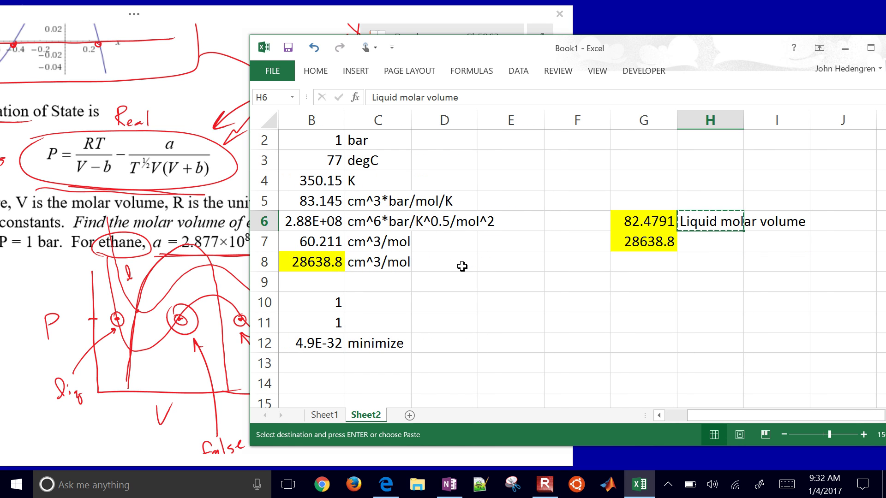
key("Down")
key("ctrl+v")
key("Left")
key("Right")
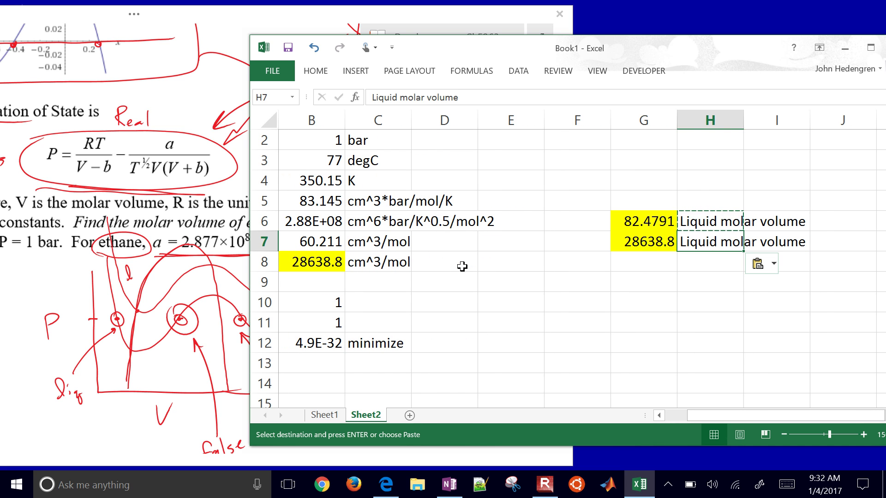
Edit the H7 label to read 'Vapor molar volume'.
double_click(717, 245)
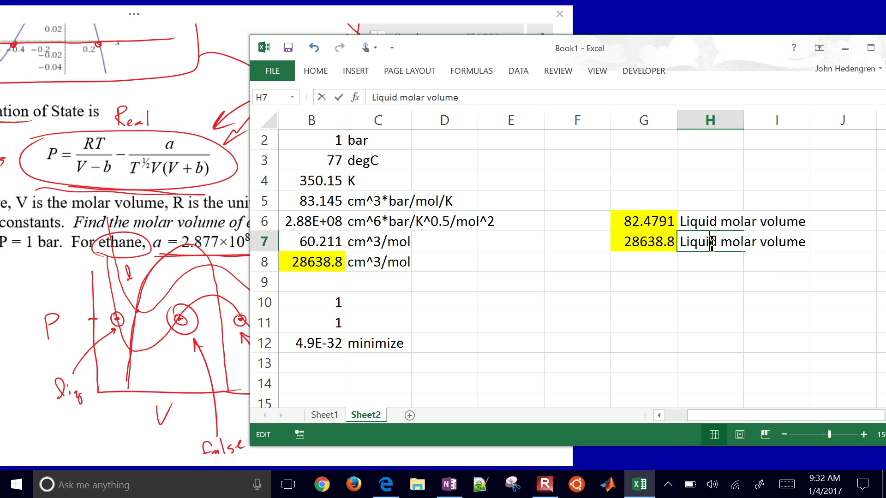
key("BackSpace")
key("BackSpace")
key("BackSpace")
key("BackSpace")
key("BackSpace")
key("BackSpace")
type("Vapor")
key("Return")
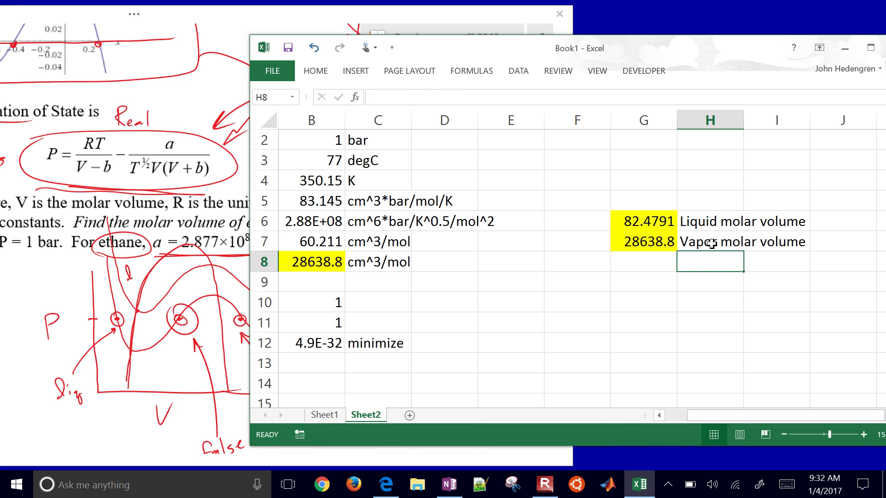
key("Left")
key("Left")
key("Left")
key("Left")
key("Left")
key("Left")
key("Left")
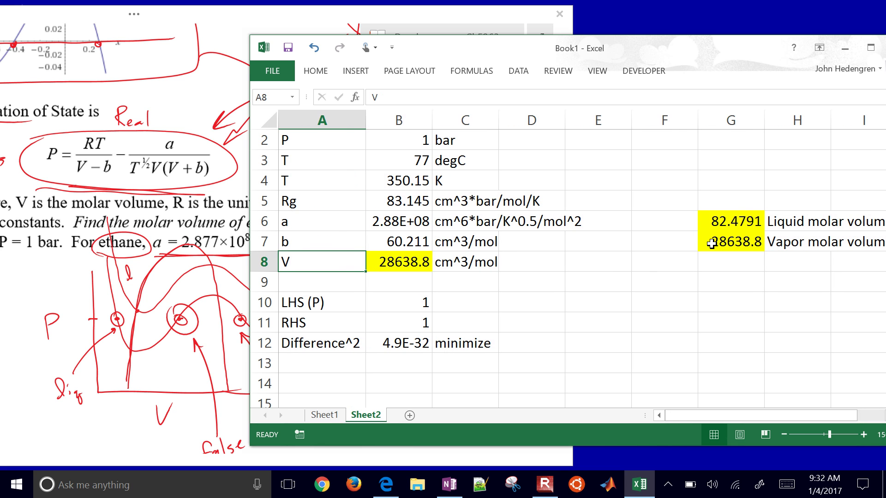
key("Right")
key("Right")
key("Right")
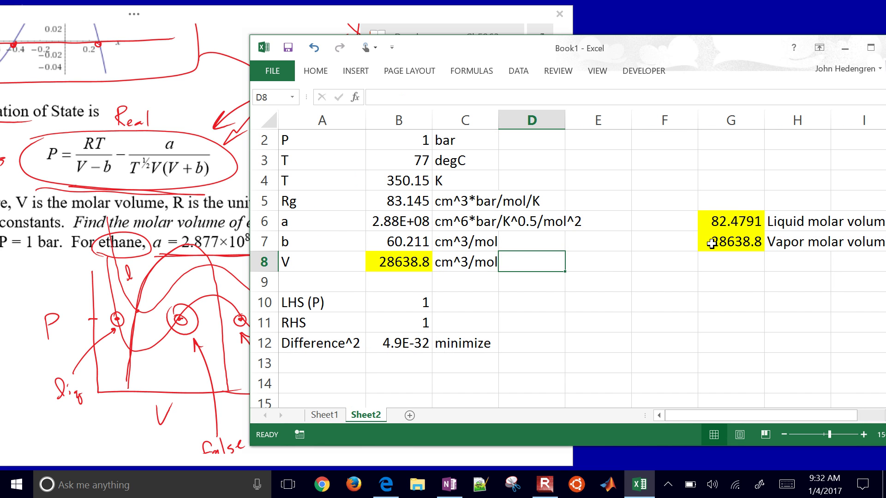
key("Right")
Add a V_ideal label in A9 and an ideal-gas volume formula from Rg and T in B9.
key("Left")
key("Left")
key("Left")
key("Left")
key("Down")
type("V")
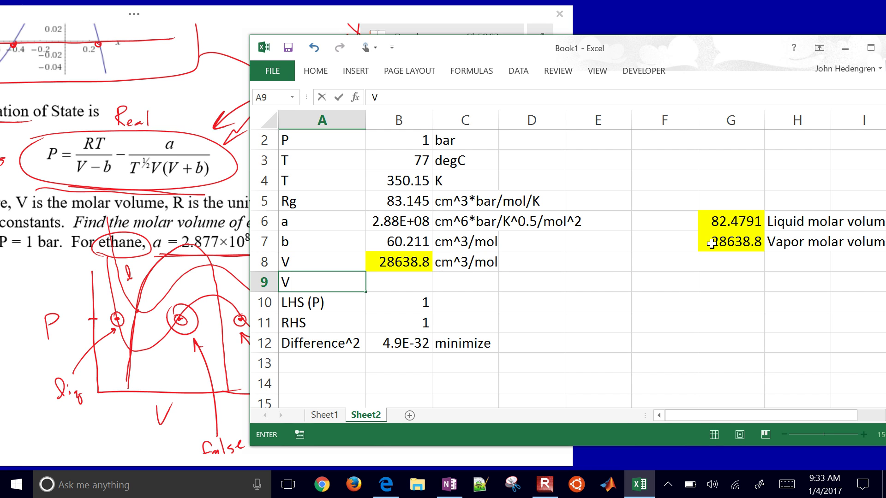
type("_ideal")
key("Tab")
type("=")
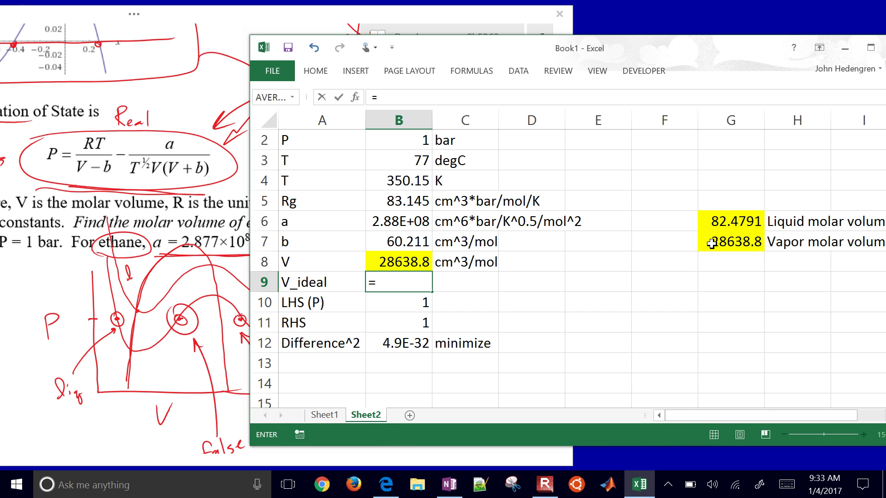
key("Up")
key("Up")
key("Up")
key("Up")
type("*")
key("Up")
key("Up")
key("Up")
key("Up")
key("Up")
key("Up")
key("Down")
type("/")
key("Up")
key("Up")
key("Up")
key("Up")
key("Up")
key("Up")
key("Up")
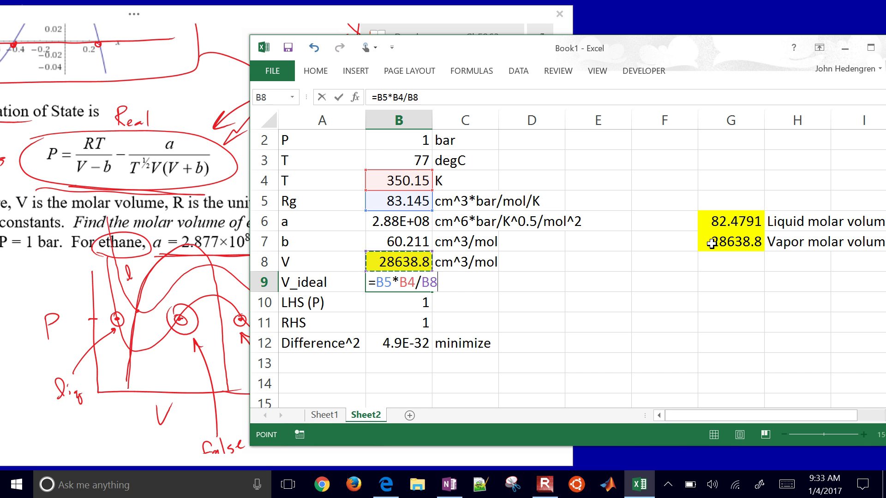
key("Return")
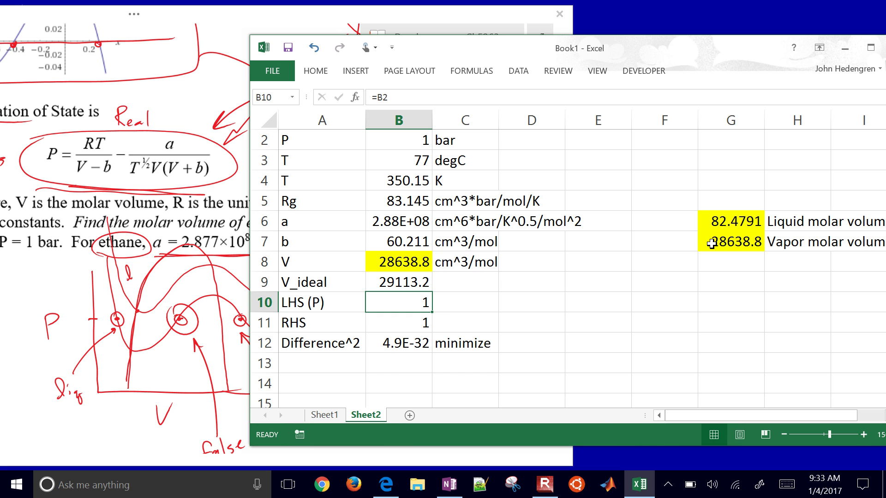
Copy the cm^3/mol unit from C8 into C9 beside the V_ideal value 29113.2.
key("Up")
key("Right")
key("Up")
key("ctrl+c")
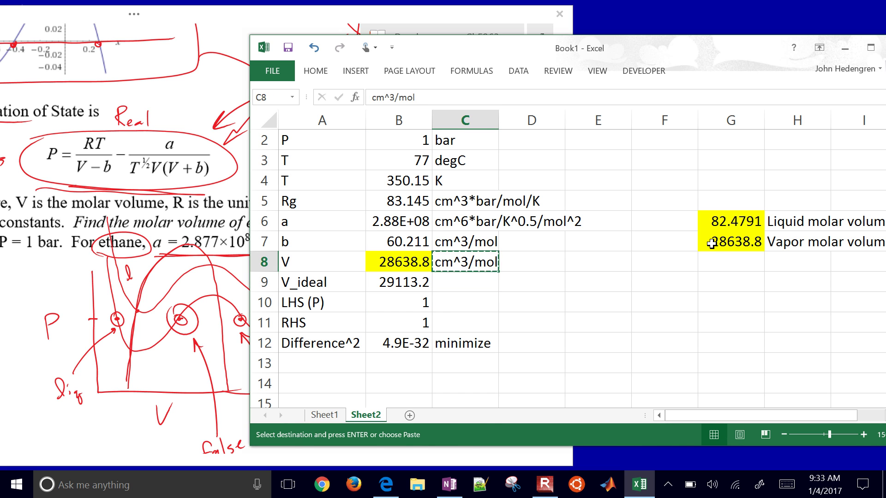
key("Down")
key("ctrl+v")
key("Left")
key("Up")
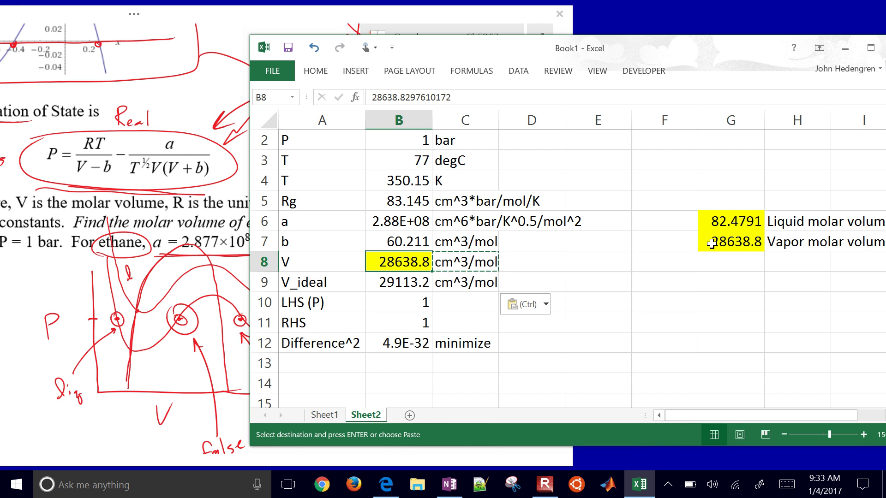
key("Down")
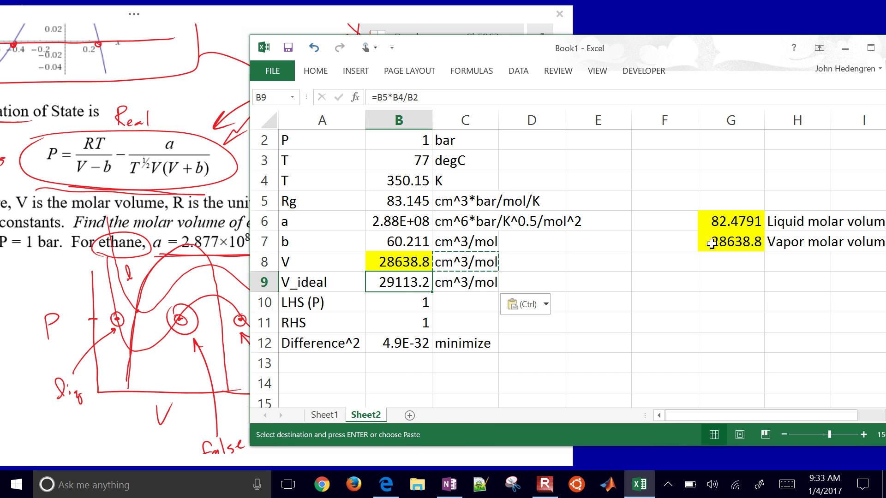
key("Right")
key("Right")
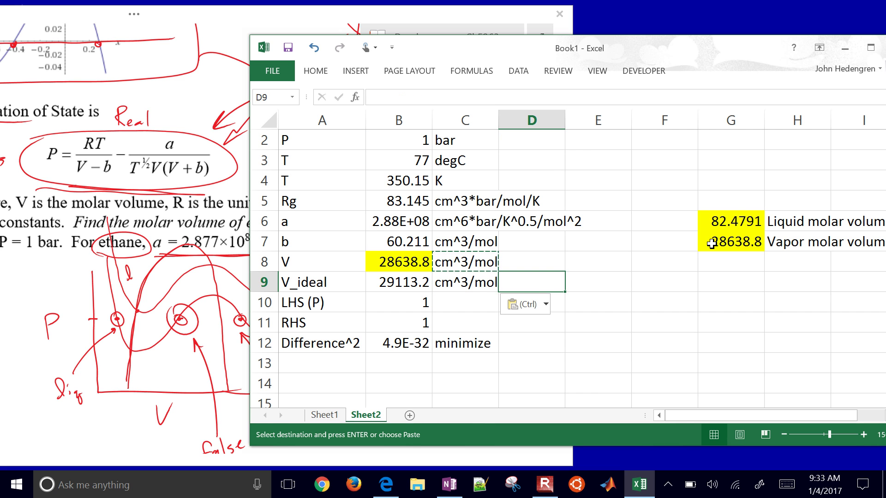
key("Up")
key("Right")
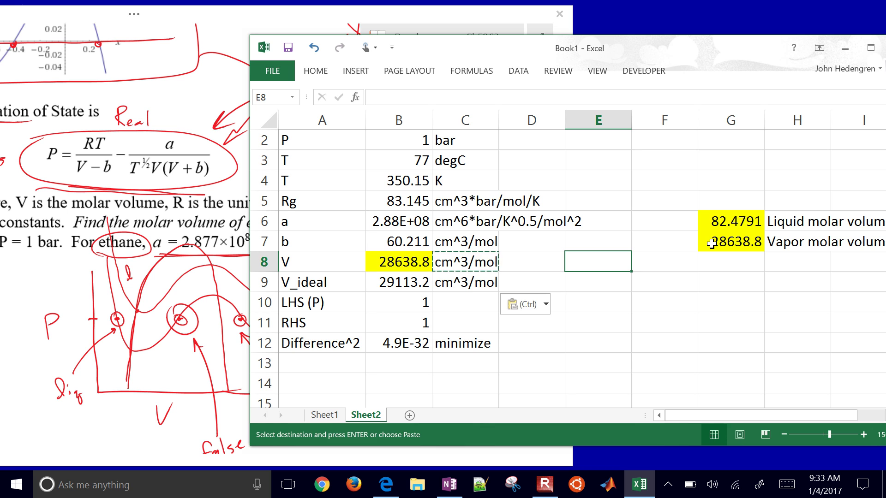
Enter the formula =1.1*B7 in E8, giving a liquid-root starting guess of 66.2321.
type("1.1")
key("BackSpace")
key("BackSpace")
key("BackSpace")
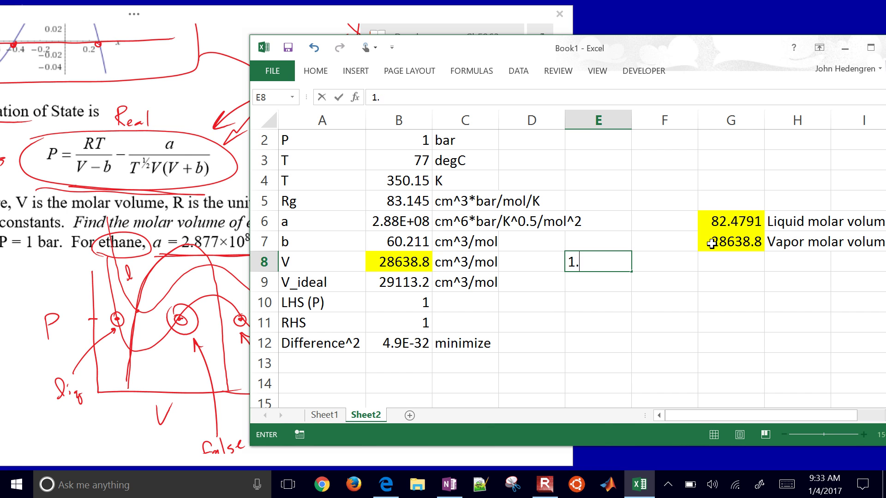
type("=1.1")
key("Left")
key("Right")
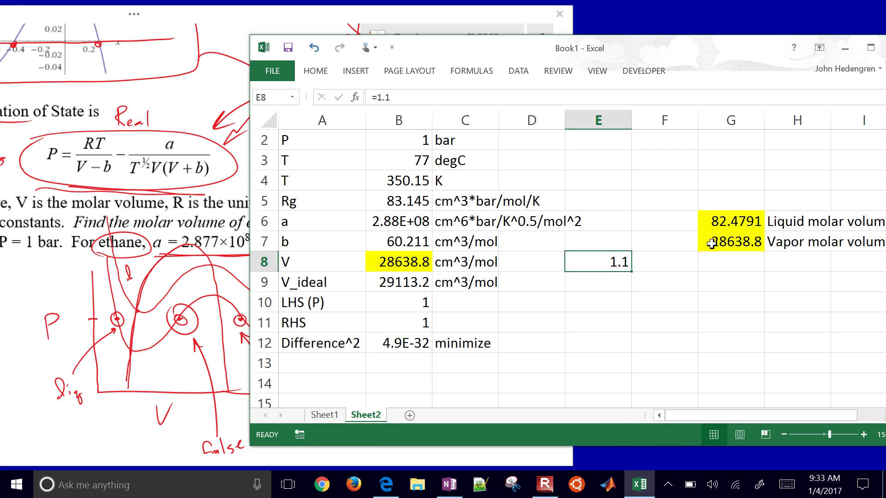
double_click(601, 257)
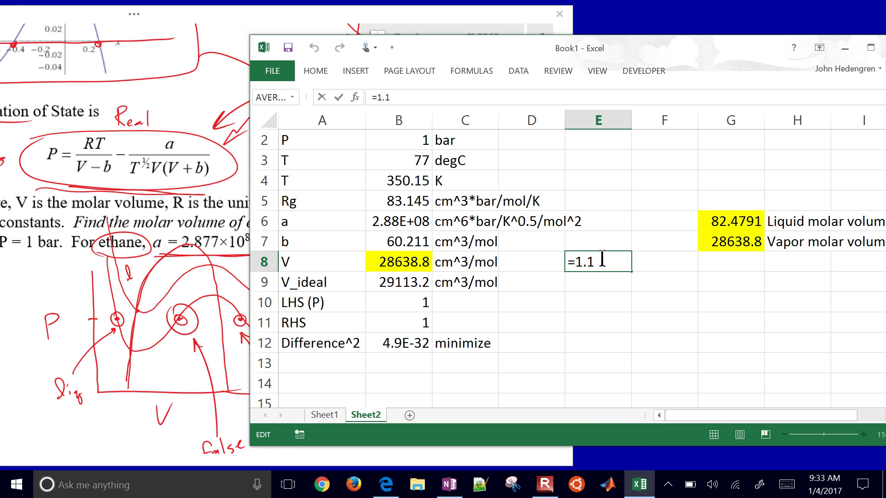
type("*")
key("Left")
left_click(602, 260)
left_click(398, 221)
left_click(398, 242)
key("Return")
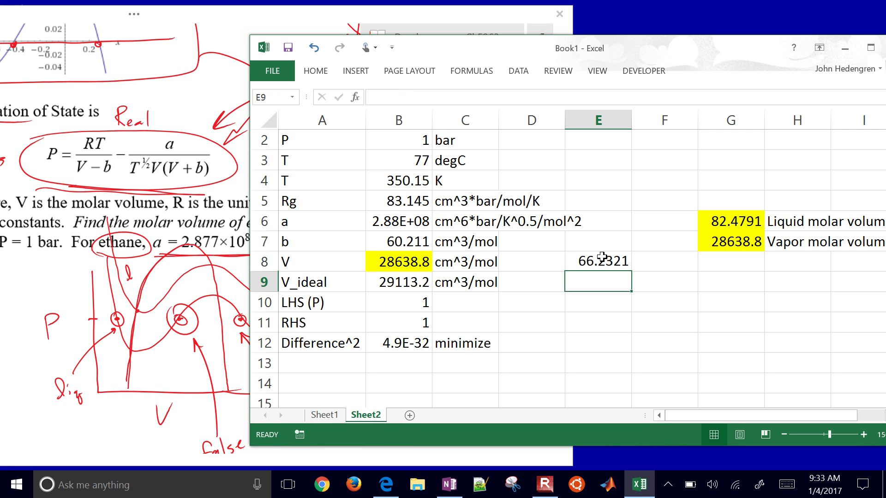
Add the note 'start for liquid root' in E7 above the starting guess.
left_click(602, 257)
key("Up")
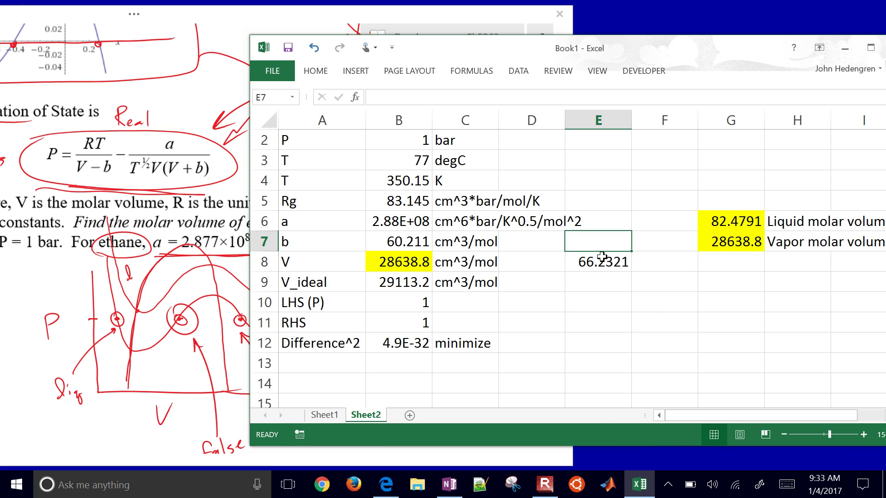
type("start for li")
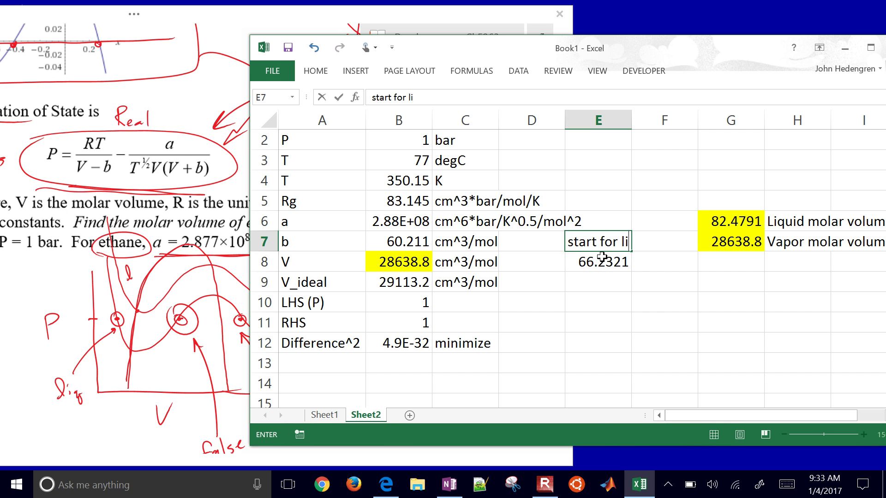
type("quid root")
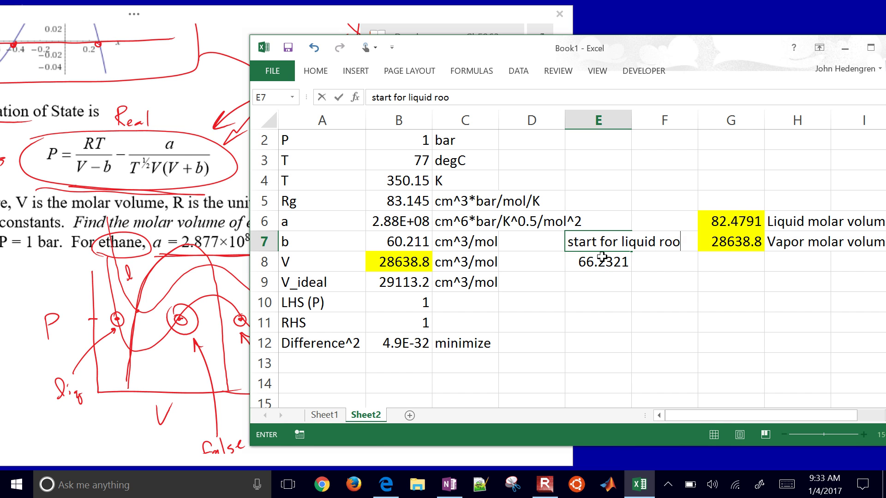
key("Return")
key("Return")
key("Left")
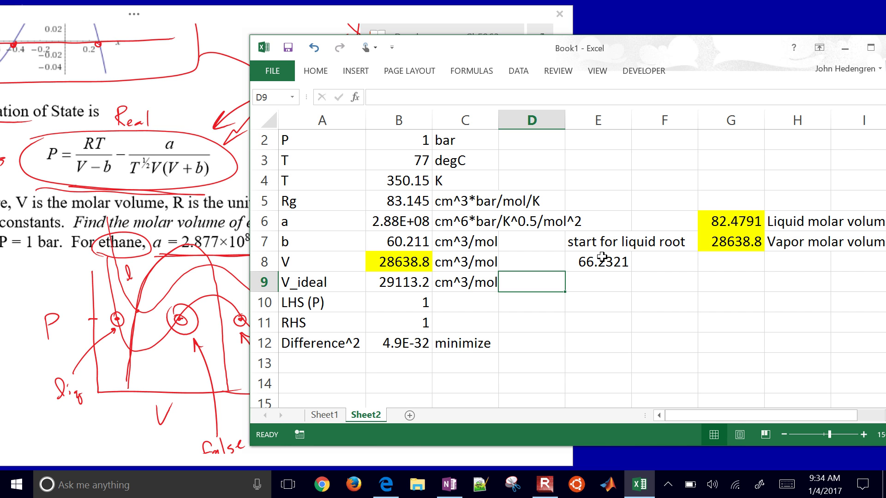
key("Right")
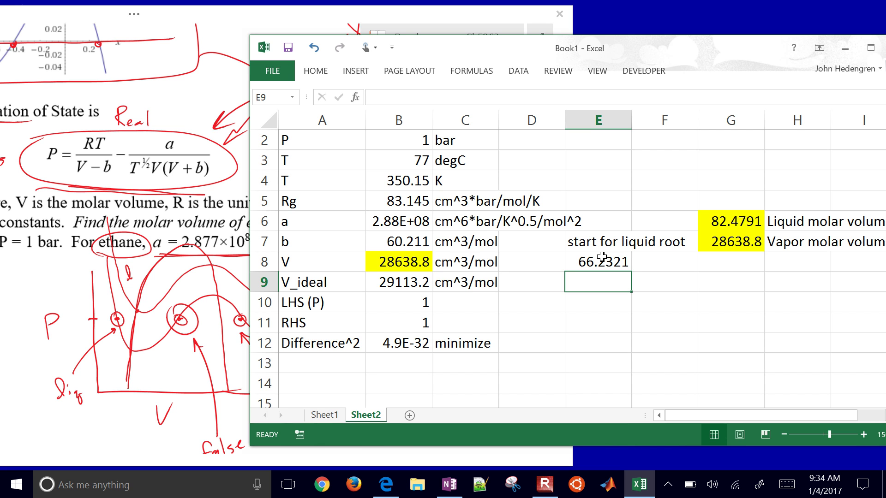
key("Left")
key("Left")
key("Left")
Set the V starting guess in B8 to 1000 and run Solver, keeping its solution.
key("Up")
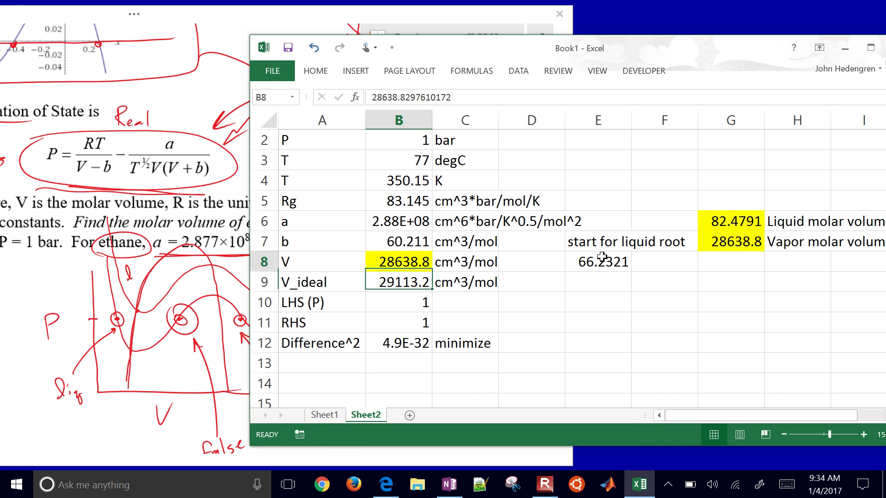
type("1000")
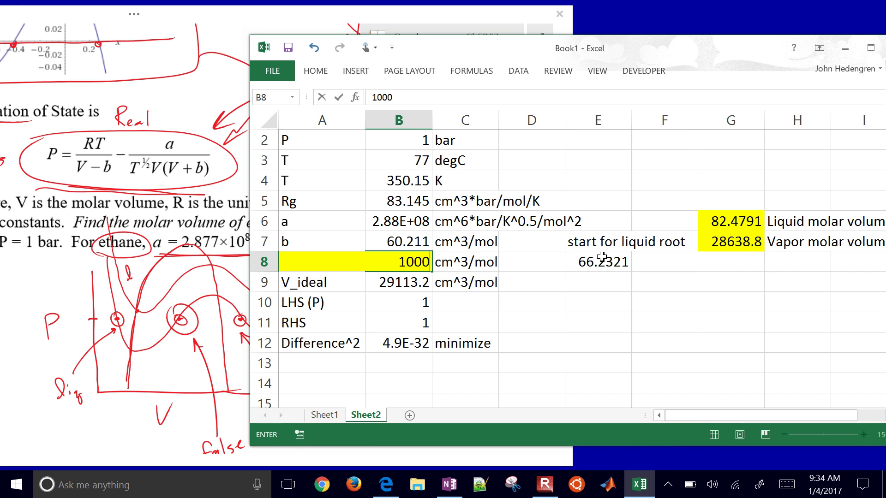
key("Return")
key("alt")
key("a")
key("y")
key("2")
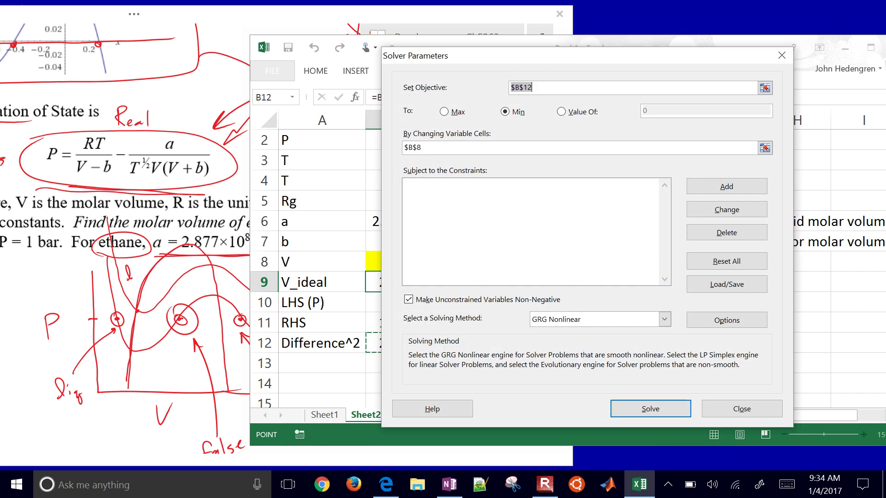
key("Return")
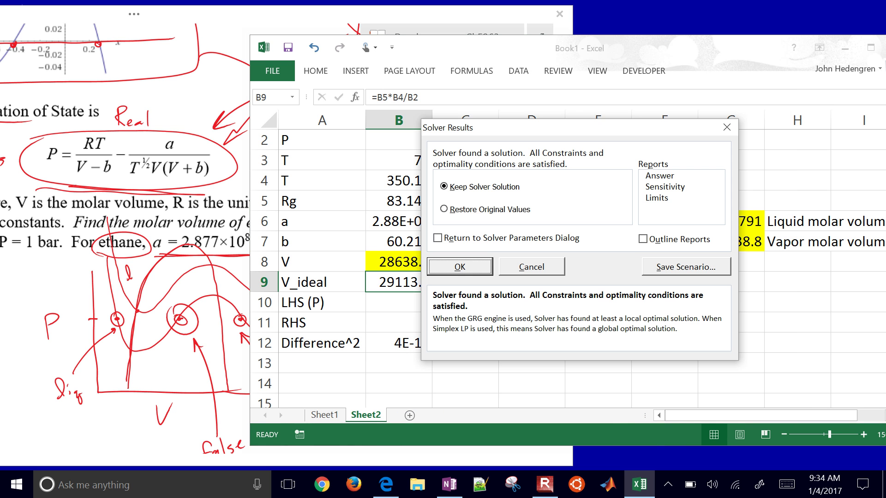
left_click(450, 264)
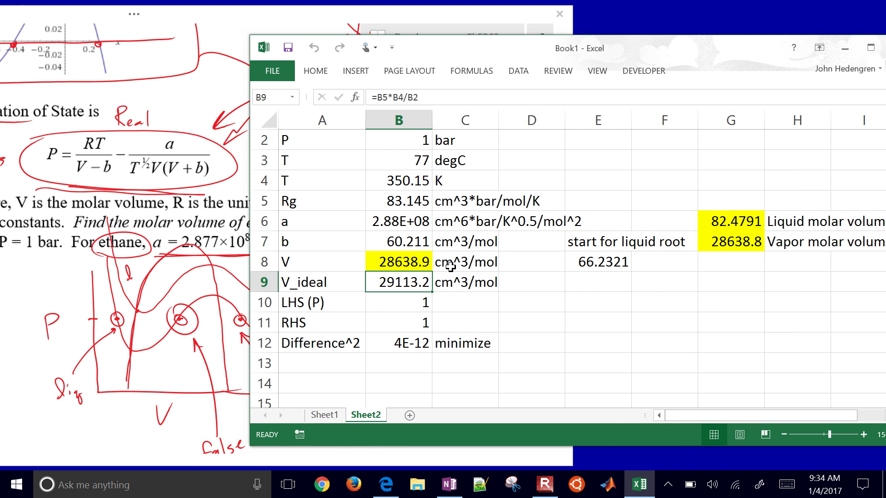
Change the V starting guess to 500 and rerun Solver, keeping the 391.913 result.
key("Up")
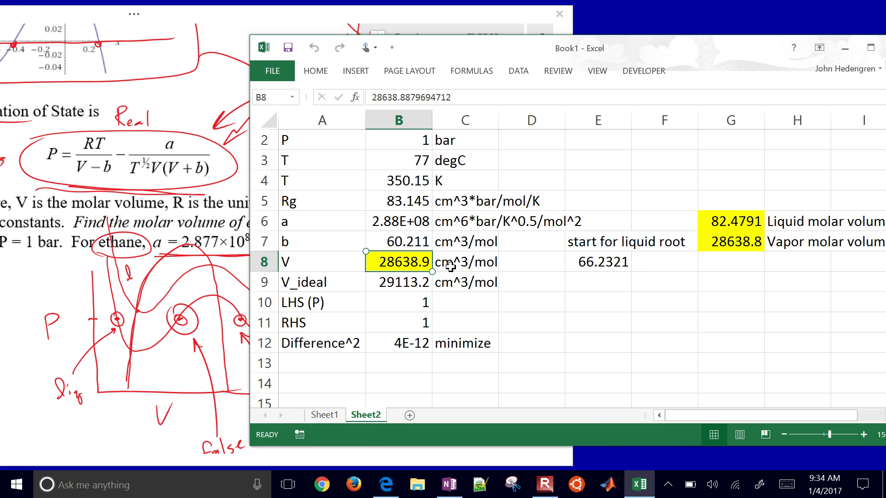
key("F2")
key("shift+Home")
type("500")
key("Return")
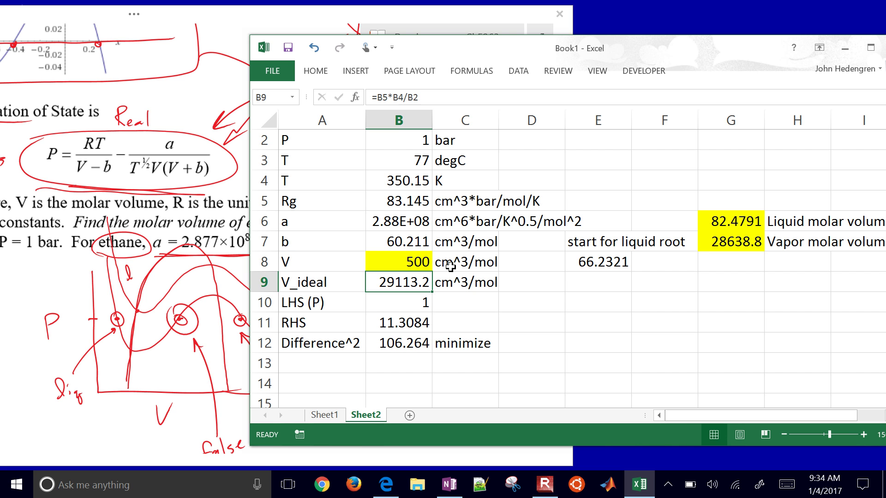
left_click(517, 71)
left_click(816, 89)
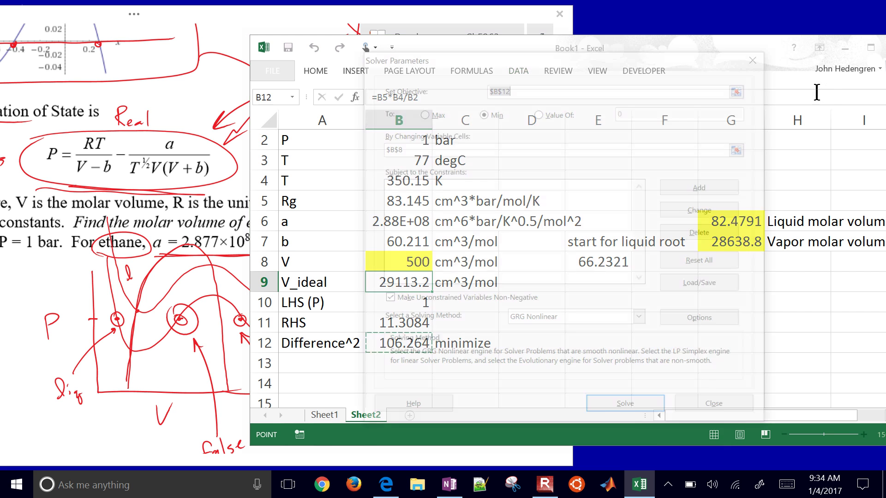
left_click(628, 408)
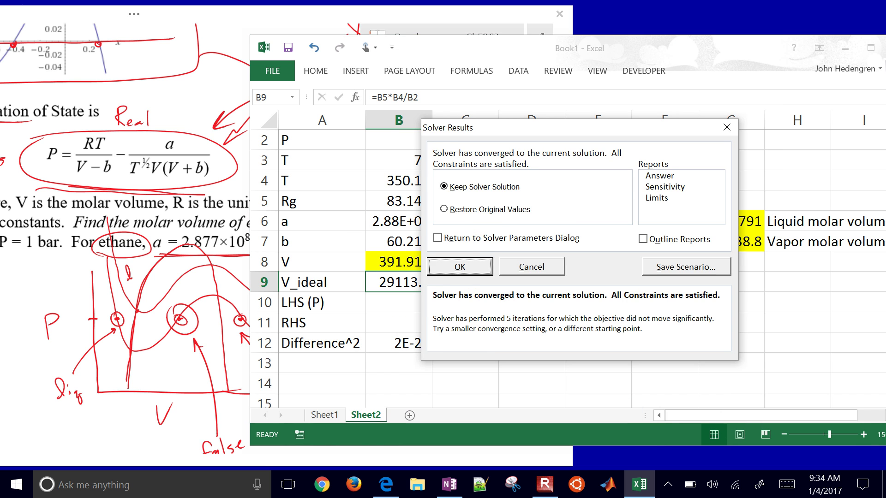
key("Return")
Copy the 391.913 root from B8 into G8 and label it 'Middle root' in H8.
key("Up")
key("ctrl+c")
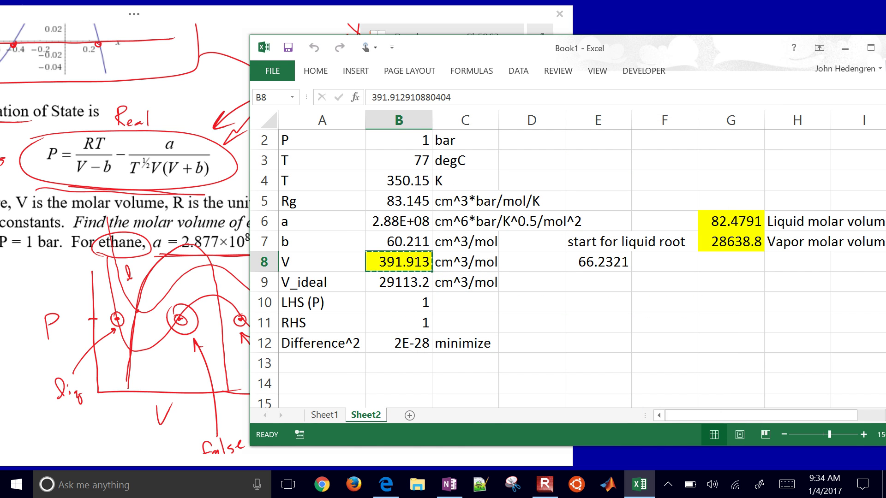
key("Right")
key("Right")
key("Right")
key("Right")
key("Right")
key("ctrl+v")
key("Right")
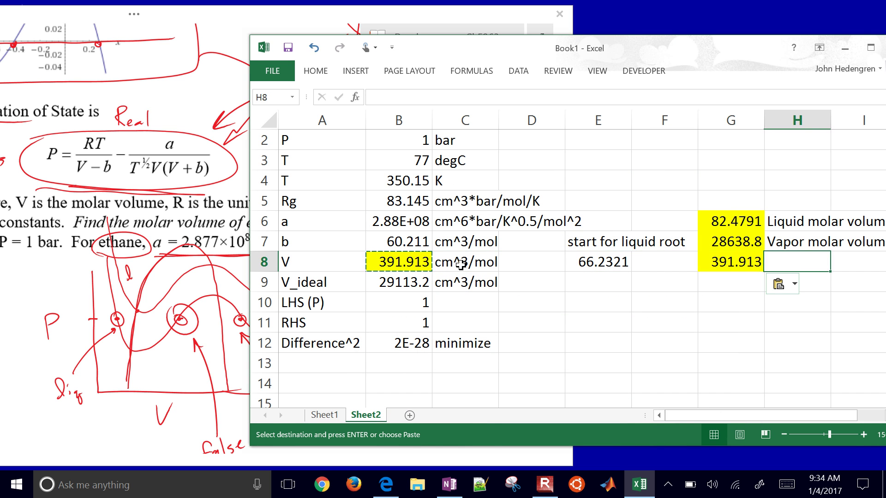
type("Middle")
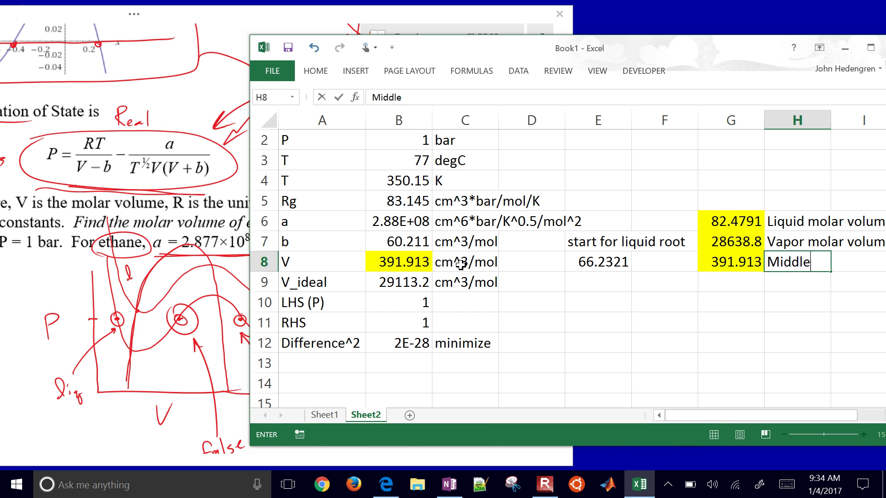
type(" root")
key("Return")
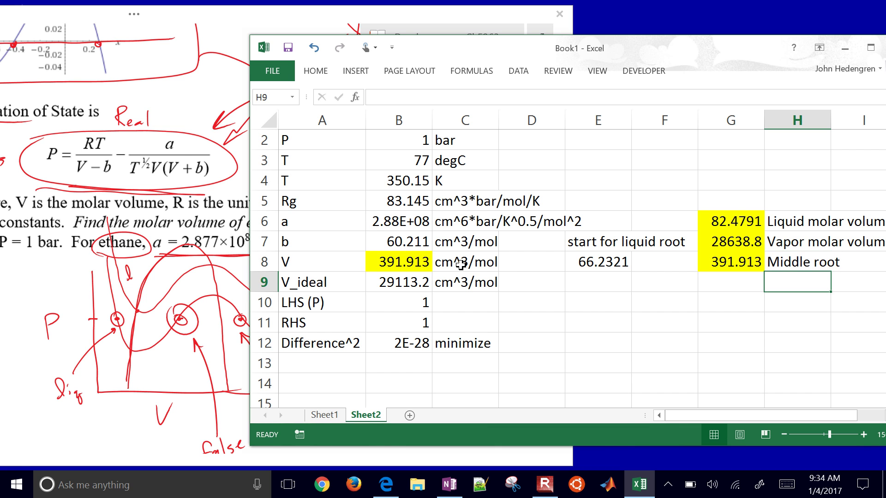
key("Left")
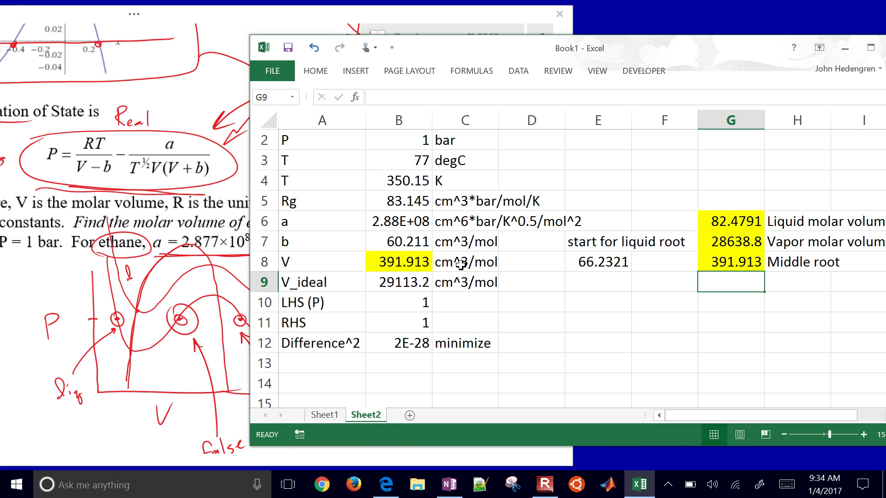
key("super+Down")
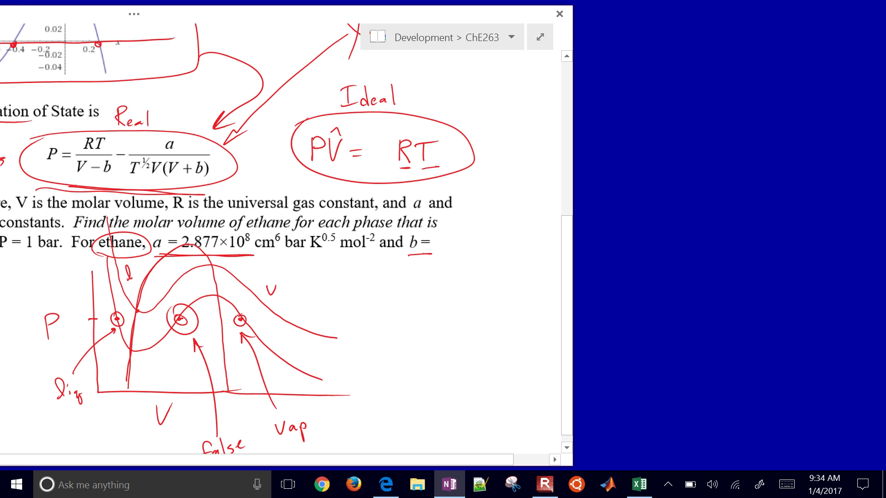
Maximize OneNote and scroll to the top of the 'Solve Cubic Equation Roots in Excel' page.
key("super+Up")
scroll(443, 249, "up", 5)
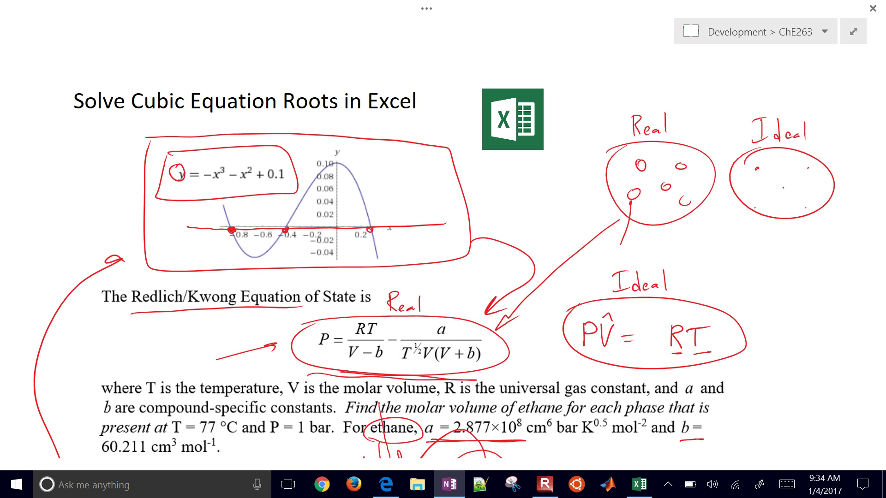